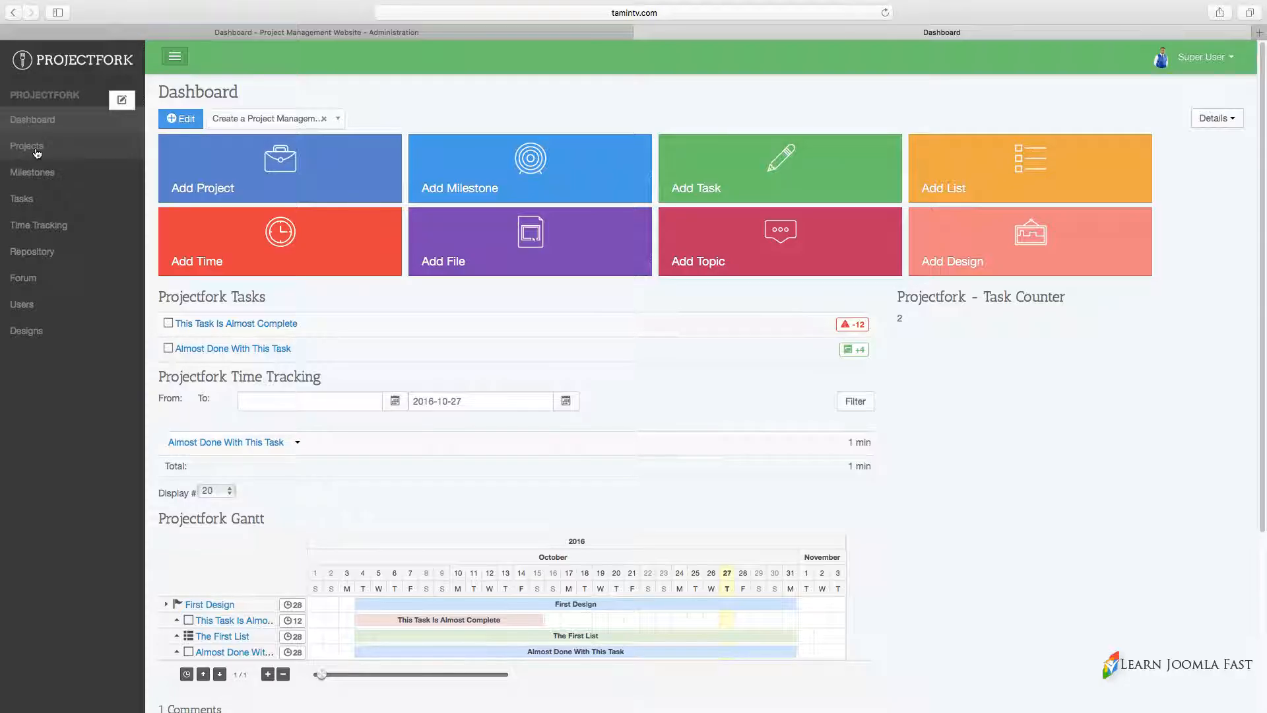
- Start a new project and title it "Create a Project Management Website With Joomla"
{"action": "left_click", "coordinate": [273, 173]}
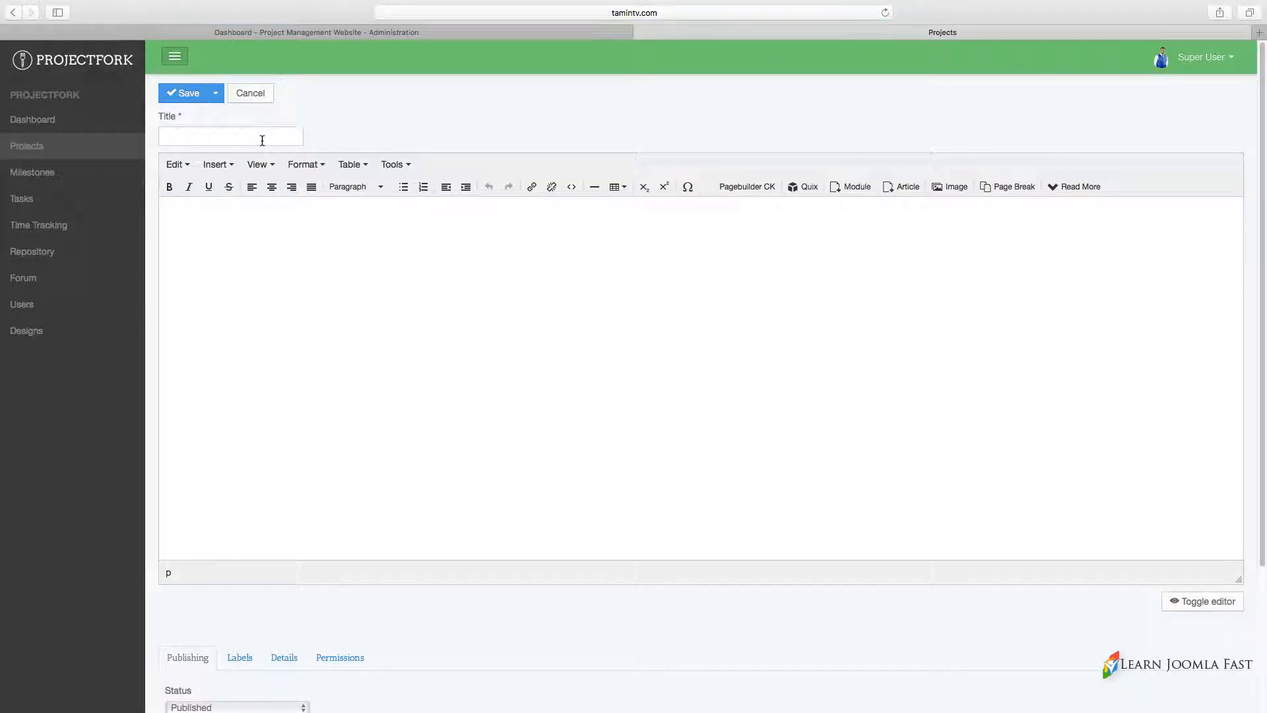
{"action": "left_click", "coordinate": [262, 139]}
{"action": "key", "text": "super+v"}
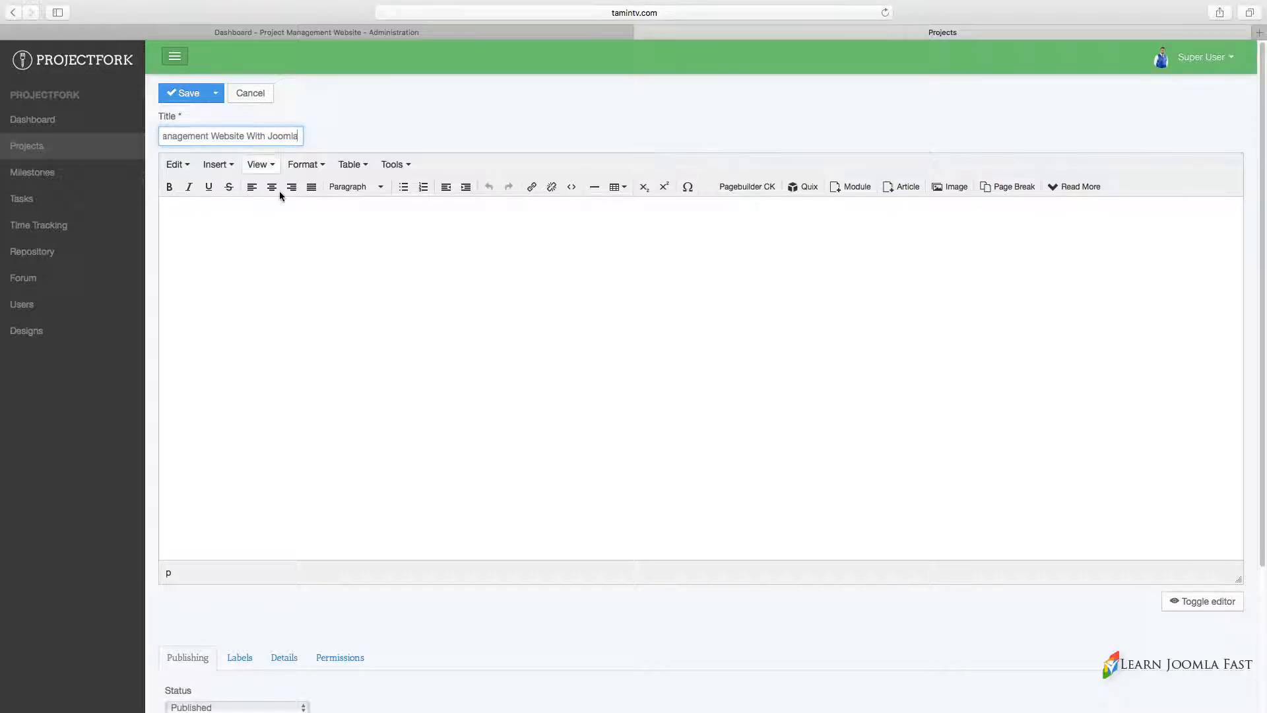
- Fill the project description with five identical paragraphs of "Lorem ipsum dolor sit amet" placeholder text
{"action": "left_click", "coordinate": [282, 207]}
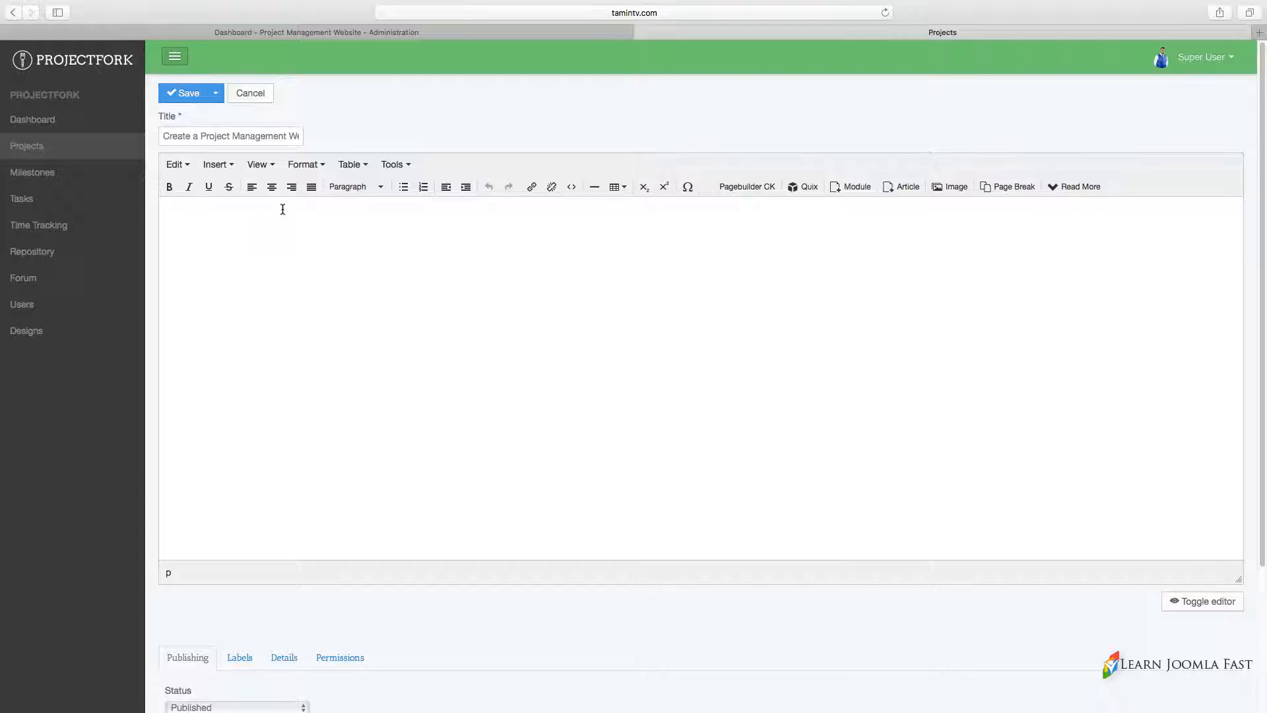
{"action": "type", "text": "Lorem ipsum dolor sit amet, consectetur adipiscing elit. Integer adipiscing erat eget risus sollicitudin pellentesque et non erat. Maecenas nibh dolor, malesuada et bibendum a, sagittis accumsan ipsum. Pellentesque ultrices ultrices sapien, nec tincidunt nunc posuere ut. Lorem ipsum dolor sit amet, consectetur adipiscing elit. Nam scelerisque tristique dolor vitae tincidunt. Aenean quis massa uada mi elementum elementum. Nec sapien convallis vulputate rhoncus vel dui."}
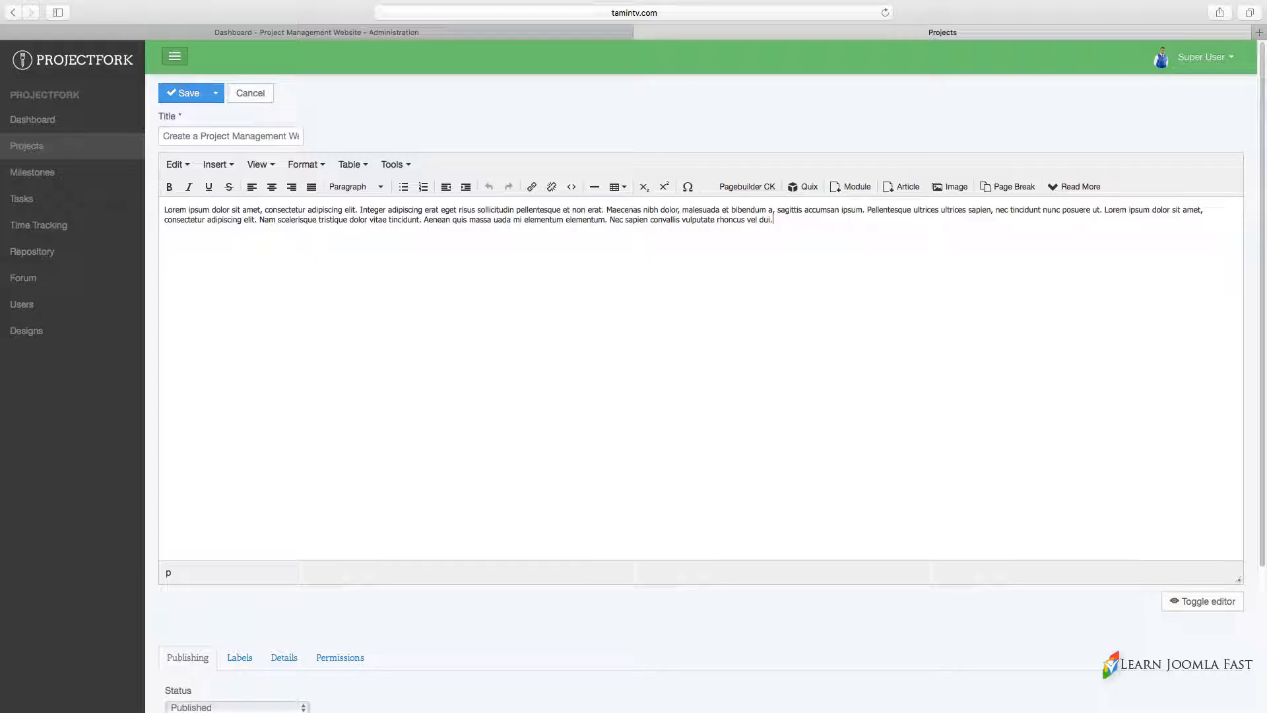
{"action": "key", "text": "Return"}
{"action": "type", "text": "Lorem ipsum dolor sit amet, consectetur adipiscing elit. Integer adipiscing erat eget risus sollicitudin pellentesque et non erat. Maecenas nibh dolor, malesuada et bibendum a, sagittis accumsan ipsum. Pellentesque ultrices ultrices sapien, nec tincidunt nunc posuere ut. Lorem ipsum dolor sit amet, consectetur adipiscing elit. Nam scelerisque tristique dolor vitae tincidunt. Aenean quis massa uada mi elementum elementum. Nec sapien convallis vulputate rhoncus vel dui."}
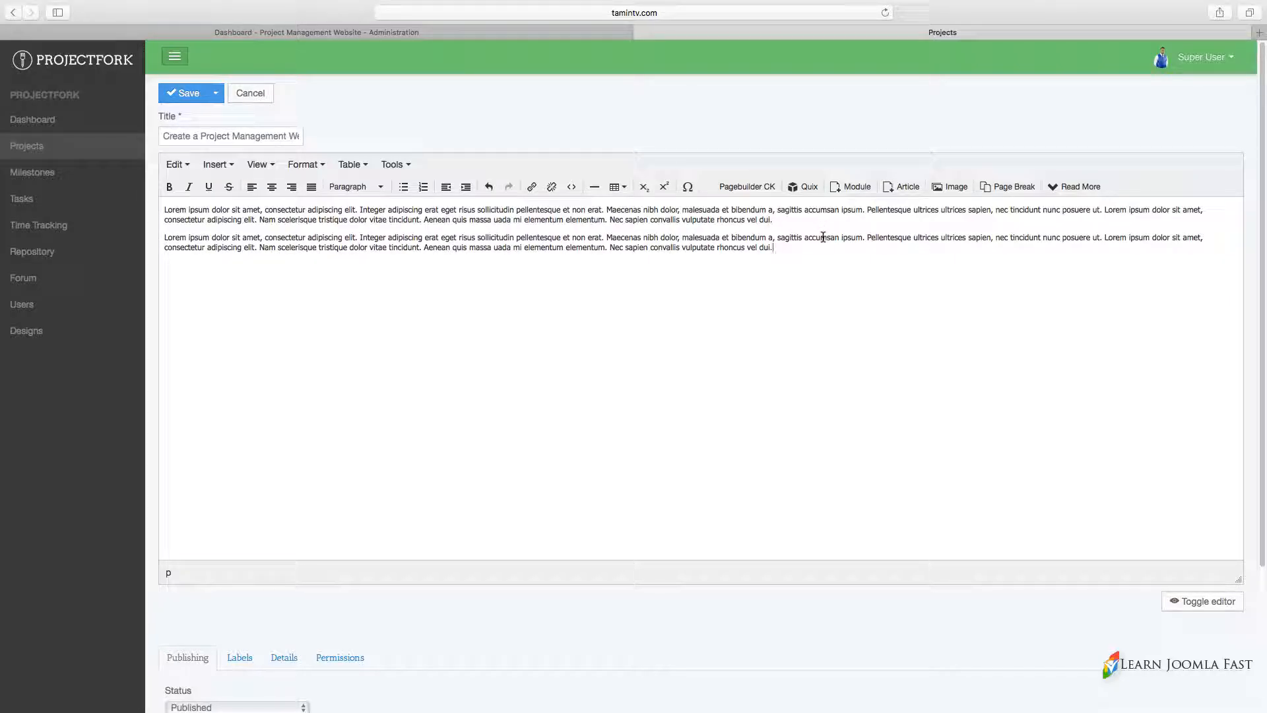
{"action": "type", "text": "Lorem ipsum dolor sit amet, consectetur adipiscing elit. Integer adipiscing erat eget risus sollicitudin pellentesque et non erat. Maecenas nibh dolor, malesuada et bibendum a, sagittis accumsan ipsum. Pellentesque ultrices ultrices sapien, nec tincidunt nunc posuere ut. Lorem ipsum dolor sit amet, consectetur adipiscing elit. Nam scelerisque tristique dolor vitae tincidunt. Aenean quis massa uada mi elementum elementum. Nec sapien convallis vulputate rhoncus vel dui."}
{"action": "type", "text": "Lorem ipsum dolor sit amet, consectetur adipiscing elit. Integer adipiscing erat eget risus sollicitudin pellentesque et non erat. Maecenas nibh dolor, malesuada et bibendum a, sagittis accumsan ipsum. Pellentesque ultrices ultrices sapien, nec tincidunt nunc posuere ut. Lorem ipsum dolor sit amet, consectetur adipiscing elit. Nam scelerisque tristique dolor vitae tincidunt. Aenean quis massa uada mi elementum elementum. Nec sapien convallis vulputate rhoncus vel dui."}
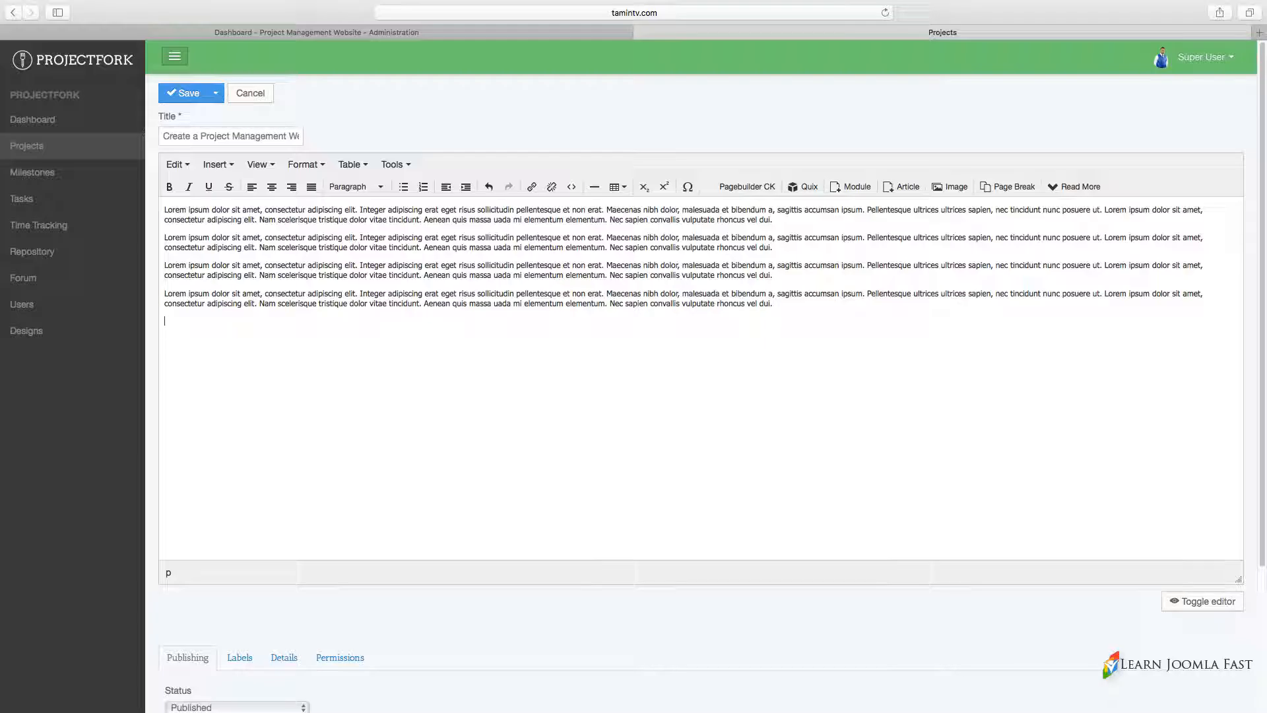
{"action": "type", "text": "Lorem ipsum dolor sit amet, consectetur adipiscing elit. Integer adipiscing erat eget risus sollicitudin pellentesque et non erat. Maecenas nibh dolor, malesuada et bibendum a, sagittis accumsan ipsum. Pellentesque ultrices ultrices sapien, nec tincidunt nunc posuere ut. Lorem ipsum dolor sit amet, consectetur adipiscing elit. Nam scelerisque tristique dolor vitae tincidunt. Aenean quis massa uada mi elementum elementum. Nec sapien convallis vulputate rhoncus vel dui."}
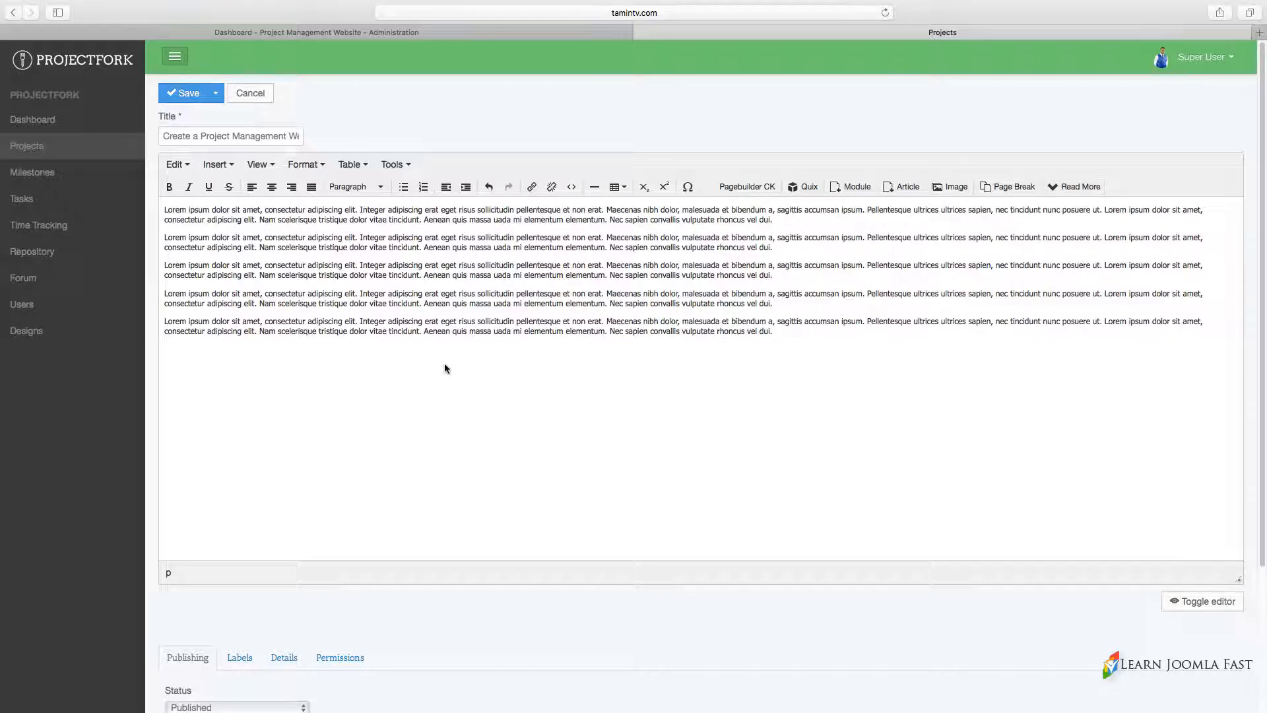
- Check which categories can be chosen in the new project's publishing settings
{"action": "scroll", "coordinate": [445, 368], "scroll_direction": "down", "scroll_amount": 5}
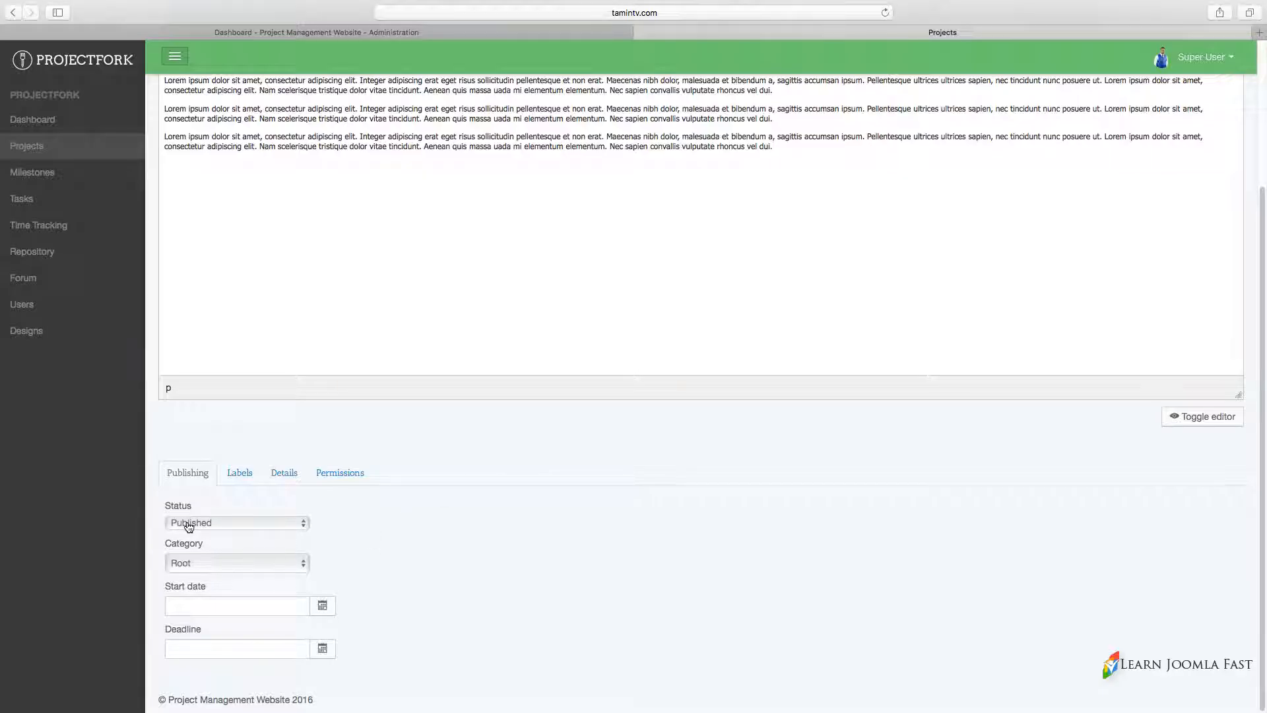
{"action": "left_click", "coordinate": [192, 564]}
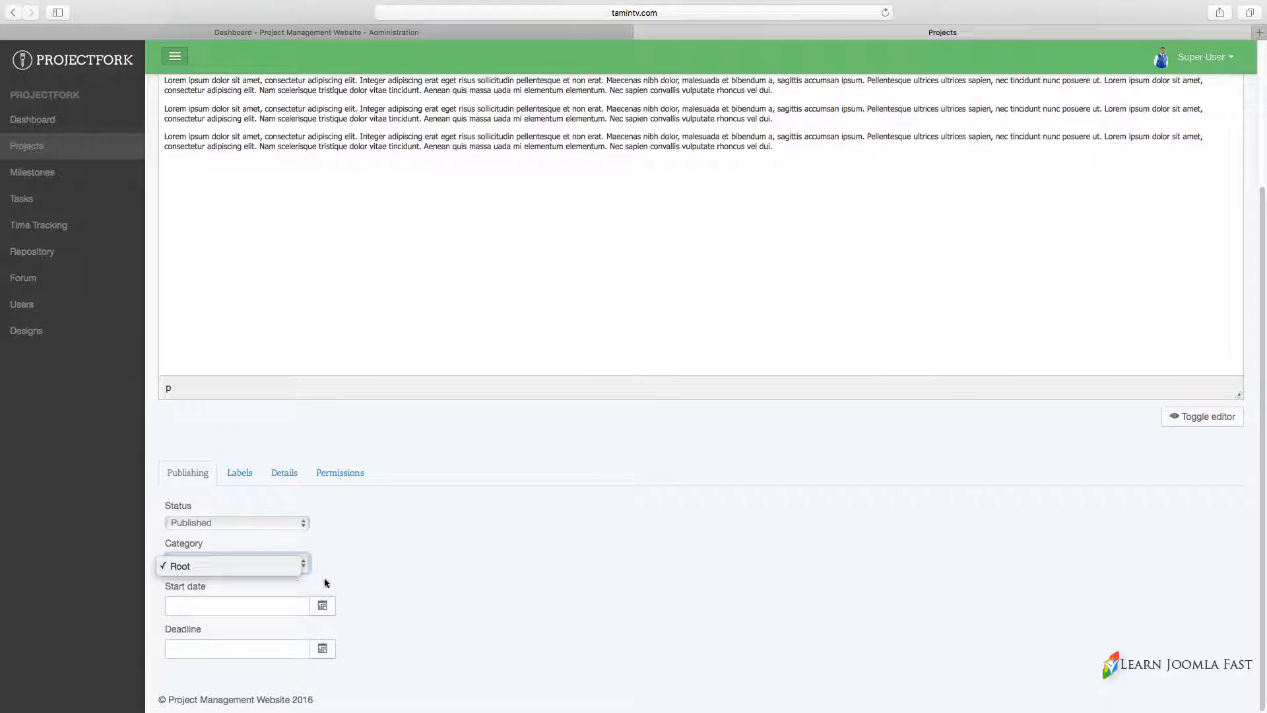
{"action": "left_click", "coordinate": [370, 578]}
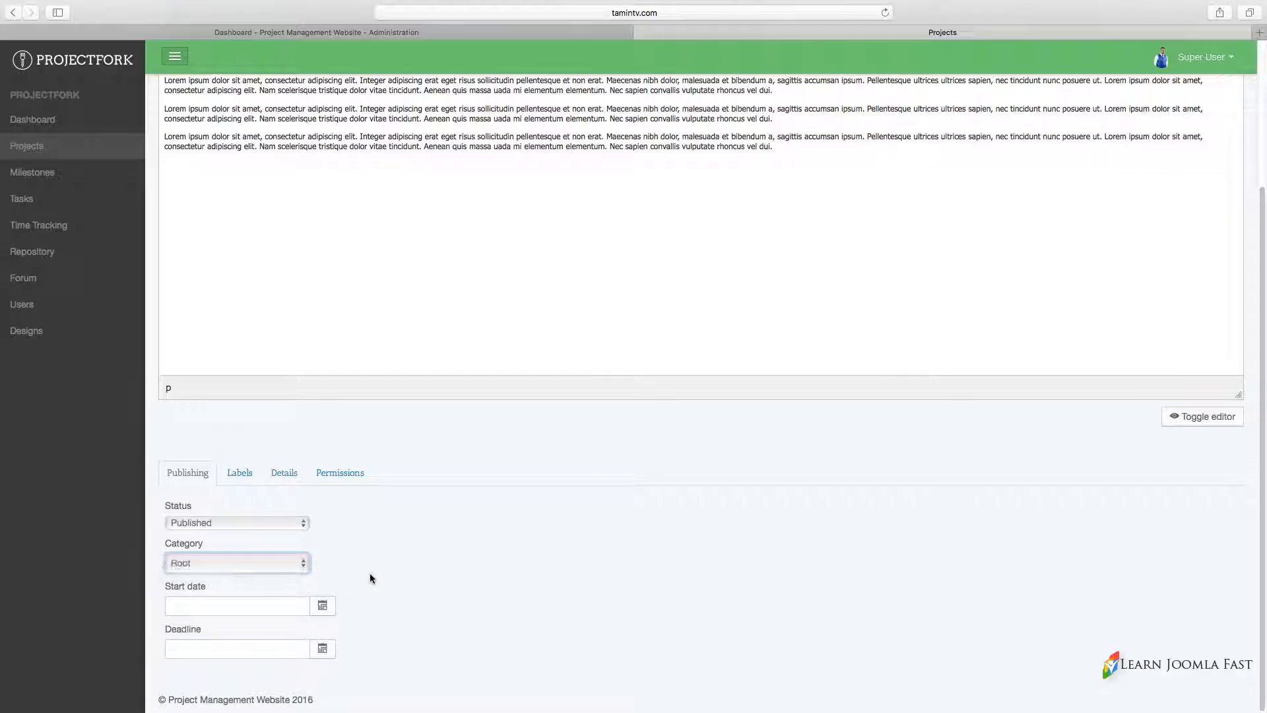
- Switch to the Joomla administration and start a new Projectfork project category titled "Projects"
{"action": "mouse_move", "coordinate": [448, 702]}
{"action": "left_click", "coordinate": [331, 31]}
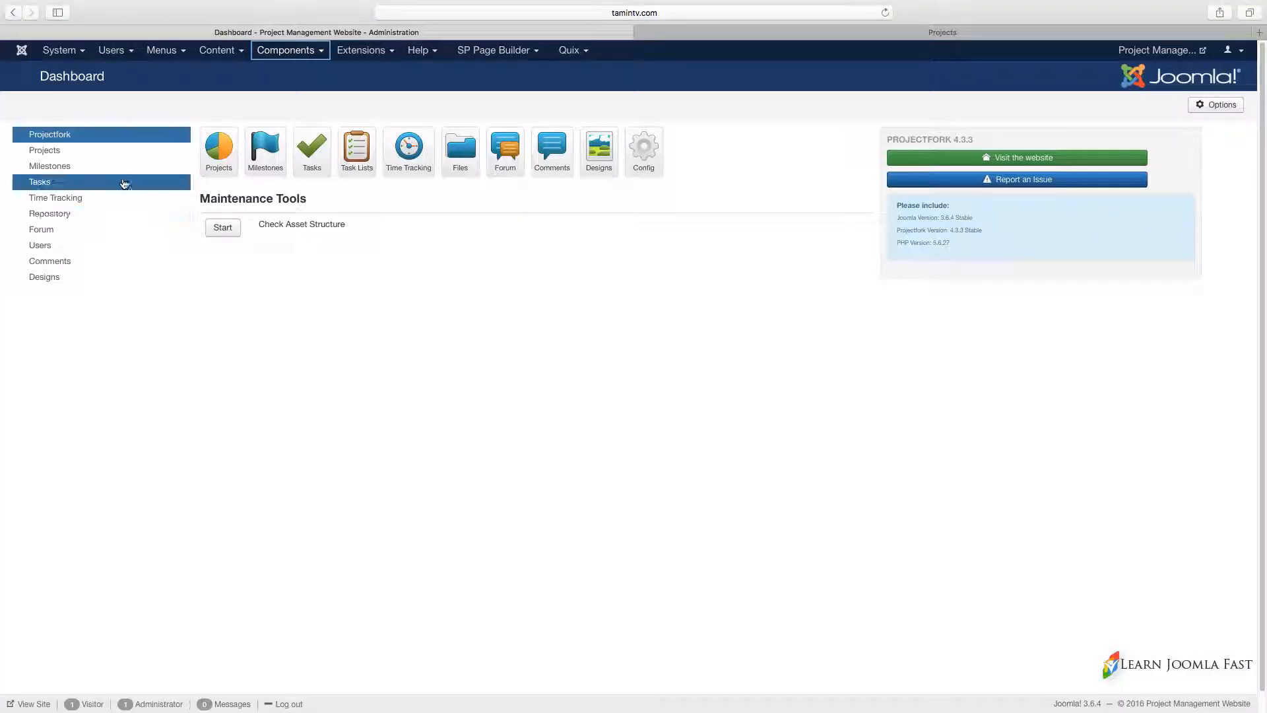
{"action": "left_click", "coordinate": [86, 151]}
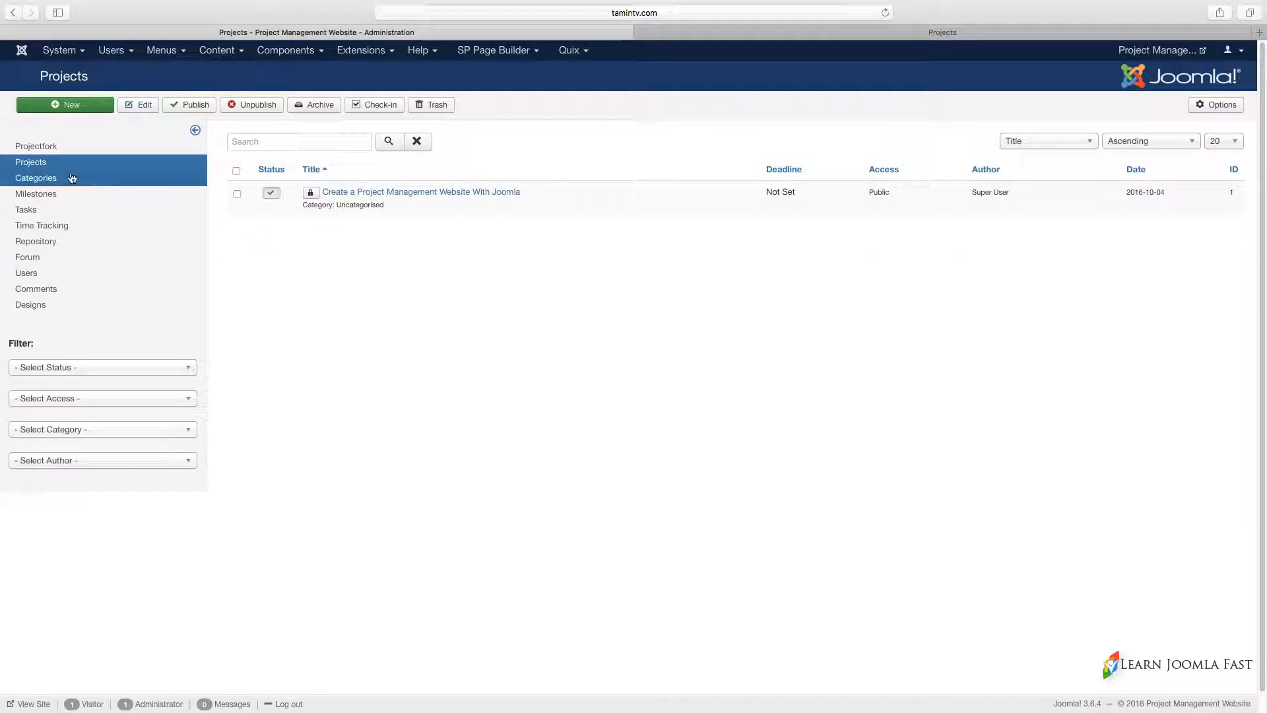
{"action": "left_click", "coordinate": [73, 178]}
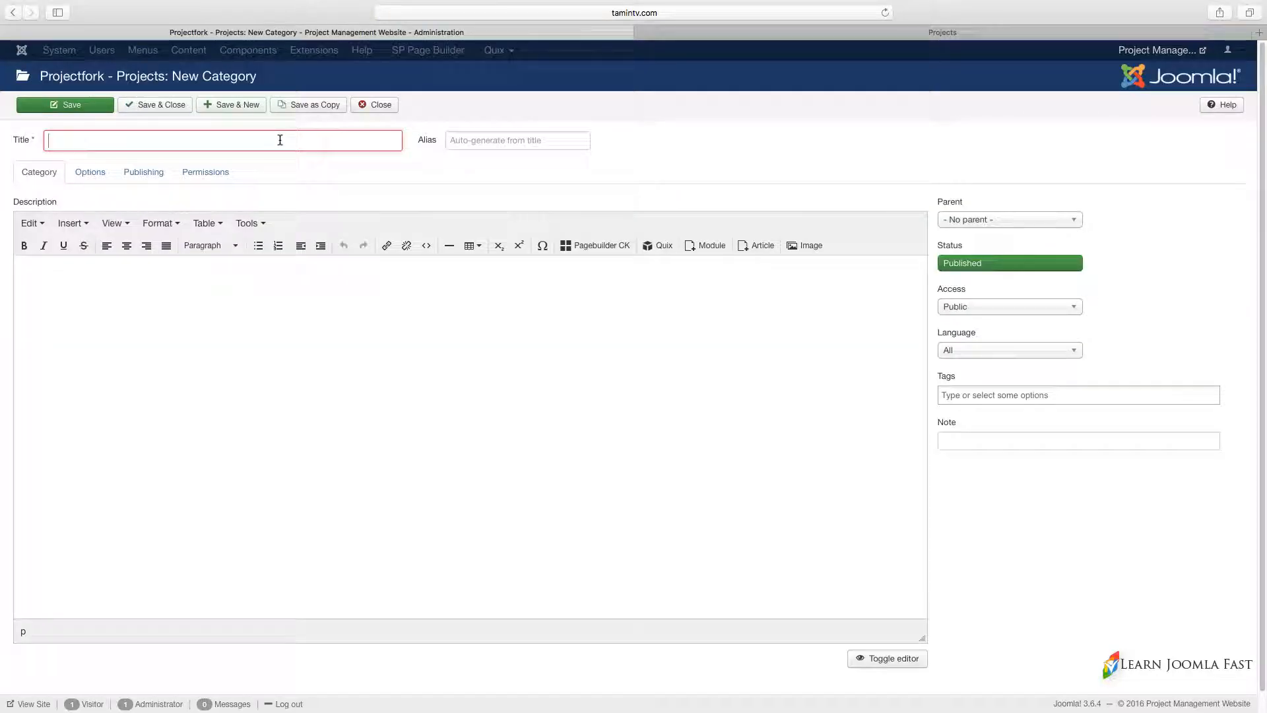
{"action": "left_click", "coordinate": [280, 138]}
{"action": "type", "text": "Projects"}
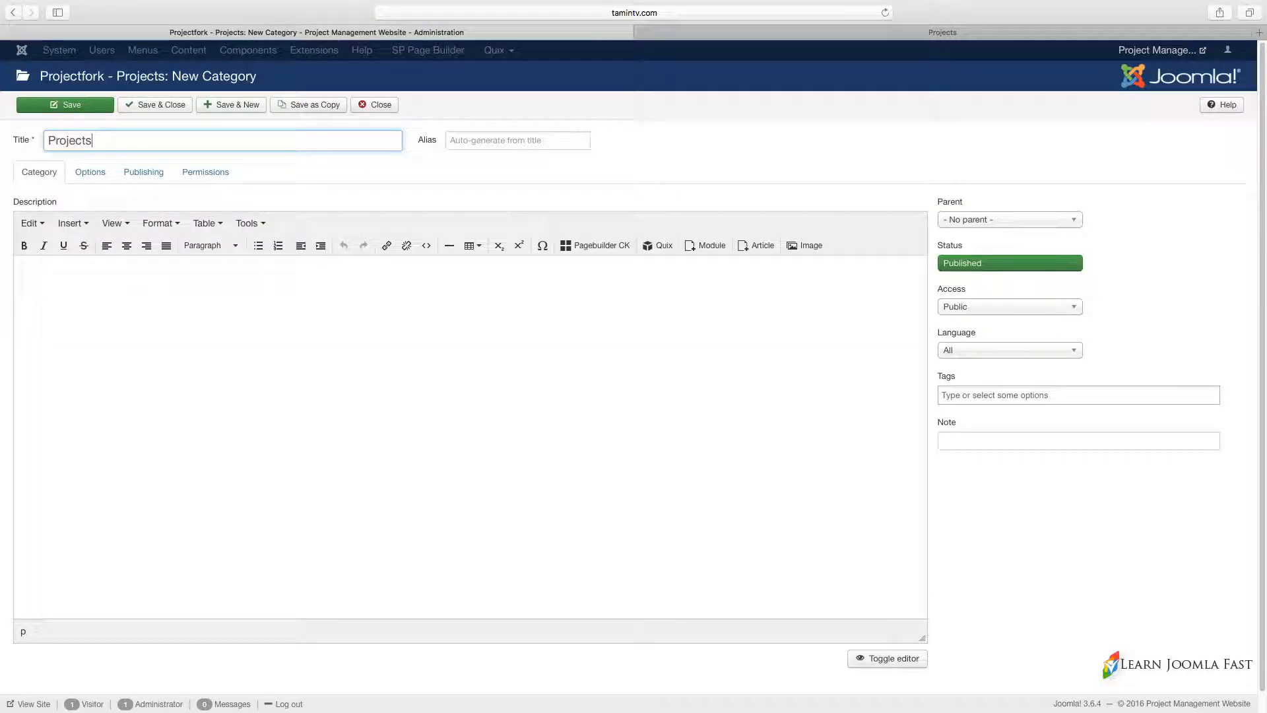
- Review the new category's options, publishing and permissions settings, and save and close the category
{"action": "left_click", "coordinate": [90, 172]}
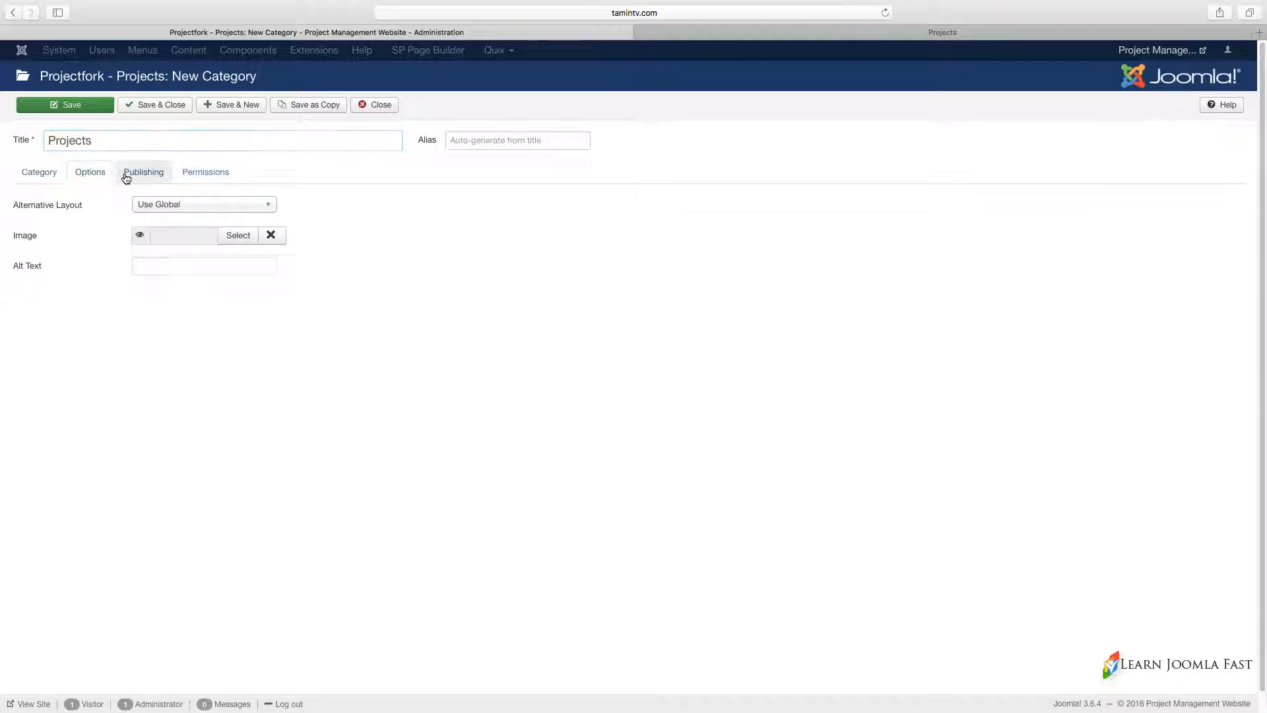
{"action": "left_click", "coordinate": [143, 173]}
{"action": "left_click", "coordinate": [197, 177]}
{"action": "left_click", "coordinate": [44, 172]}
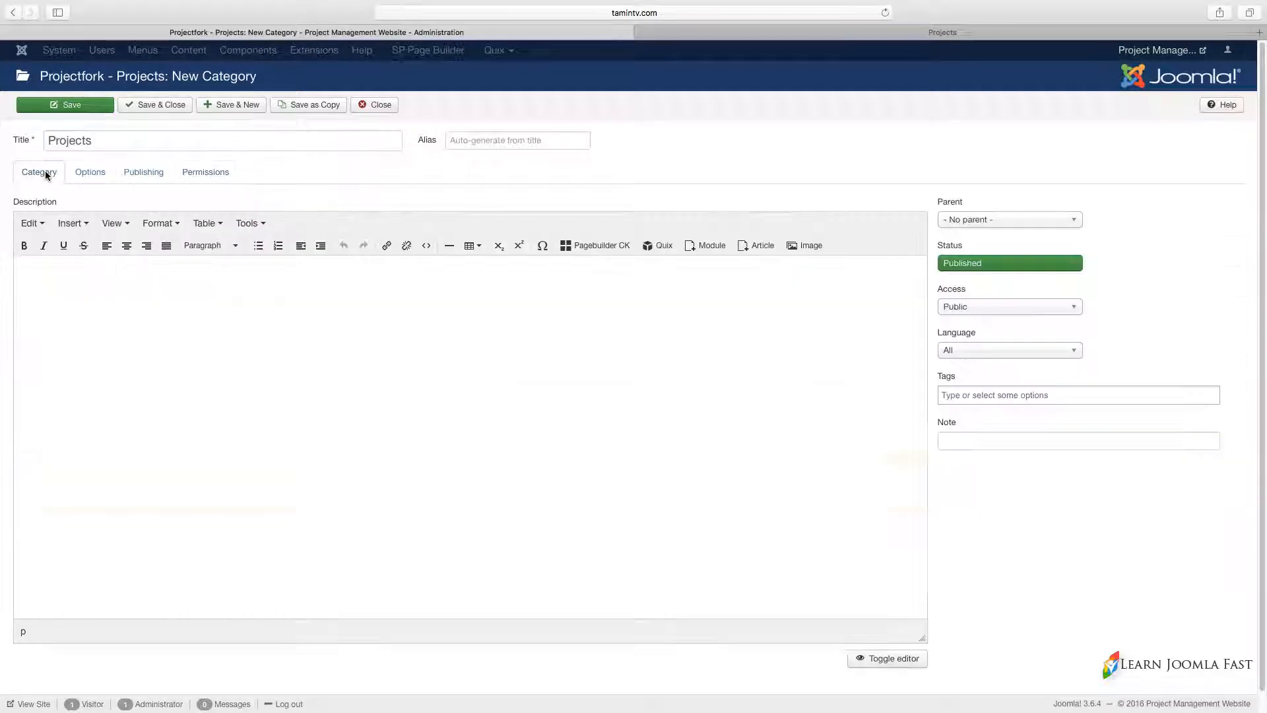
{"action": "left_click", "coordinate": [288, 377]}
{"action": "left_click", "coordinate": [159, 107]}
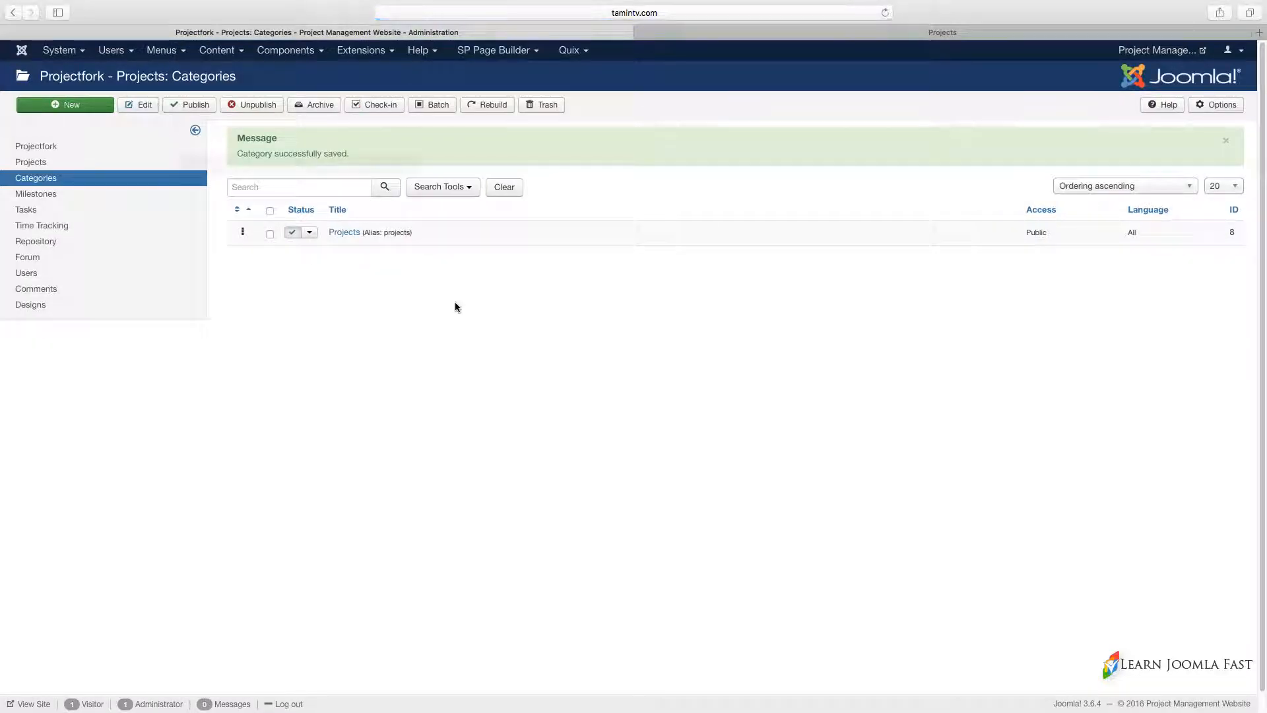
- Return to the front-end project form, copy its whole description text and reload the form
{"action": "left_click", "coordinate": [793, 31]}
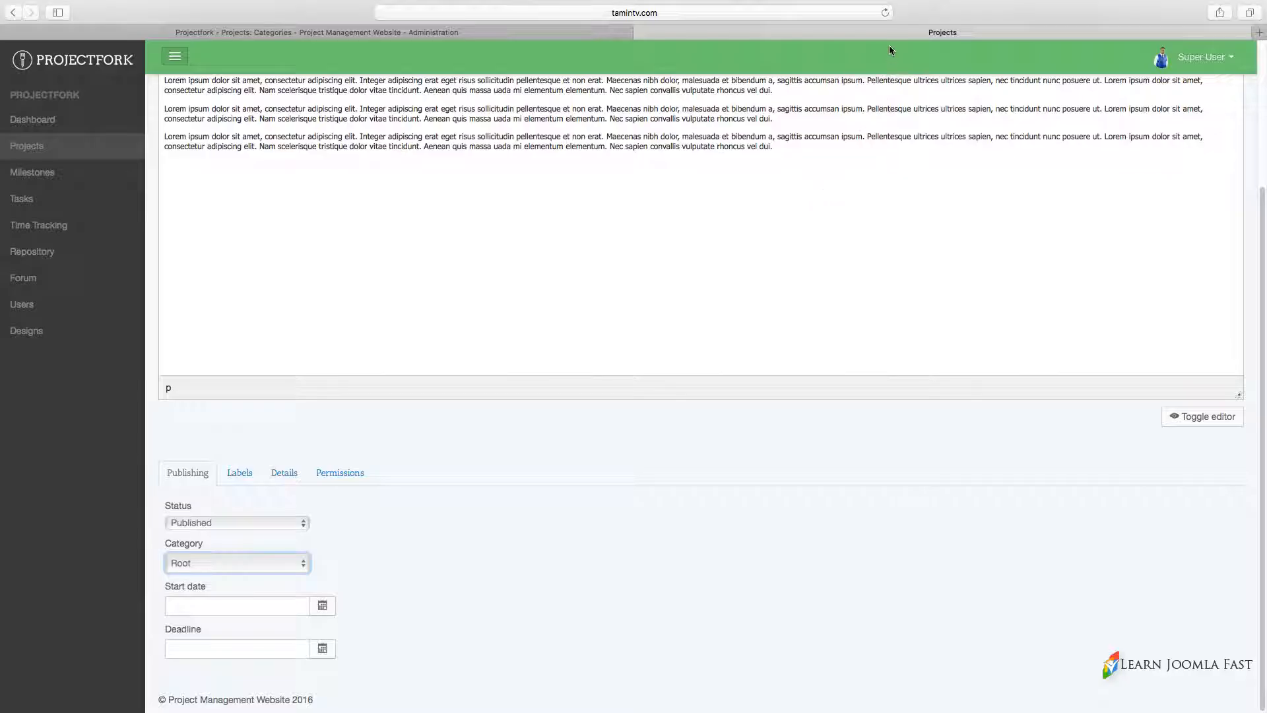
{"action": "left_click", "coordinate": [885, 14]}
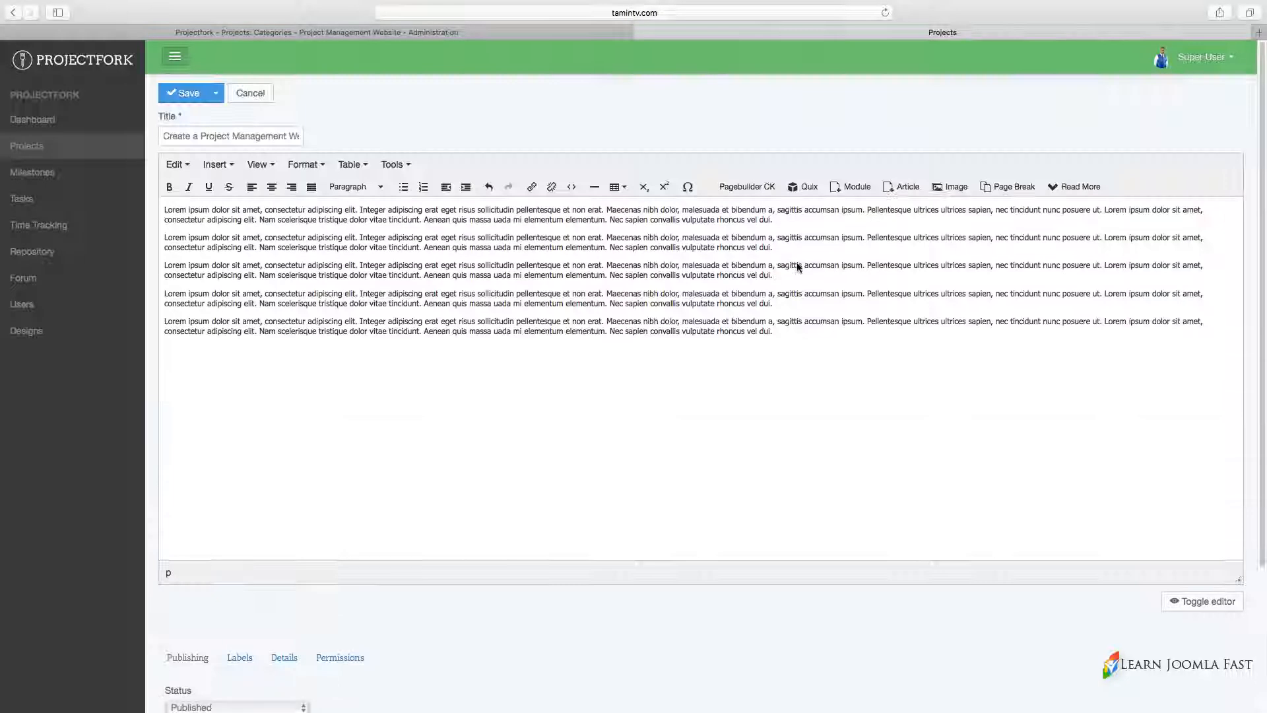
{"action": "left_click_drag", "start_coordinate": [782, 340], "coordinate": [147, 206]}
{"action": "key", "text": "super+c"}
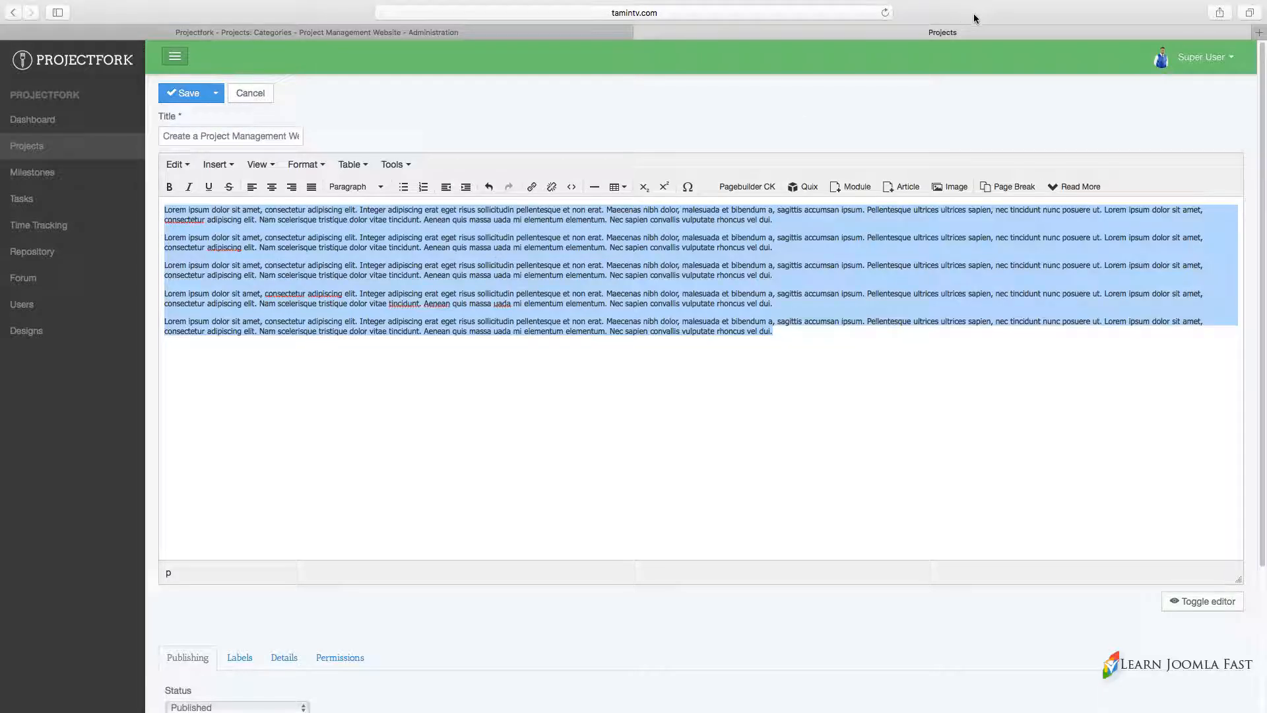
{"action": "left_click", "coordinate": [885, 13]}
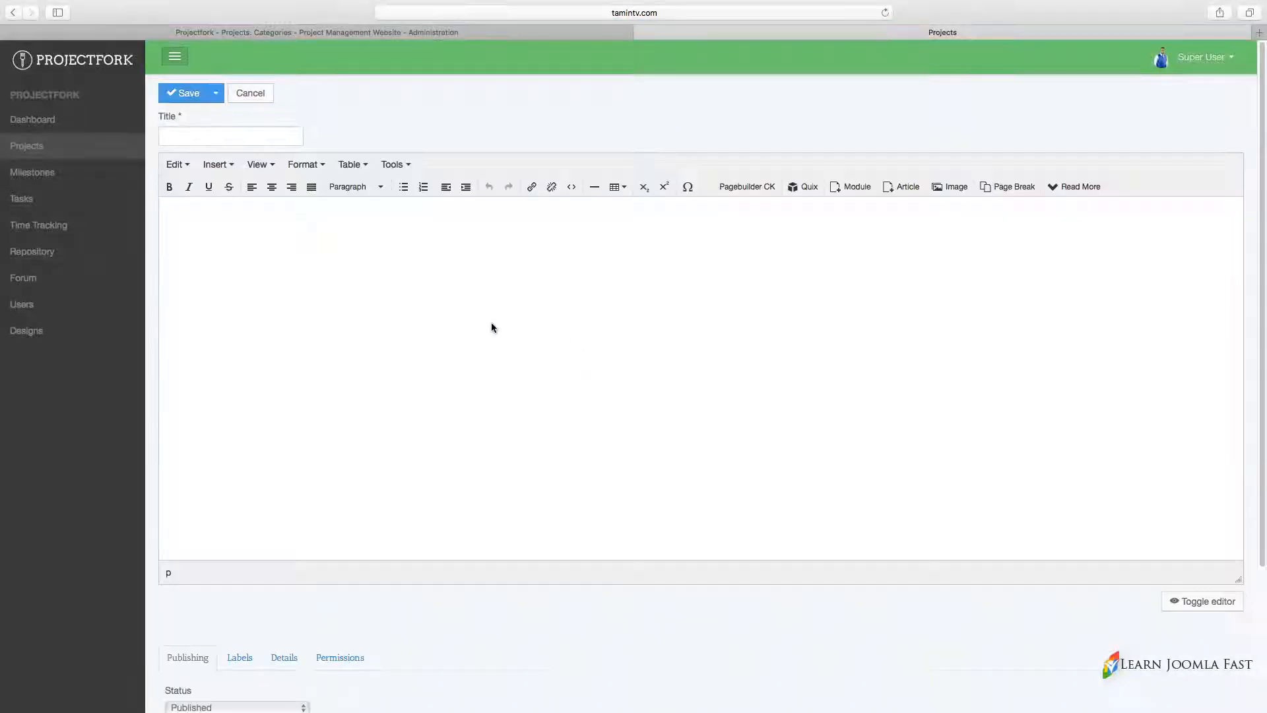
- Paste the copied paragraphs into the project description and set the category to Projects
{"action": "scroll", "coordinate": [489, 329], "scroll_direction": "down", "scroll_amount": 2}
{"action": "left_click", "coordinate": [489, 330]}
{"action": "key", "text": "super+v"}
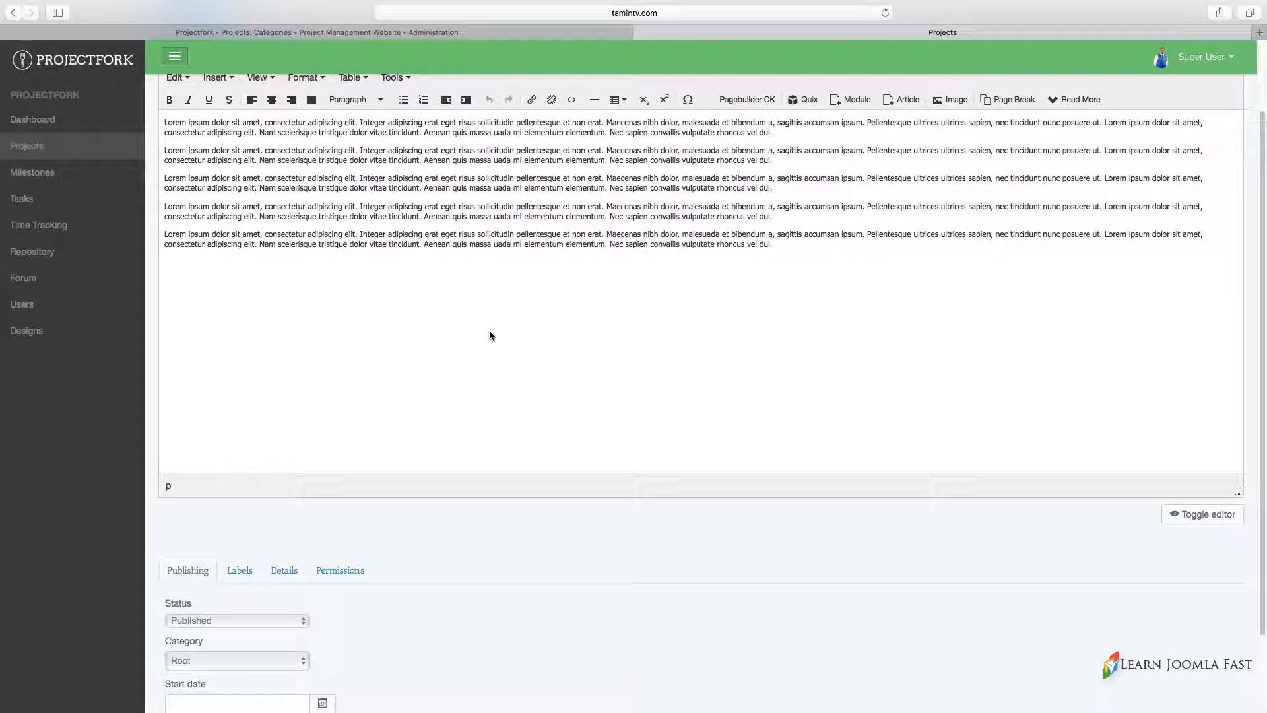
{"action": "scroll", "coordinate": [489, 329], "scroll_direction": "down", "scroll_amount": 1}
{"action": "left_click", "coordinate": [264, 639]}
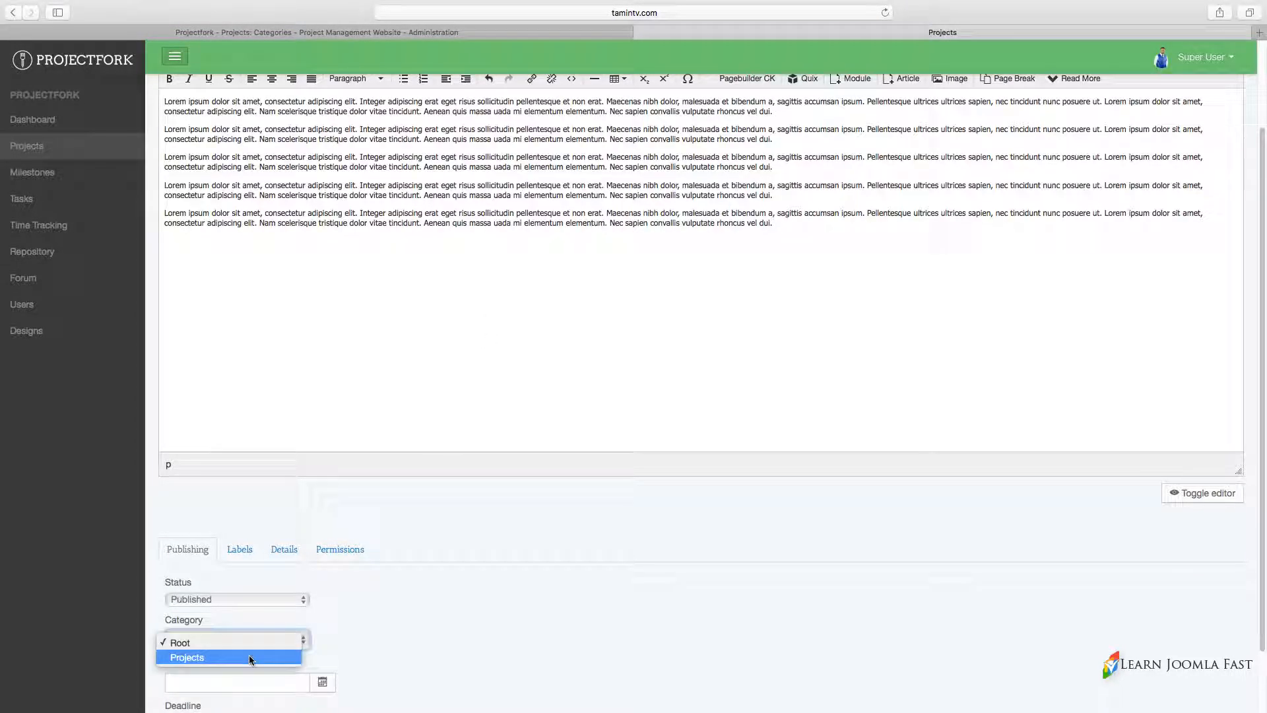
{"action": "left_click", "coordinate": [228, 657]}
{"action": "scroll", "coordinate": [397, 422], "scroll_direction": "down", "scroll_amount": 2}
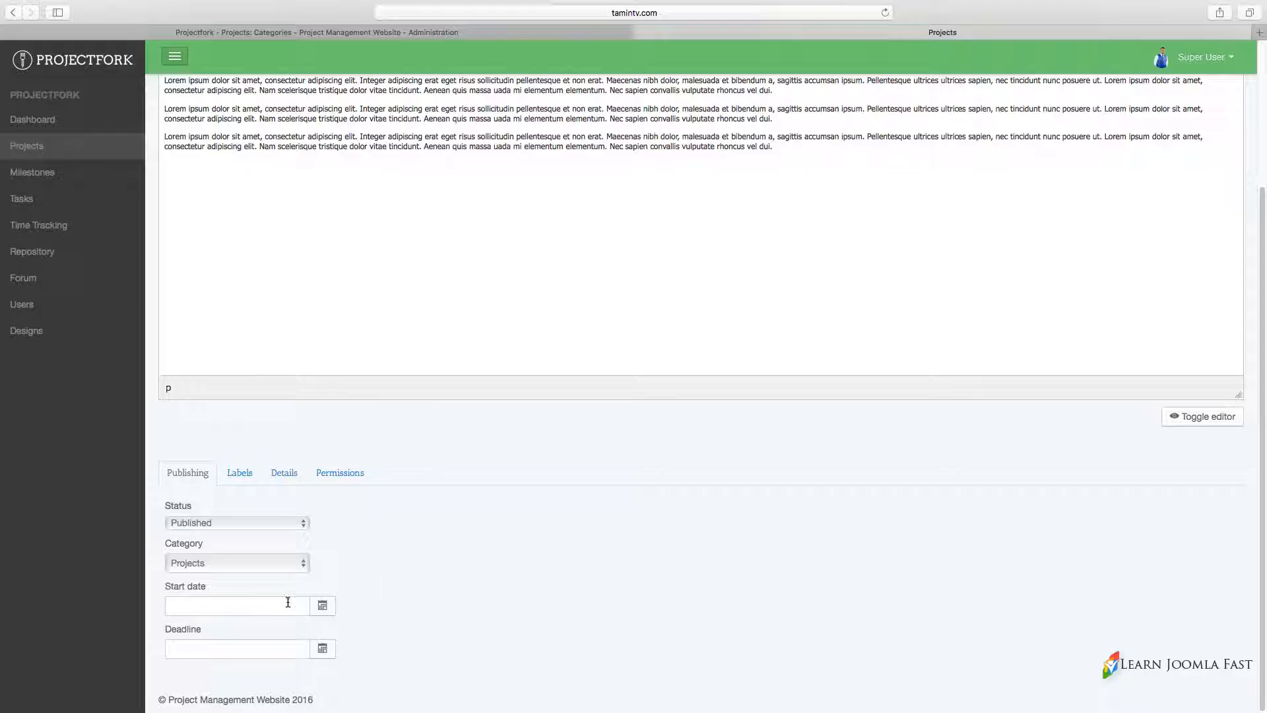
- Set the project's start date to 2016-10-27 and its deadline to 2016-11-30
{"action": "left_click", "coordinate": [320, 606]}
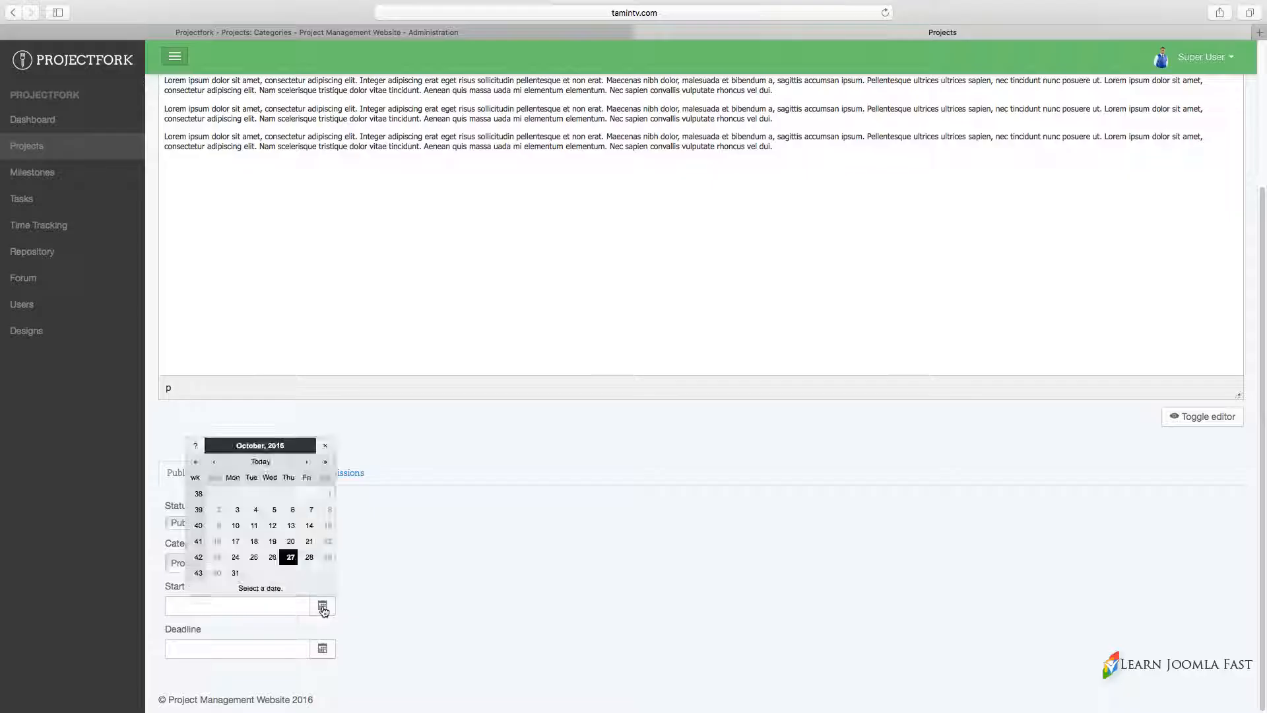
{"action": "left_click", "coordinate": [290, 557]}
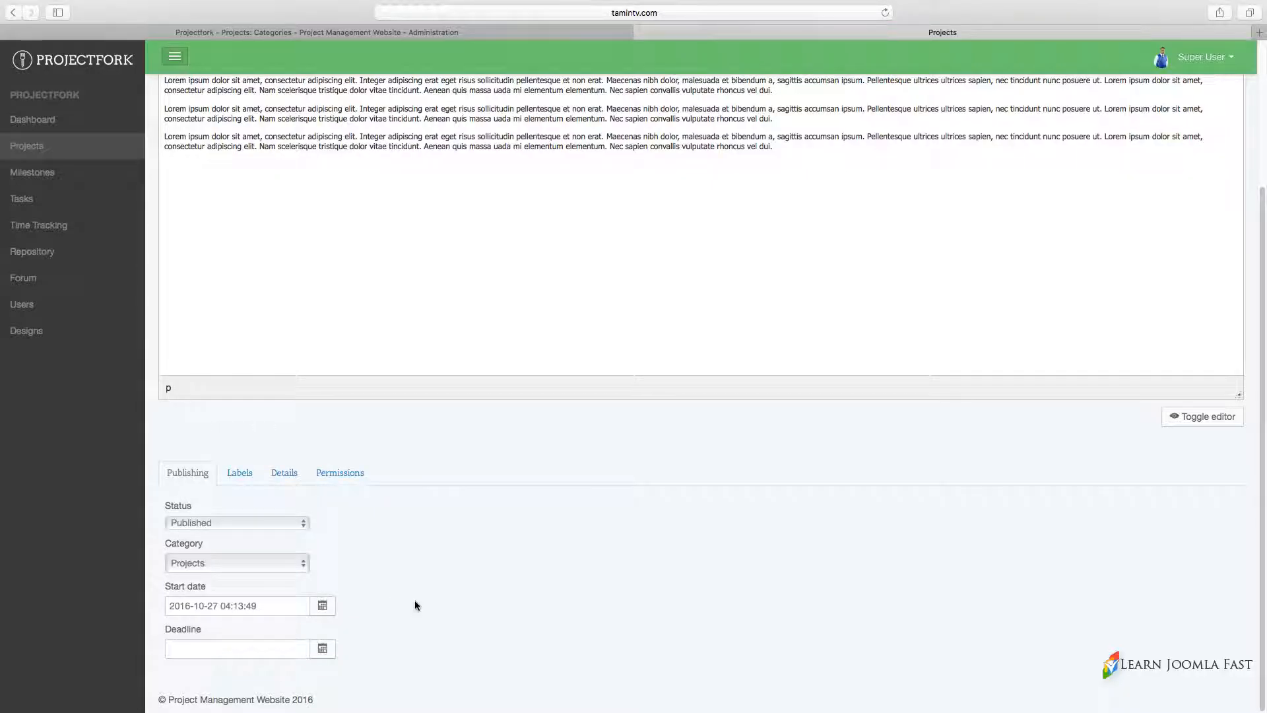
{"action": "left_click", "coordinate": [322, 649]}
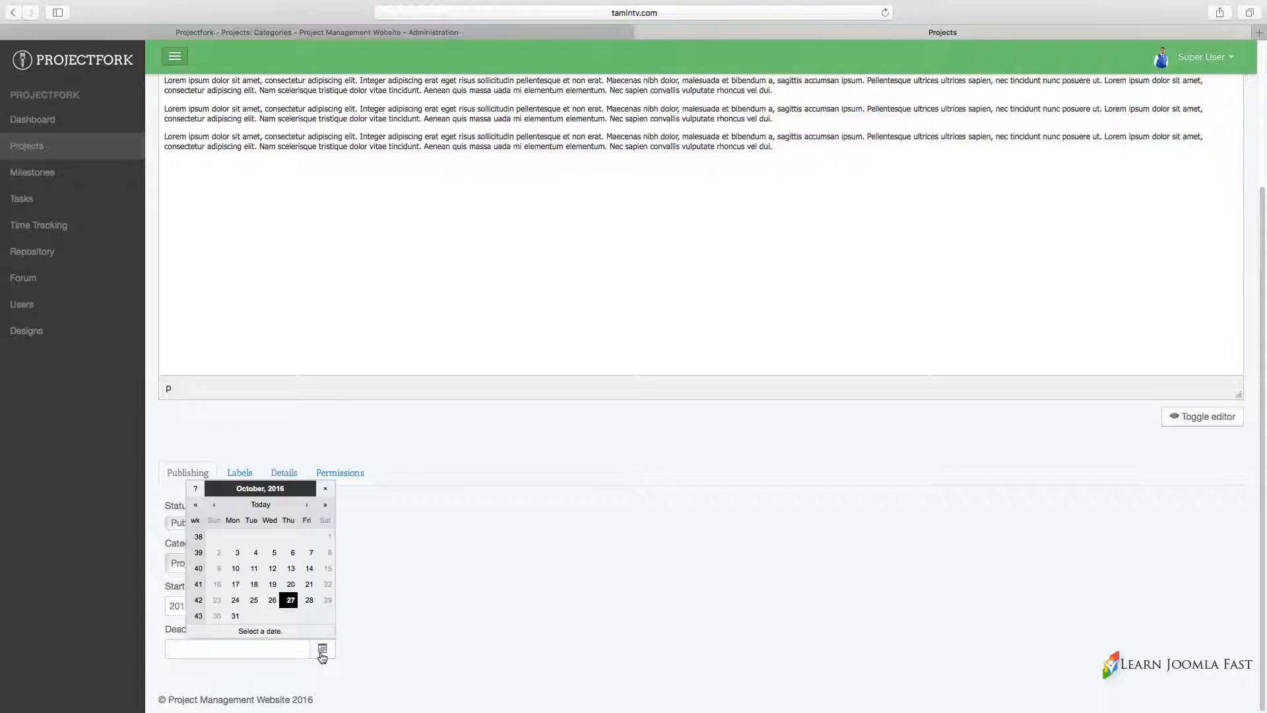
{"action": "left_click", "coordinate": [308, 506]}
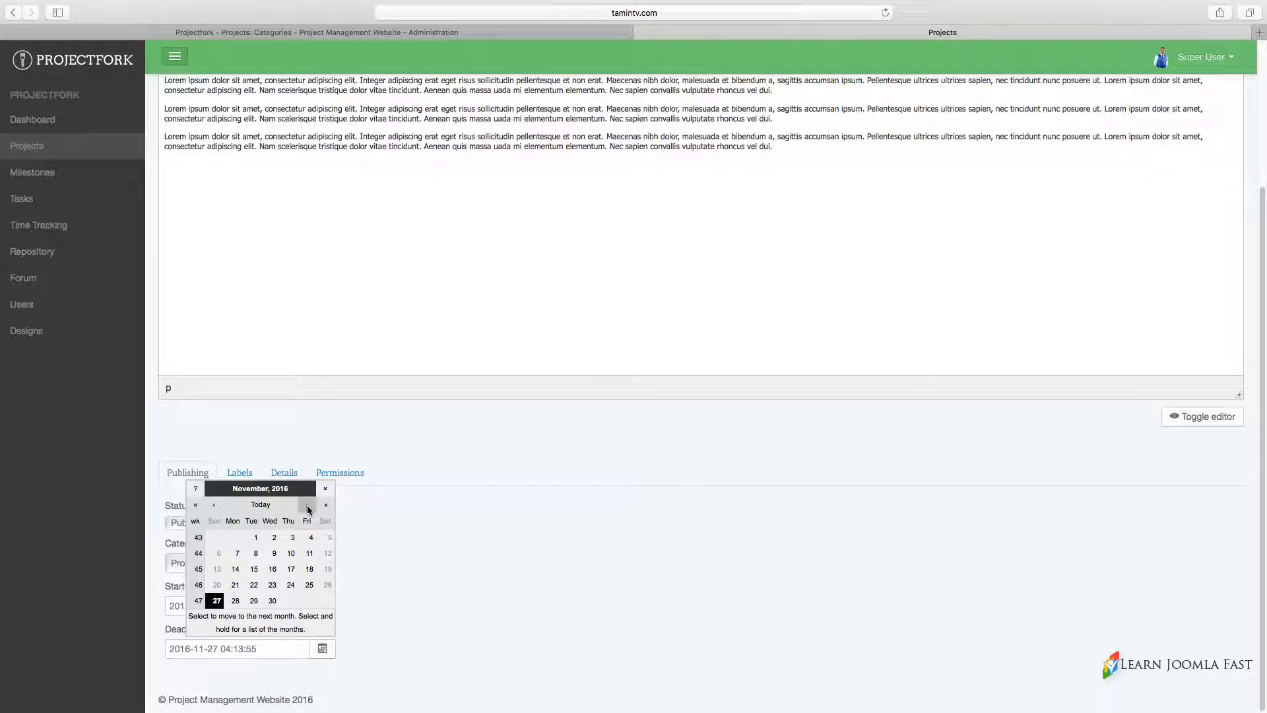
{"action": "left_click", "coordinate": [272, 600]}
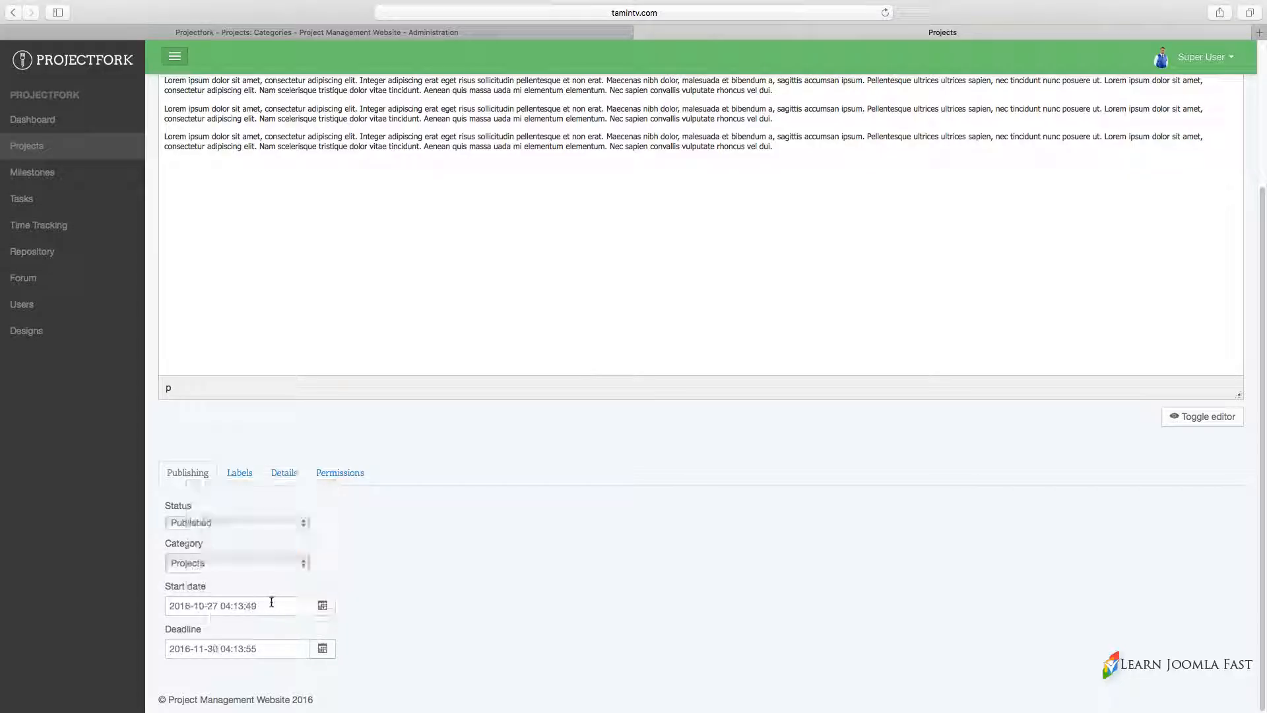
- Add a global label titled "Global Lable" to the project
{"action": "left_click", "coordinate": [239, 472]}
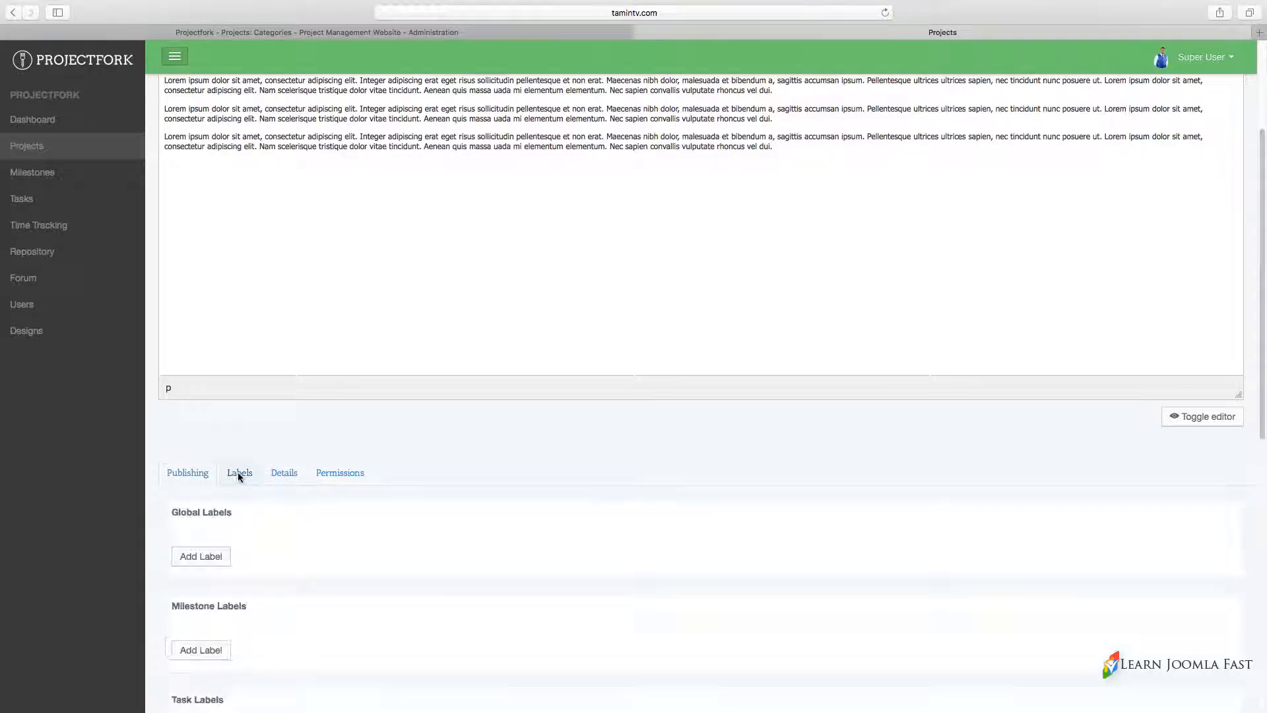
{"action": "scroll", "coordinate": [418, 531], "scroll_direction": "down", "scroll_amount": 2}
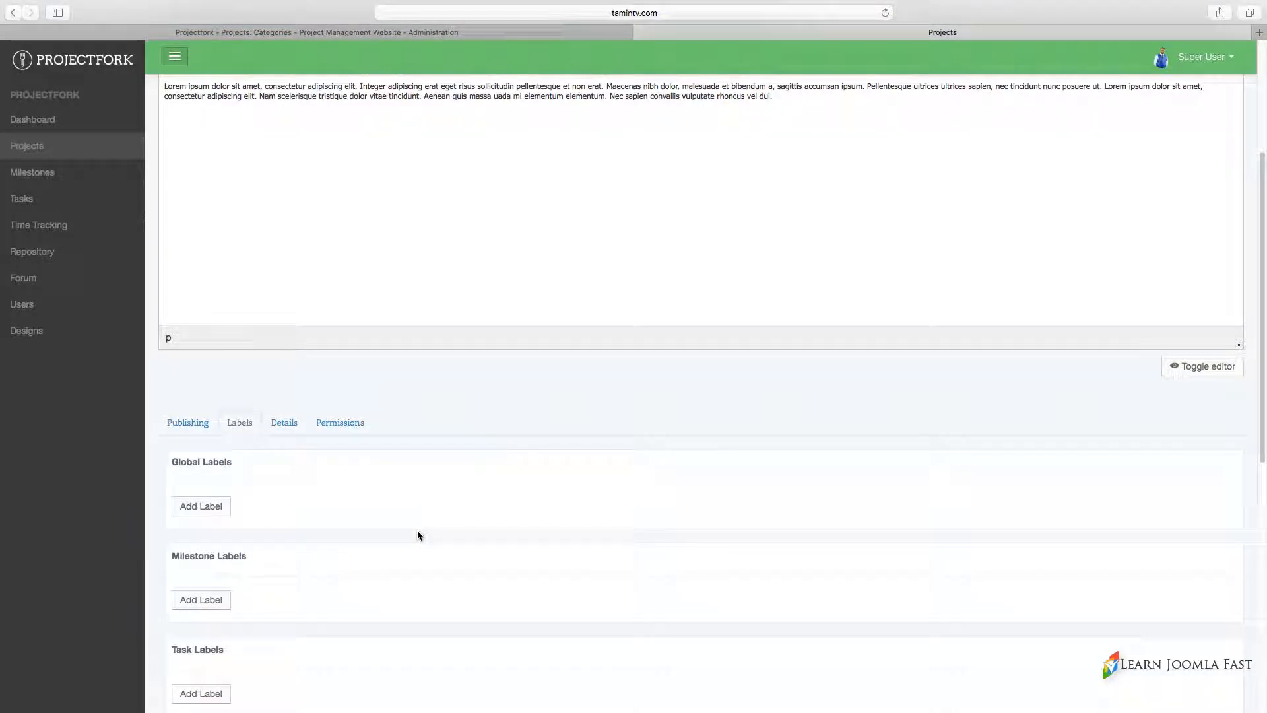
{"action": "scroll", "coordinate": [418, 532], "scroll_direction": "down", "scroll_amount": 2}
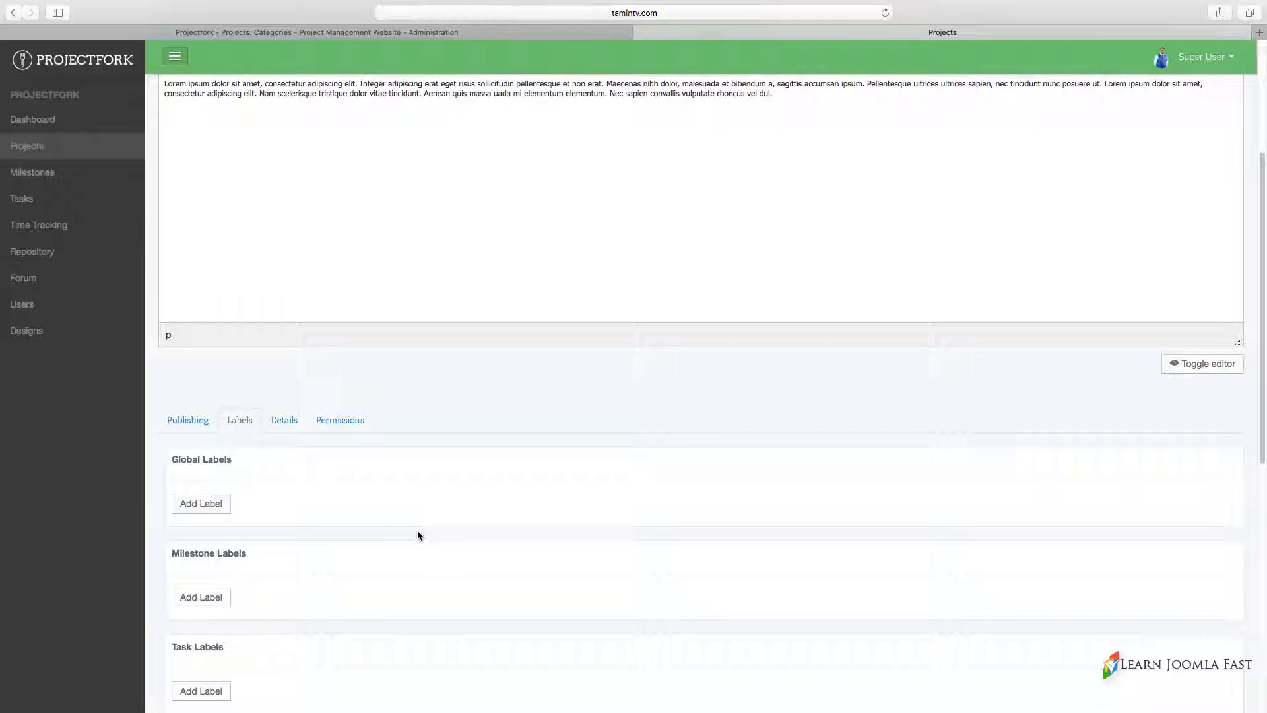
{"action": "scroll", "coordinate": [418, 535], "scroll_direction": "down", "scroll_amount": 5}
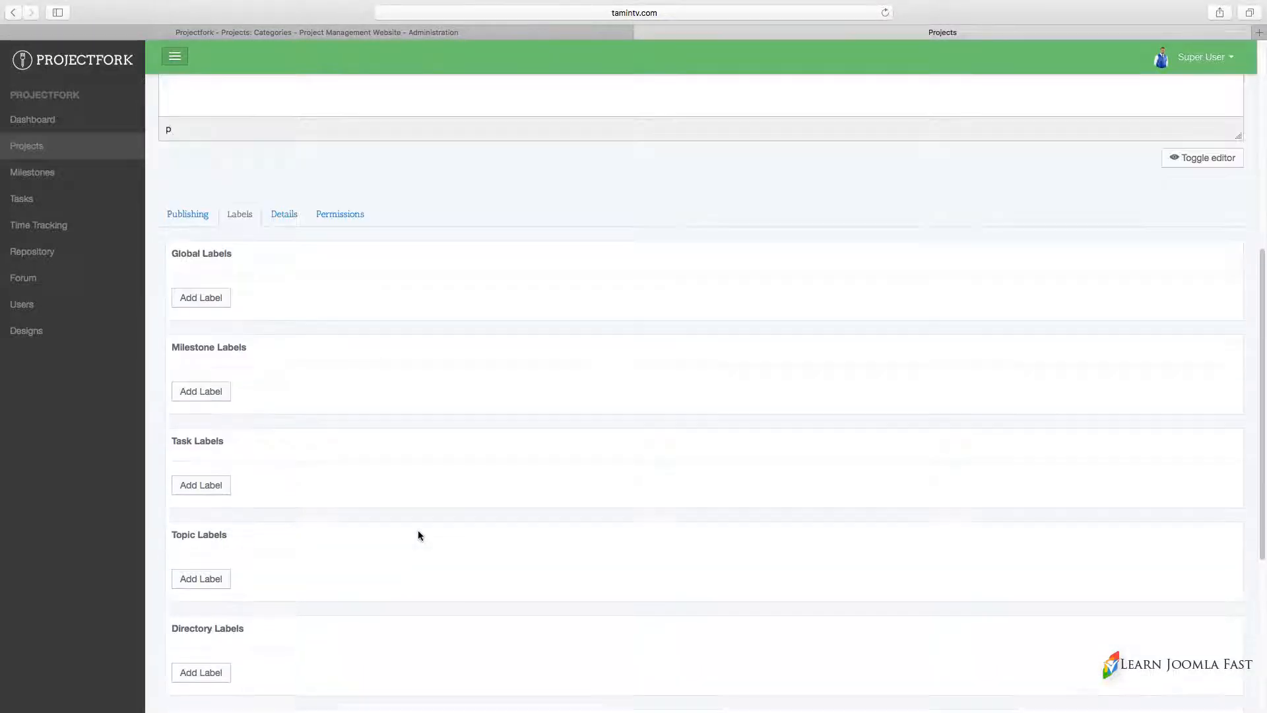
{"action": "left_click", "coordinate": [190, 297]}
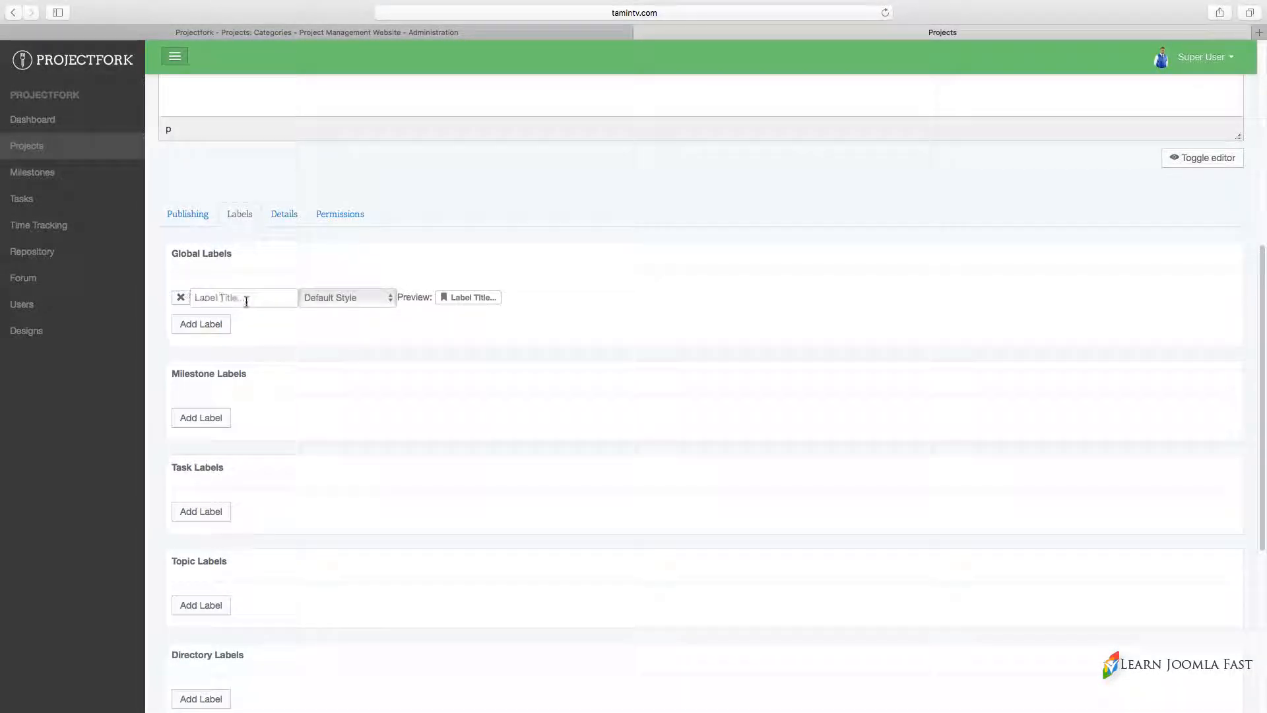
{"action": "left_click", "coordinate": [246, 301]}
{"action": "type", "text": "Global Lable"}
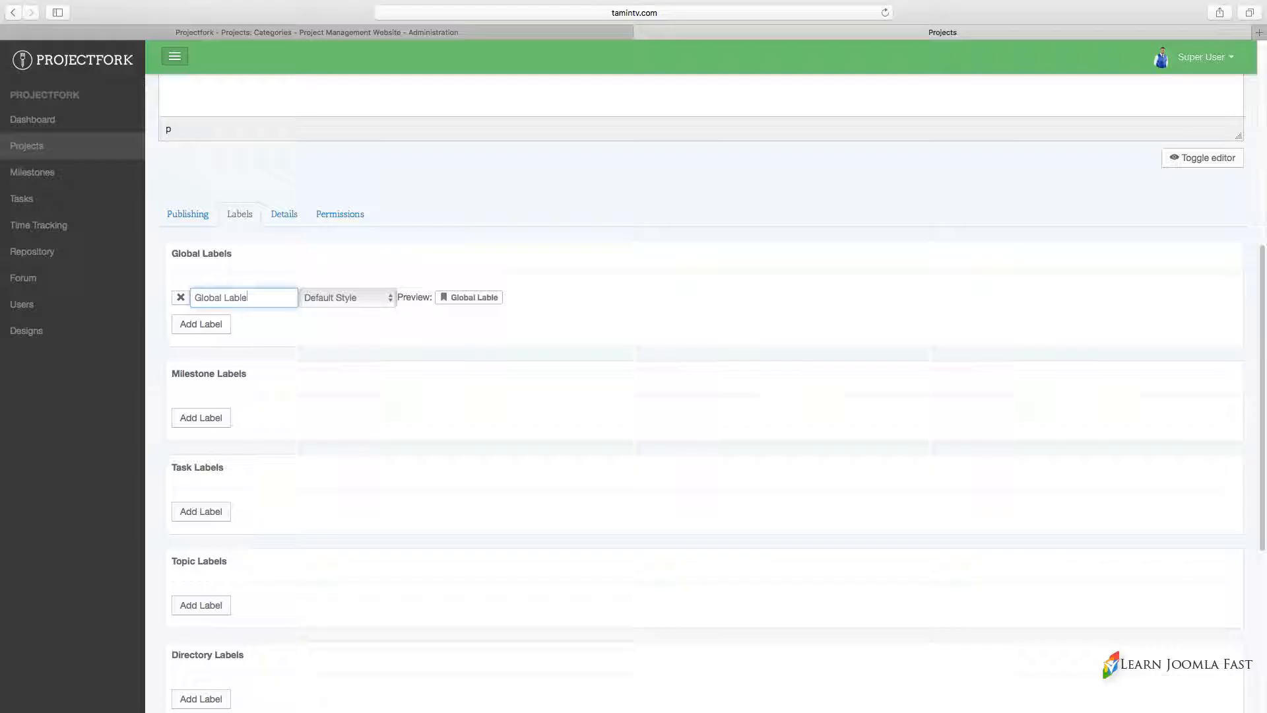
{"action": "left_click", "coordinate": [340, 297]}
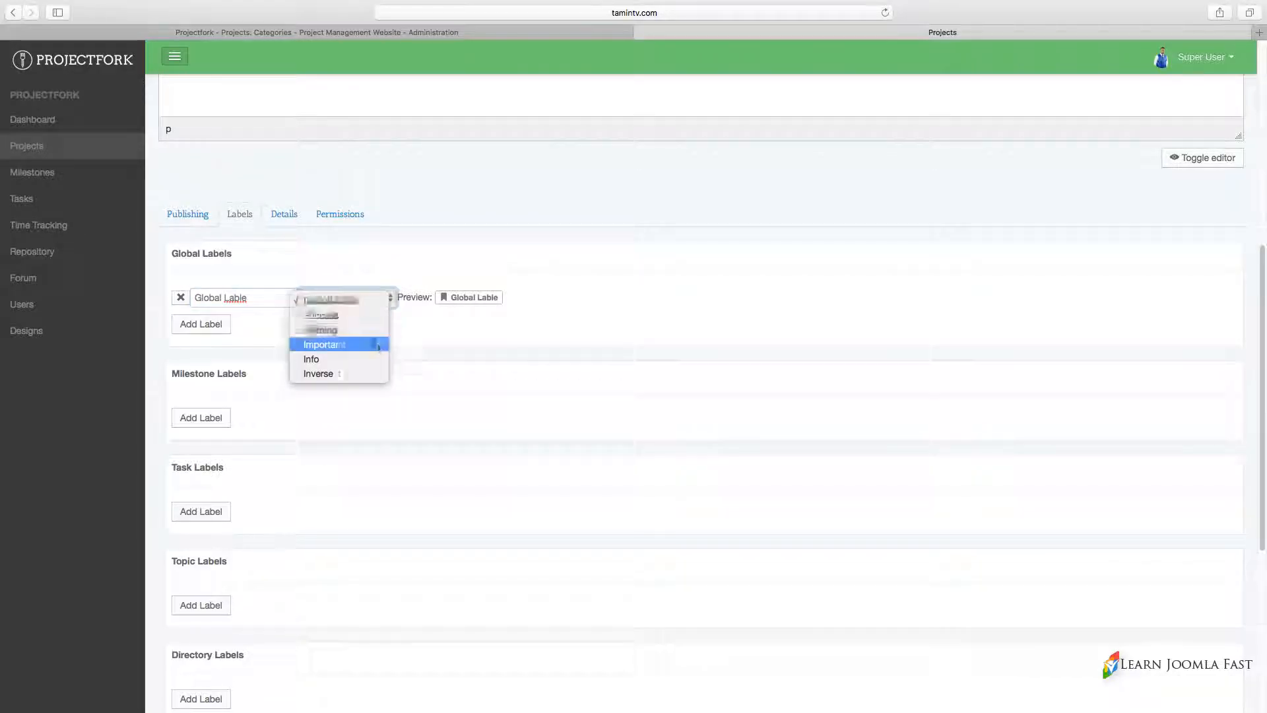
{"action": "left_click", "coordinate": [417, 328]}
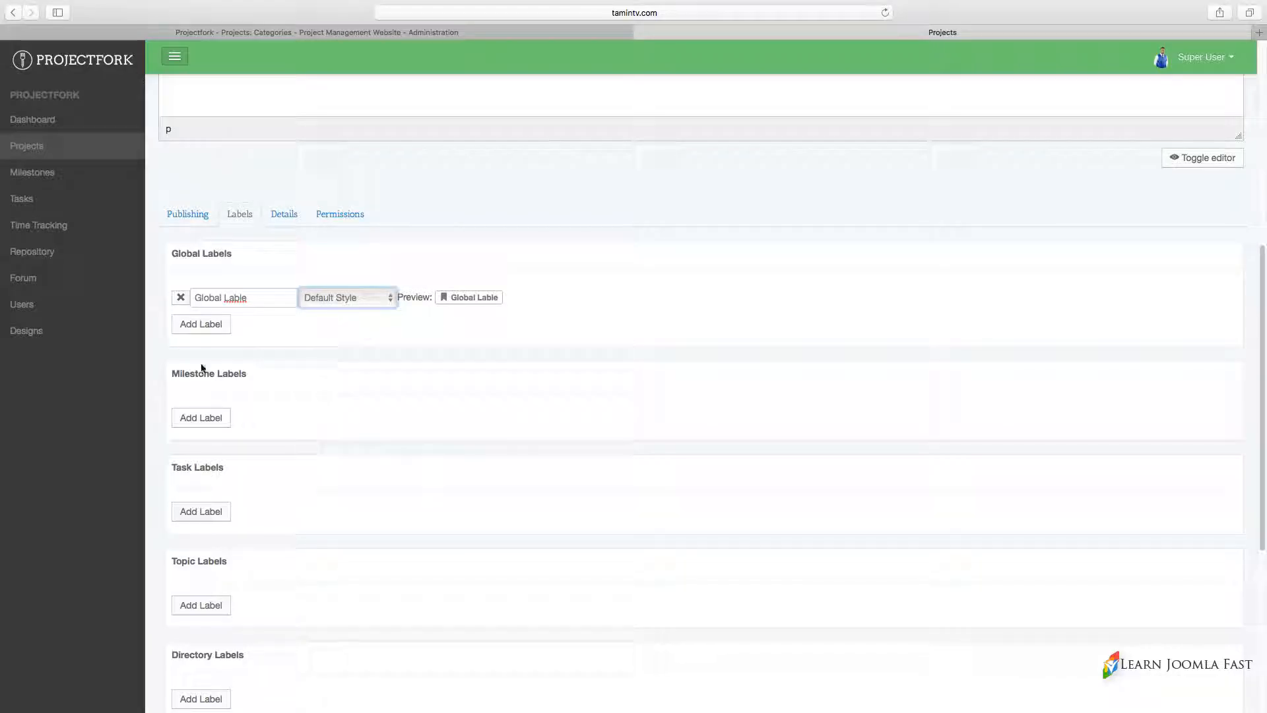
- Add a milestone label titled "Milestone Labels" with the Success style
{"action": "left_click", "coordinate": [200, 417]}
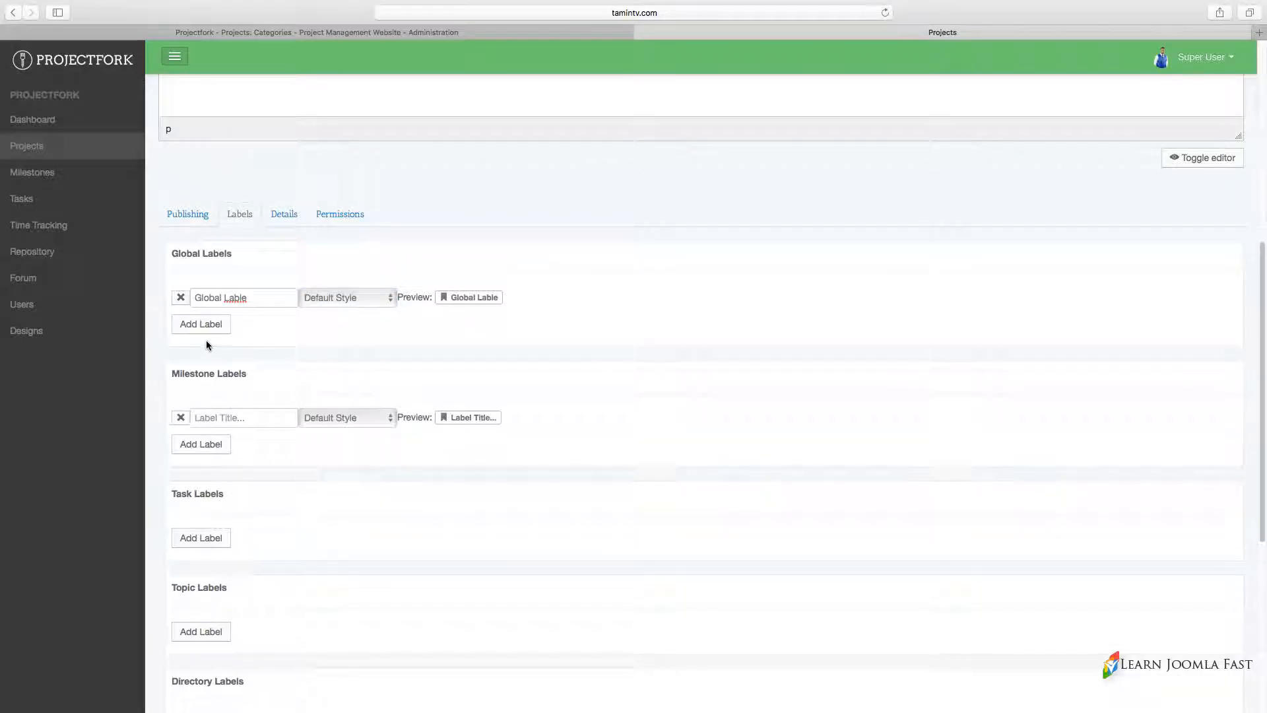
{"action": "left_click", "coordinate": [221, 414]}
{"action": "type", "text": "M"}
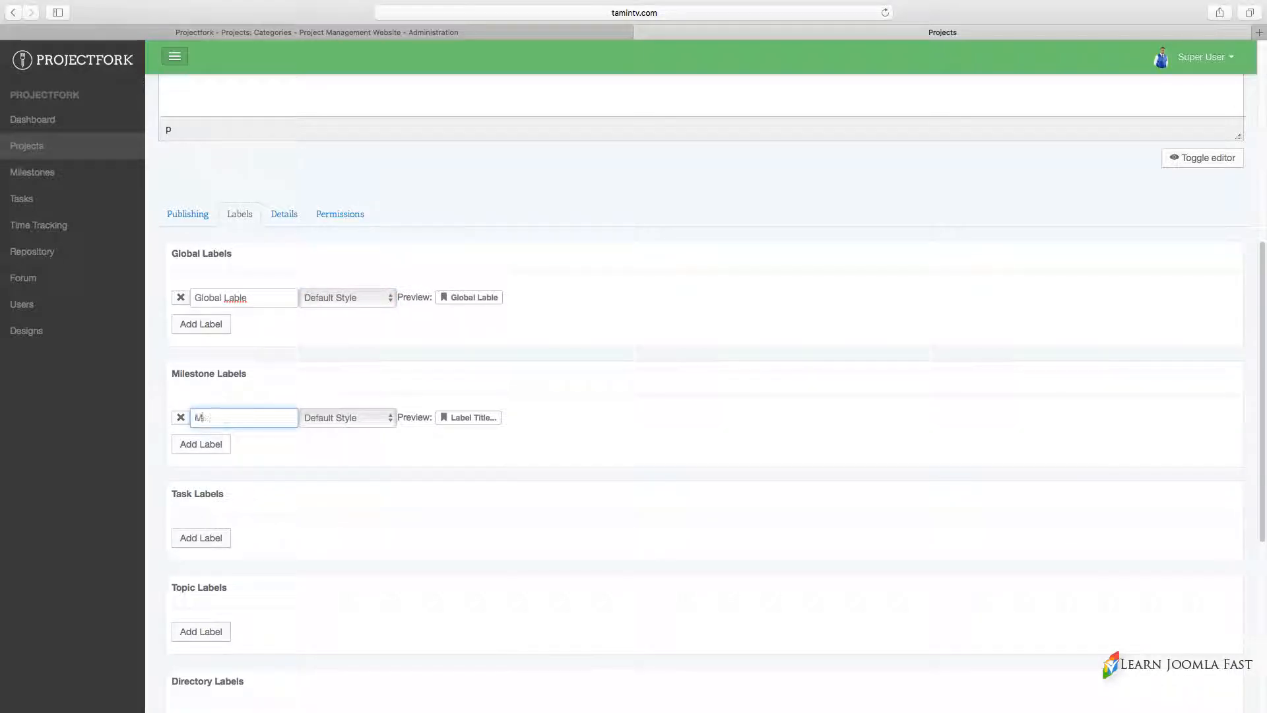
{"action": "type", "text": "ilestone Labels"}
{"action": "left_click", "coordinate": [184, 327]}
{"action": "left_click", "coordinate": [382, 418]}
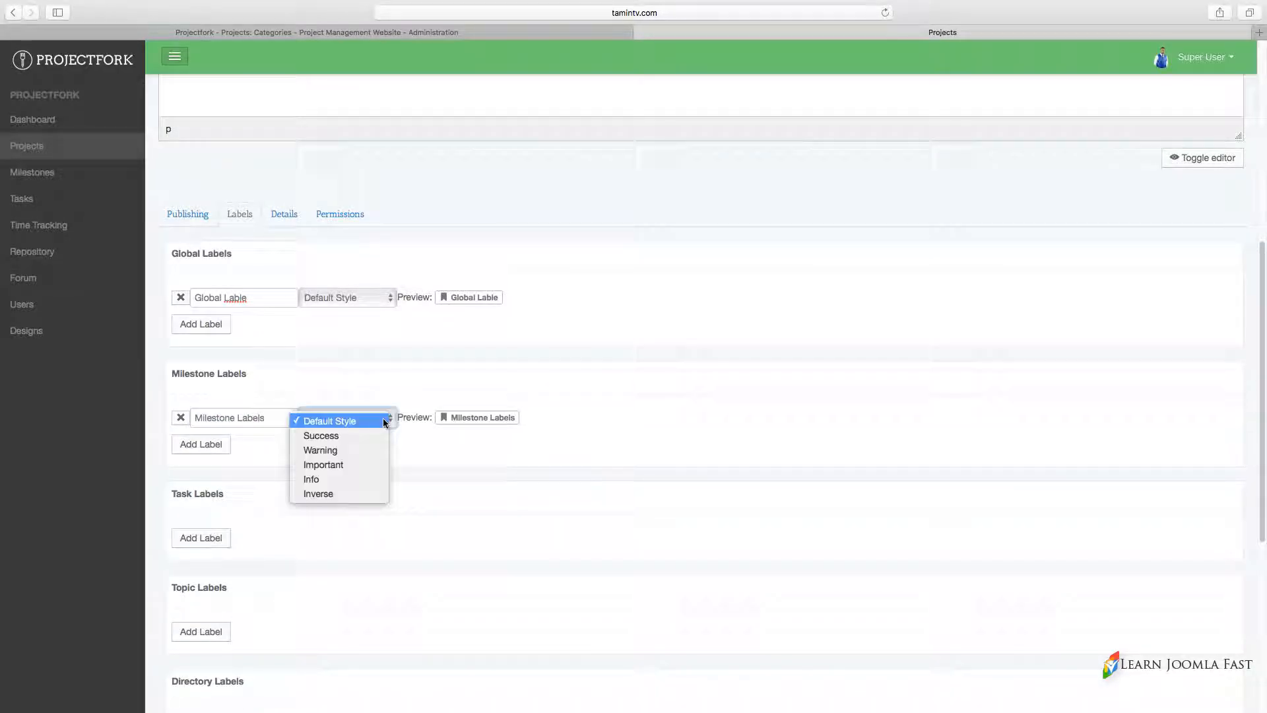
{"action": "left_click", "coordinate": [367, 437]}
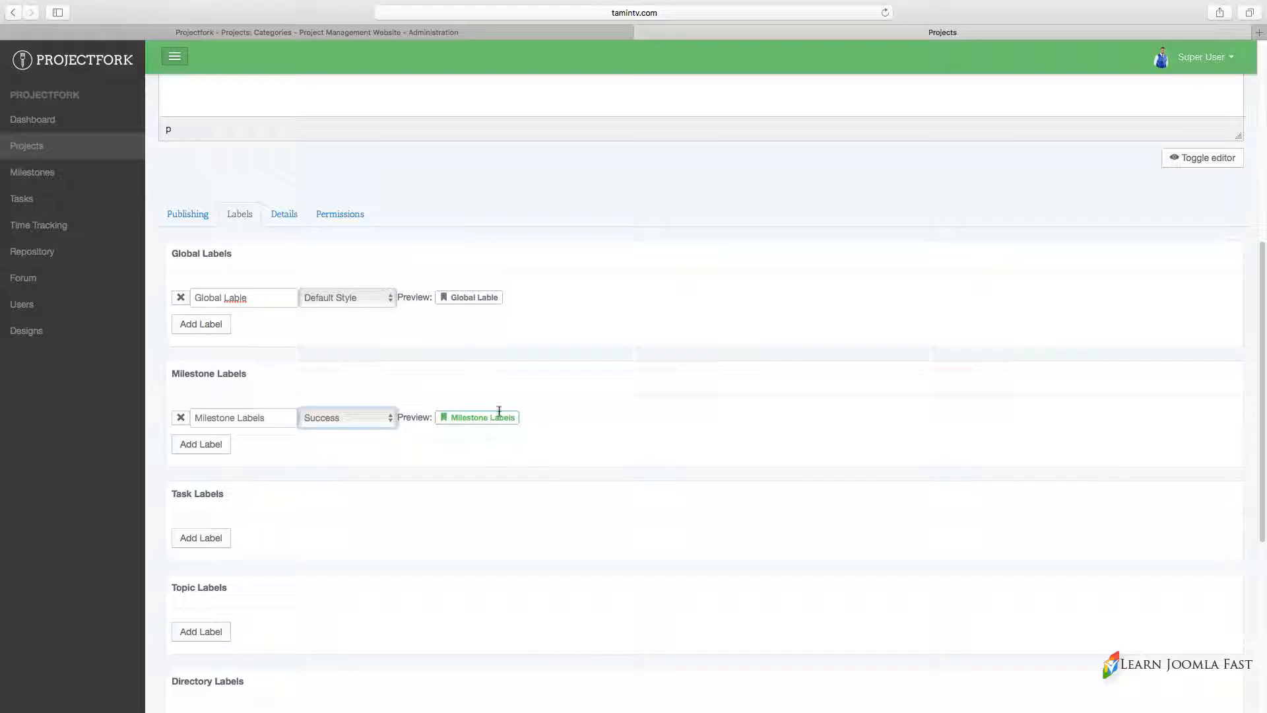
- Add a task label titled "Task Labels" with the Warning style
{"action": "scroll", "coordinate": [473, 429], "scroll_direction": "down", "scroll_amount": 3}
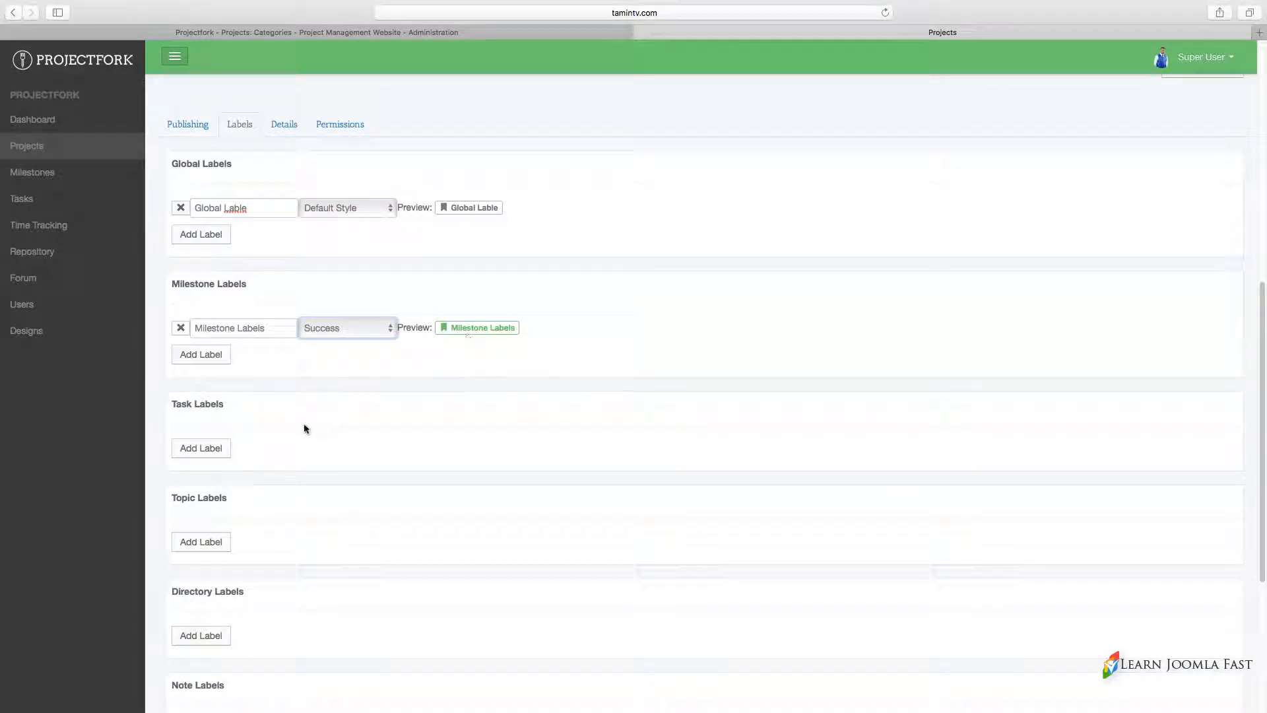
{"action": "left_click", "coordinate": [201, 448]}
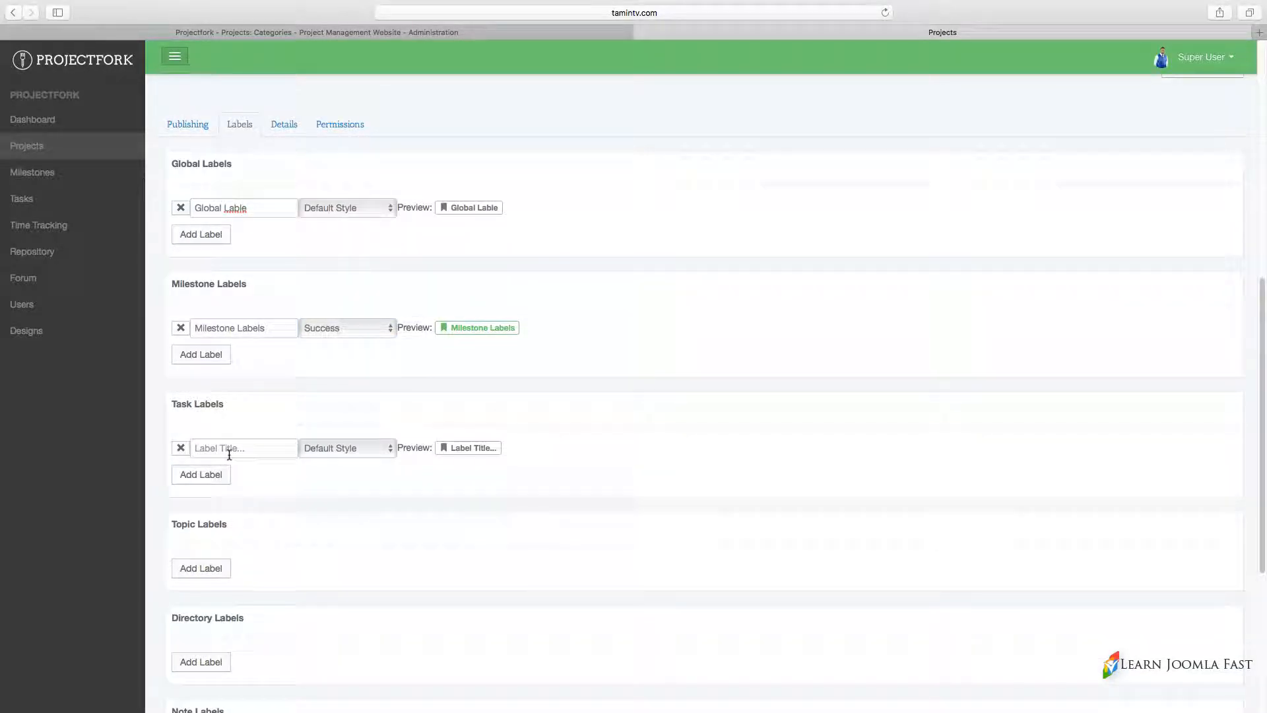
{"action": "left_click", "coordinate": [229, 454]}
{"action": "type", "text": "Task Lab"}
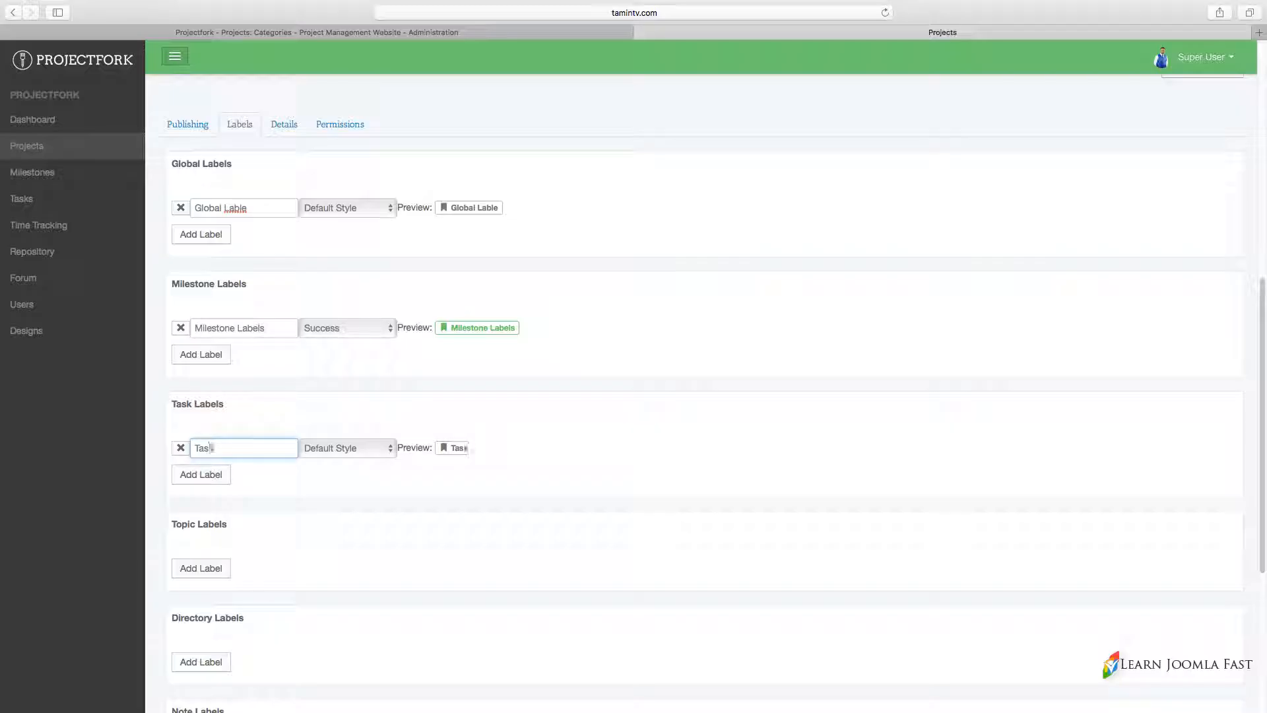
{"action": "type", "text": "els"}
{"action": "left_click", "coordinate": [339, 447]}
{"action": "left_click", "coordinate": [330, 480]}
- Add a topic label titled "Topic Lables" with the Important style
{"action": "scroll", "coordinate": [290, 533], "scroll_direction": "down", "scroll_amount": 3}
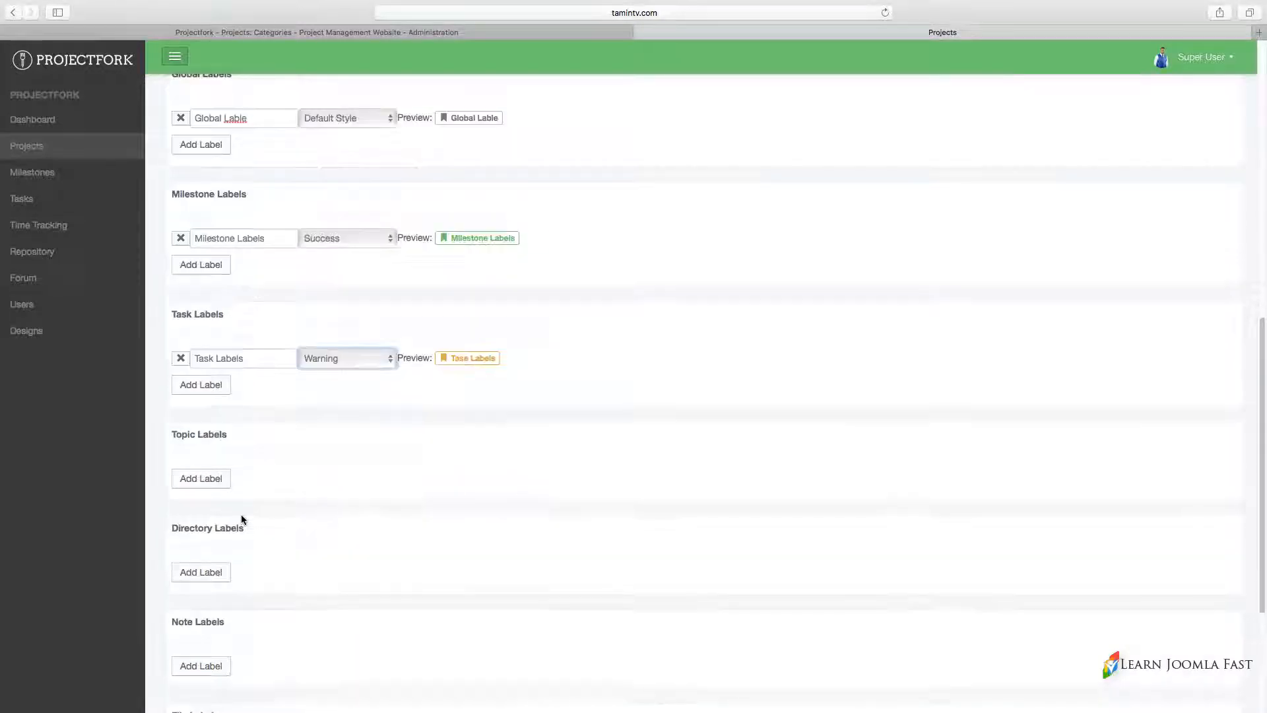
{"action": "left_click", "coordinate": [215, 479]}
{"action": "left_click", "coordinate": [224, 478]}
{"action": "type", "text": "Topic"}
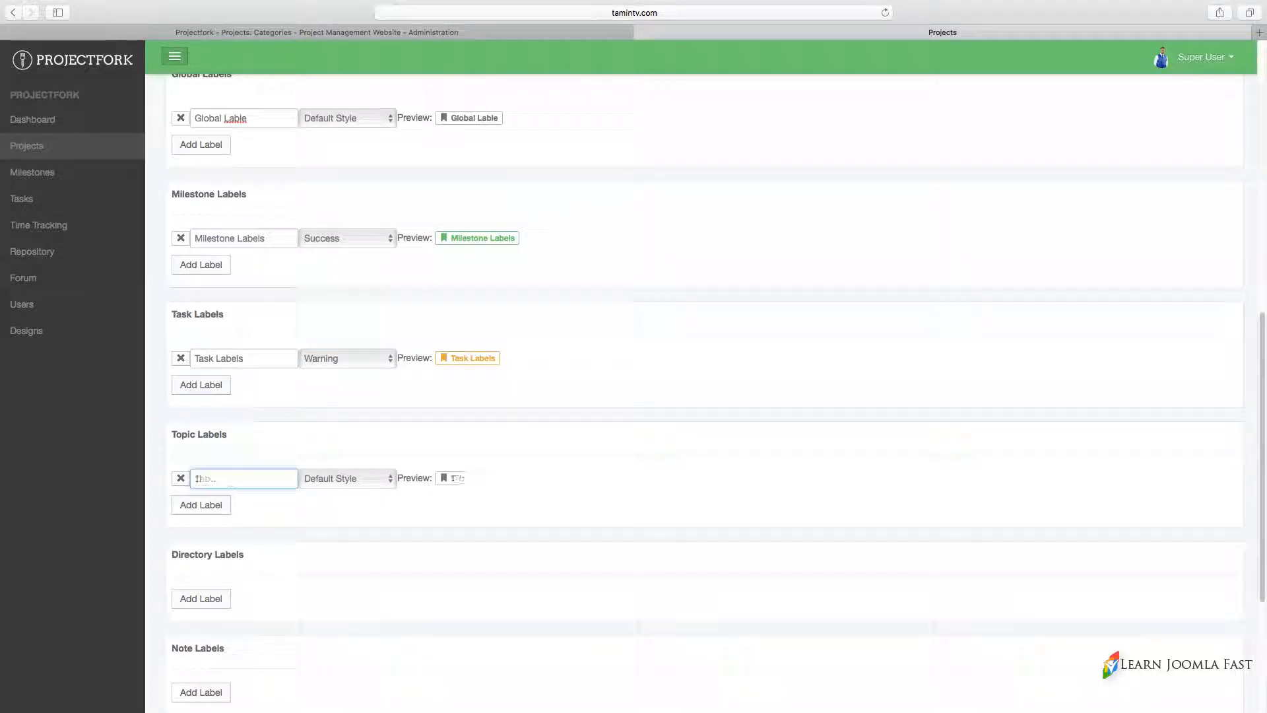
{"action": "type", "text": " Lables"}
{"action": "left_click", "coordinate": [321, 480]}
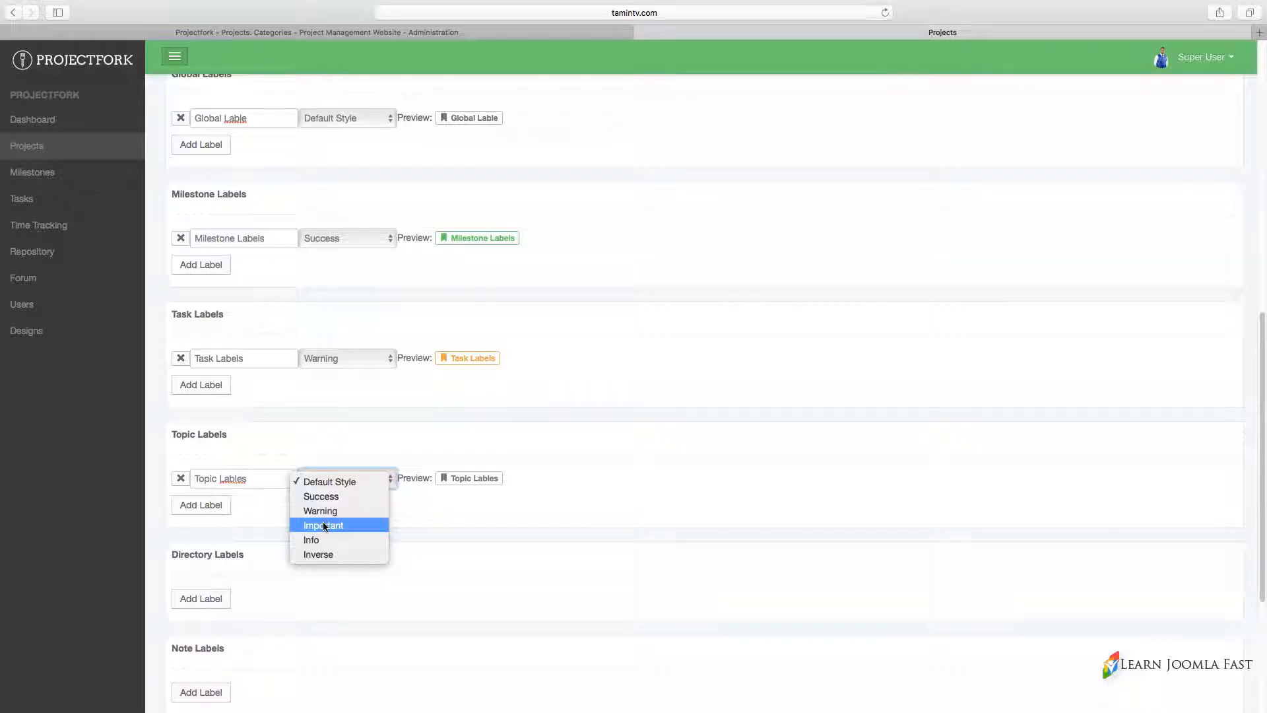
{"action": "left_click", "coordinate": [323, 525]}
- Add a directory label titled "Directory Labels" with the Info style
{"action": "scroll", "coordinate": [270, 532], "scroll_direction": "down", "scroll_amount": 2}
{"action": "left_click", "coordinate": [212, 545]}
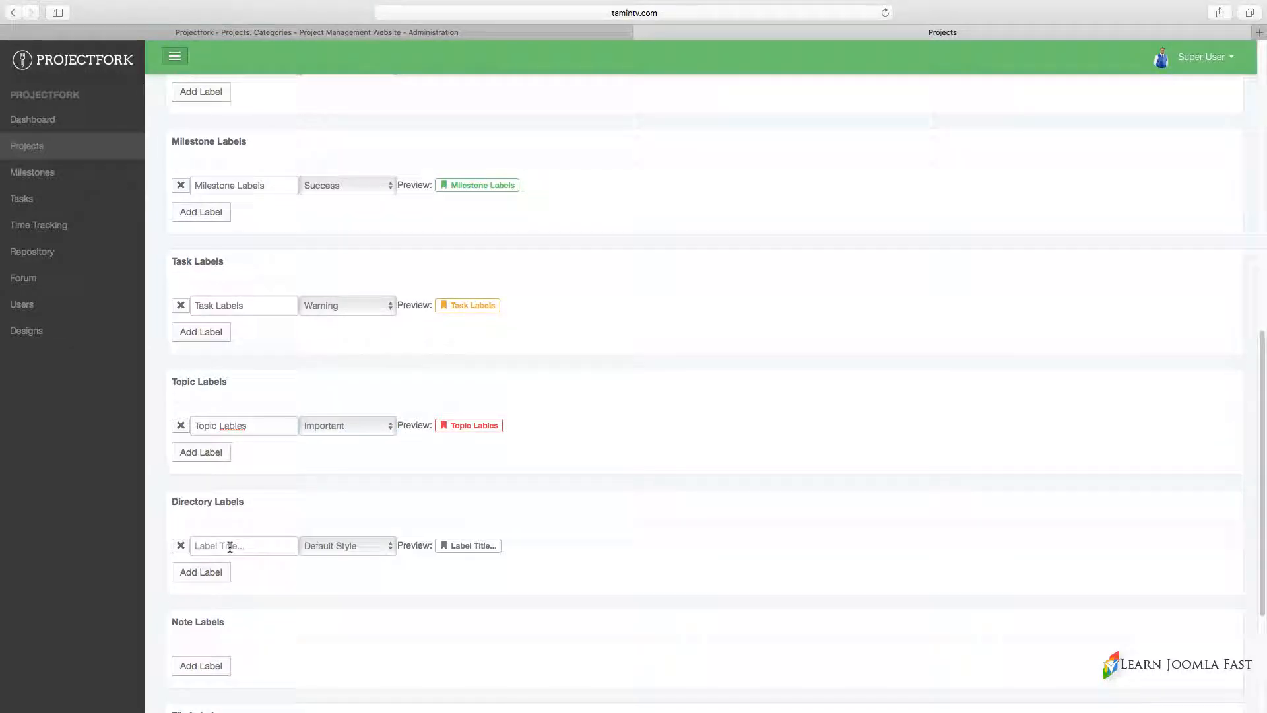
{"action": "left_click", "coordinate": [230, 546]}
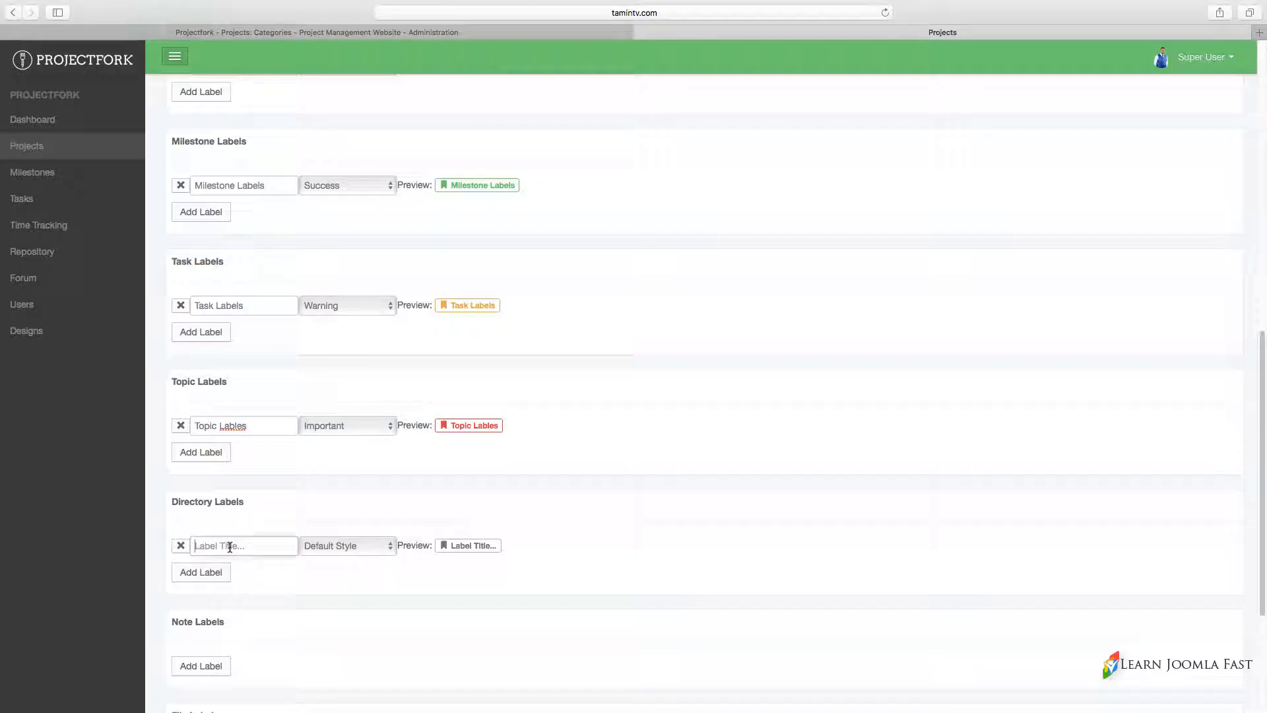
{"action": "type", "text": "Dirc"}
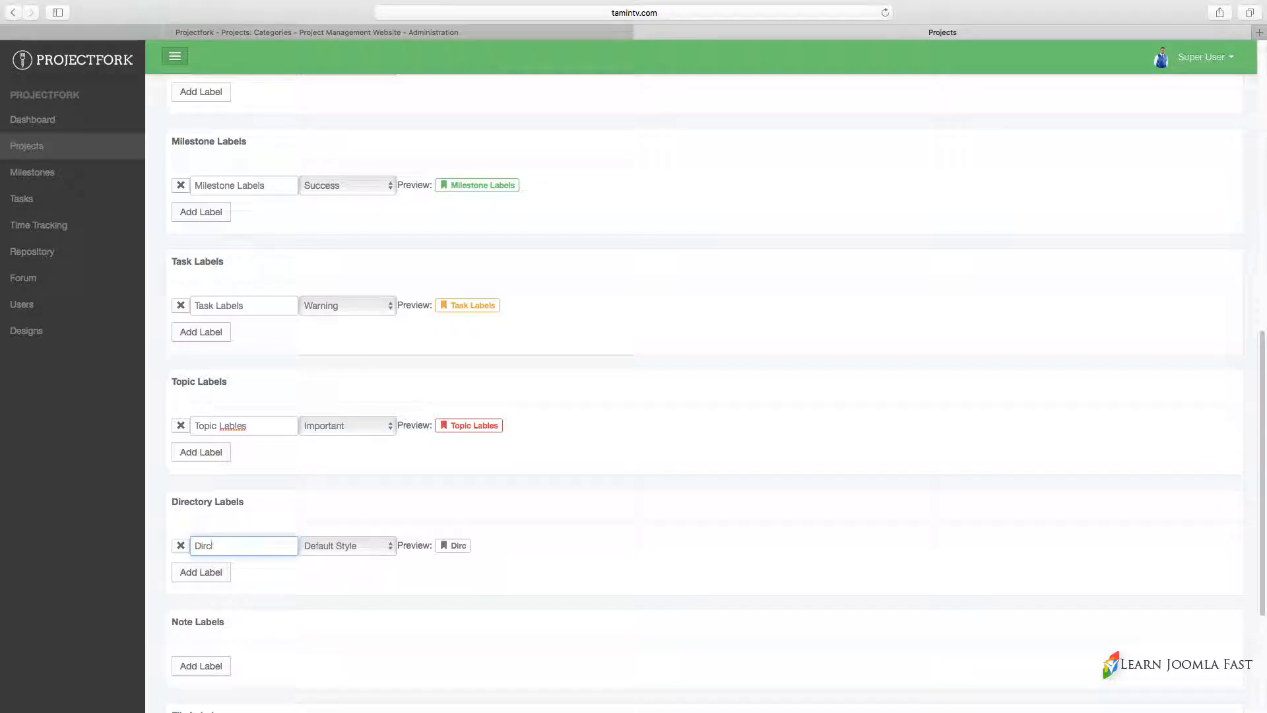
{"action": "key", "text": "BackSpace"}
{"action": "type", "text": "ectorhy"}
{"action": "key", "text": "BackSpace"}
{"action": "key", "text": "BackSpace"}
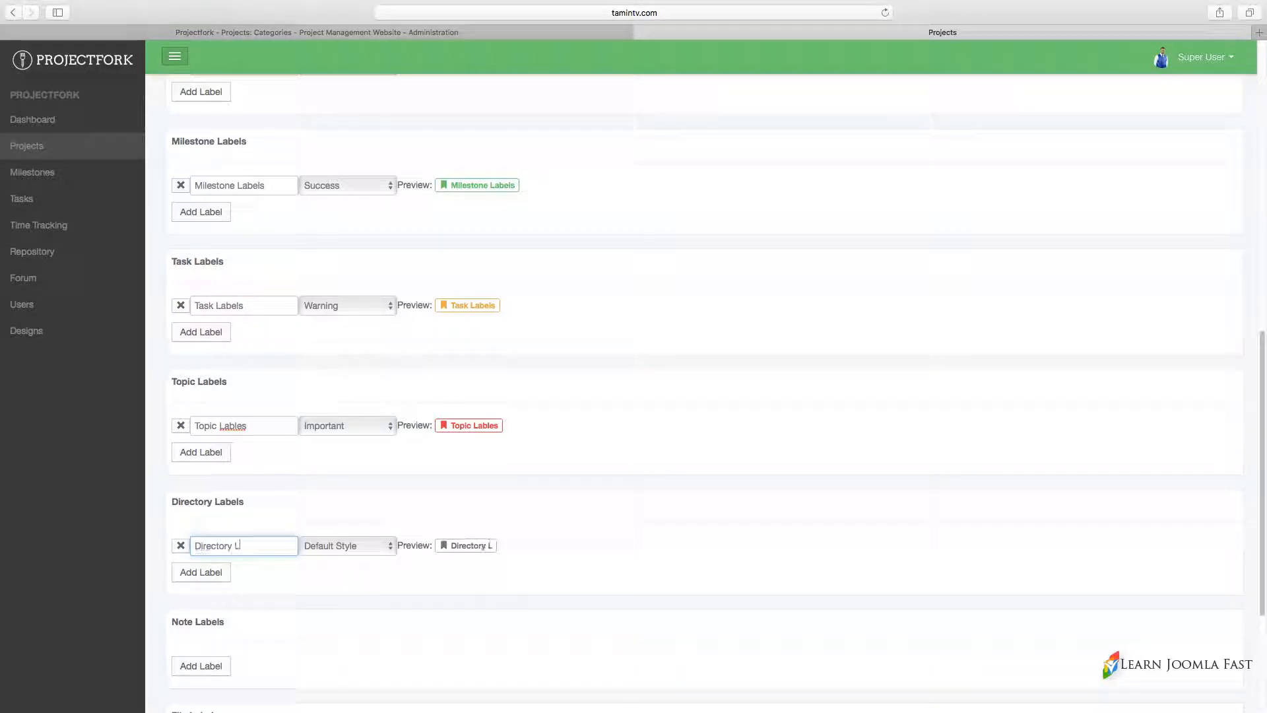
{"action": "type", "text": "y Lable"}
{"action": "key", "text": "BackSpace"}
{"action": "key", "text": "BackSpace"}
{"action": "type", "text": "els"}
{"action": "left_click", "coordinate": [317, 548]}
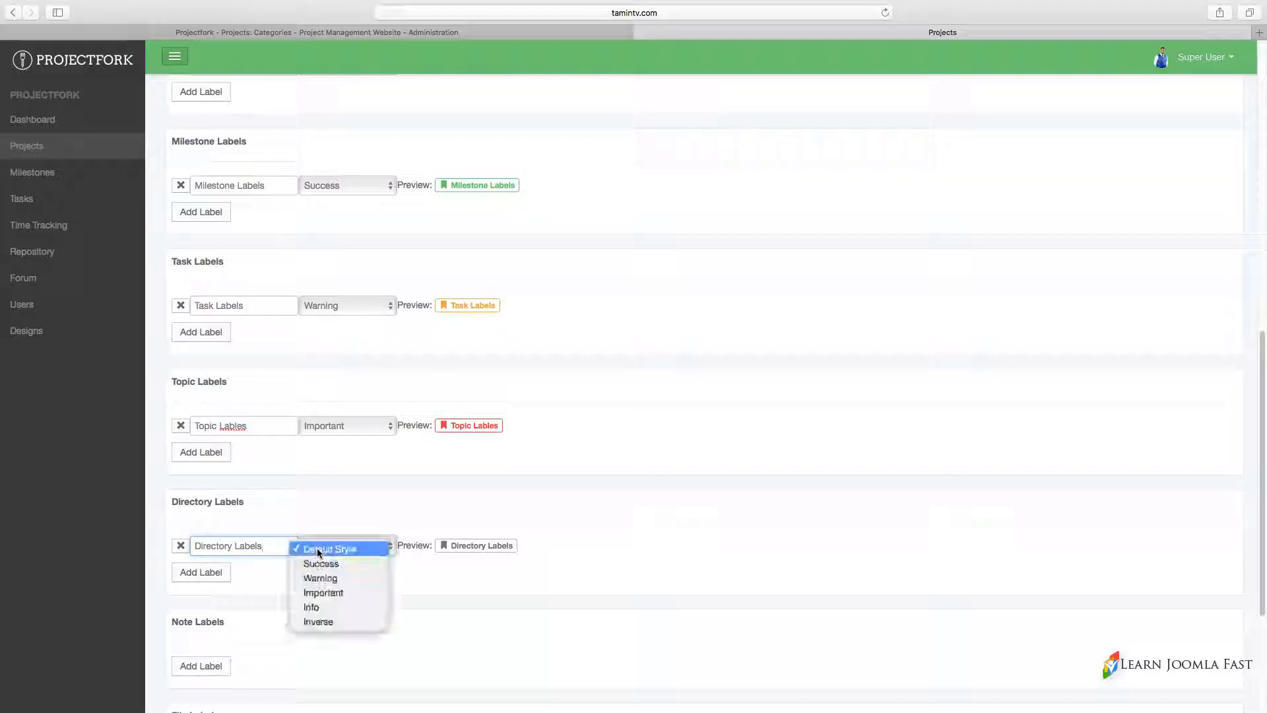
{"action": "left_click", "coordinate": [328, 606]}
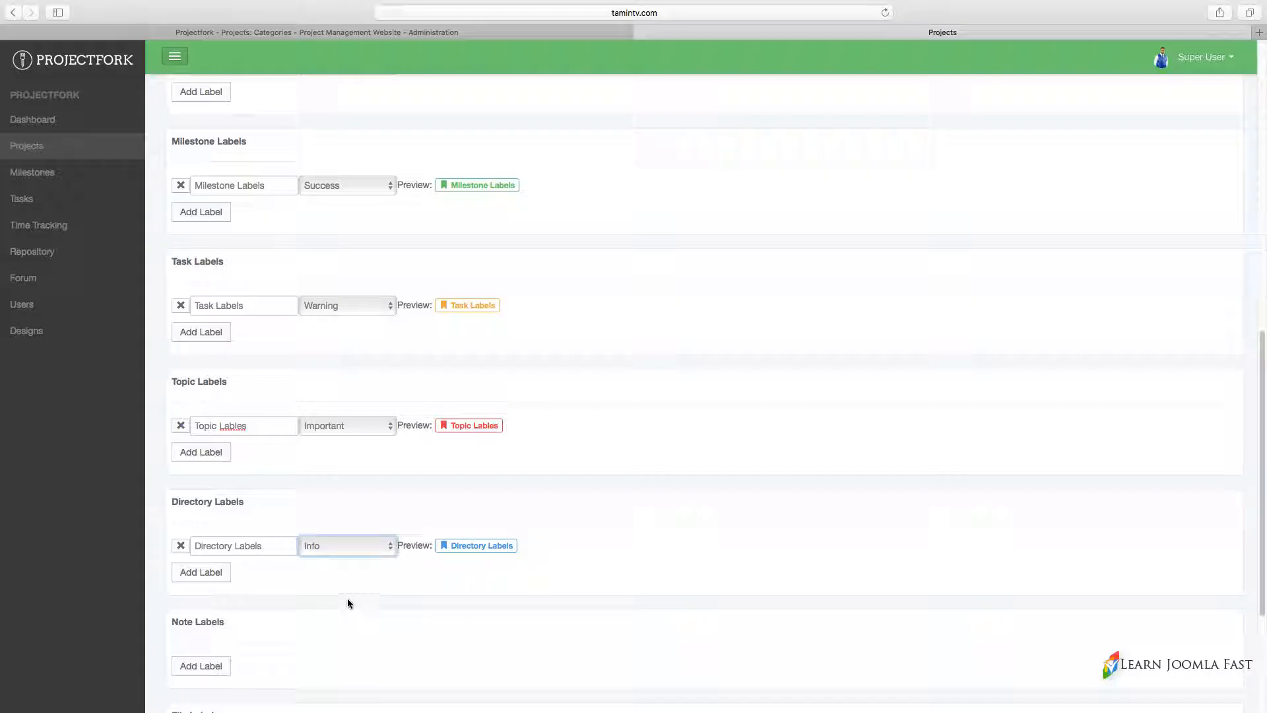
- Add a note label titled "Note Labels" with the Inverse style
{"action": "scroll", "coordinate": [348, 602], "scroll_direction": "down", "scroll_amount": 3}
{"action": "left_click", "coordinate": [217, 524]}
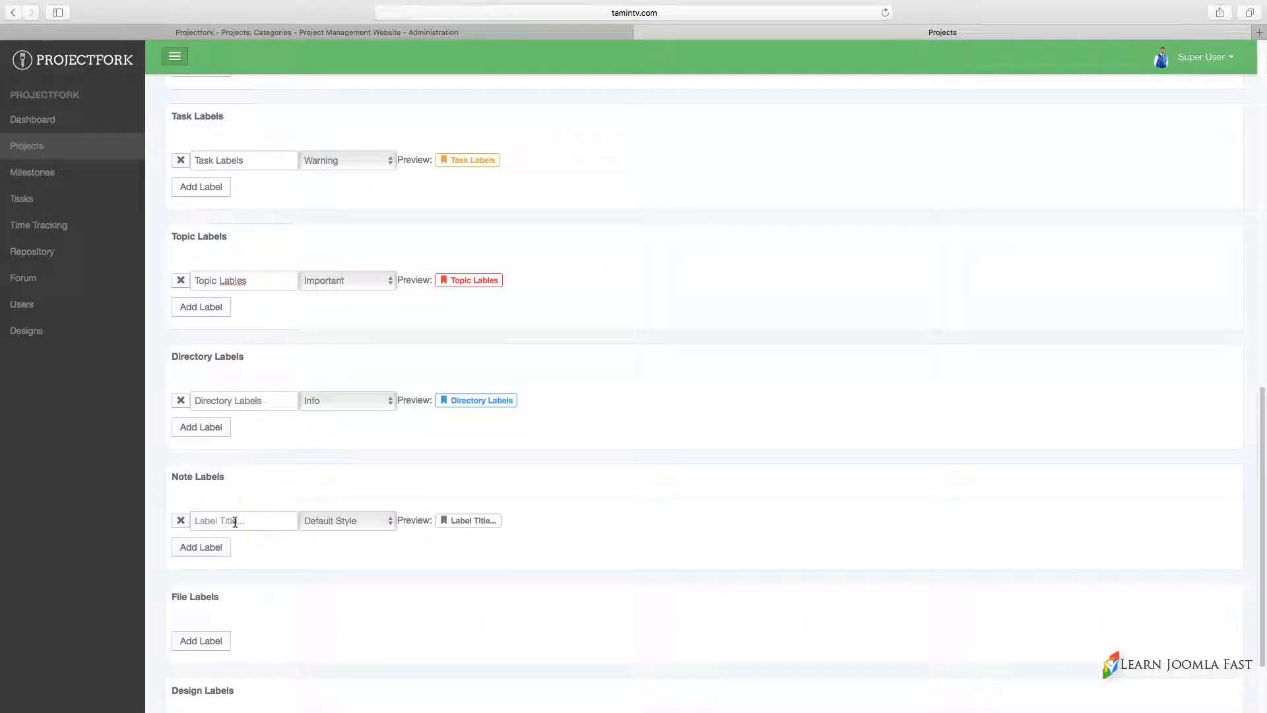
{"action": "left_click", "coordinate": [232, 521]}
{"action": "type", "text": "Note L"}
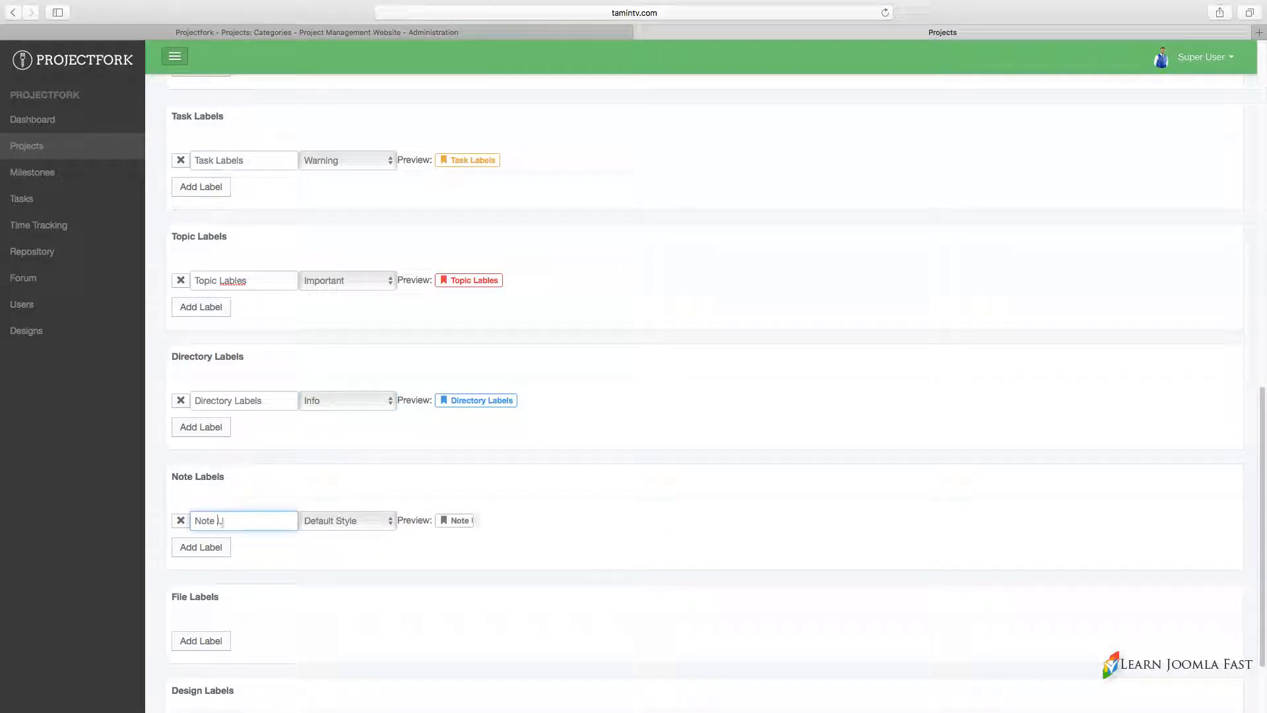
{"action": "type", "text": "abels"}
{"action": "left_click", "coordinate": [329, 523]}
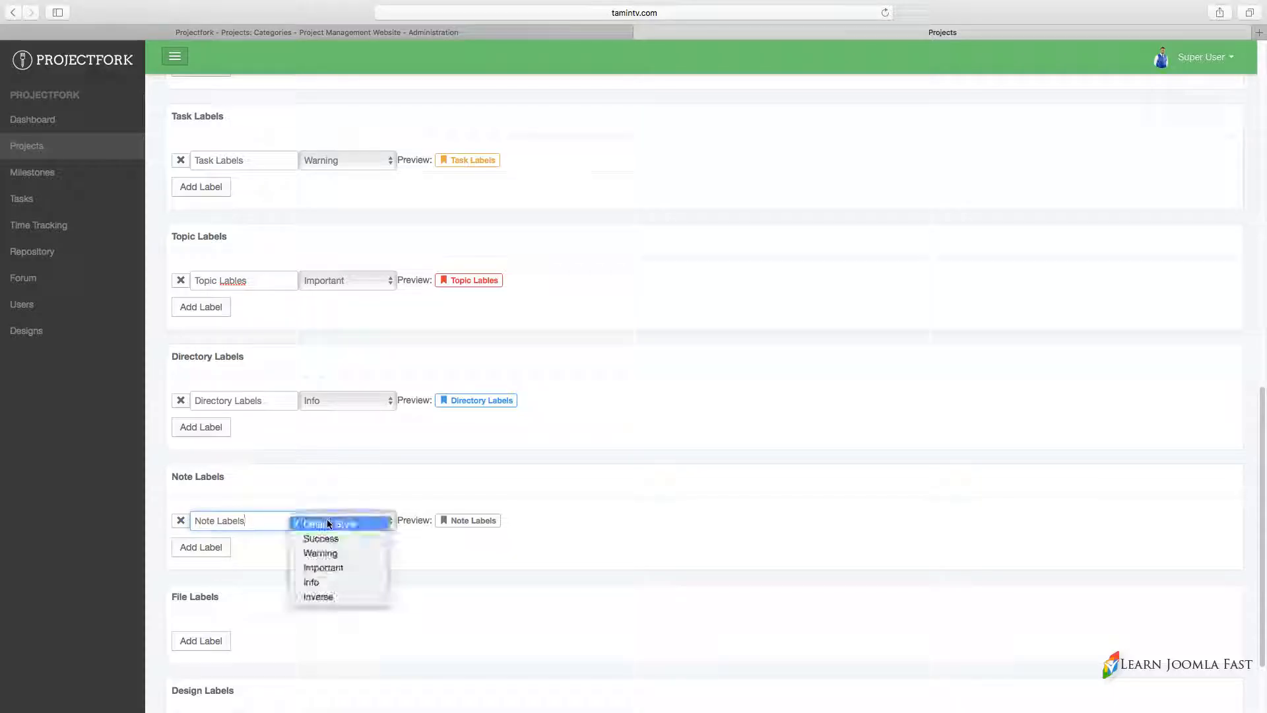
{"action": "left_click", "coordinate": [334, 594]}
- Add a file label titled "File Labels" with the Success style
{"action": "scroll", "coordinate": [335, 592], "scroll_direction": "down", "scroll_amount": 2}
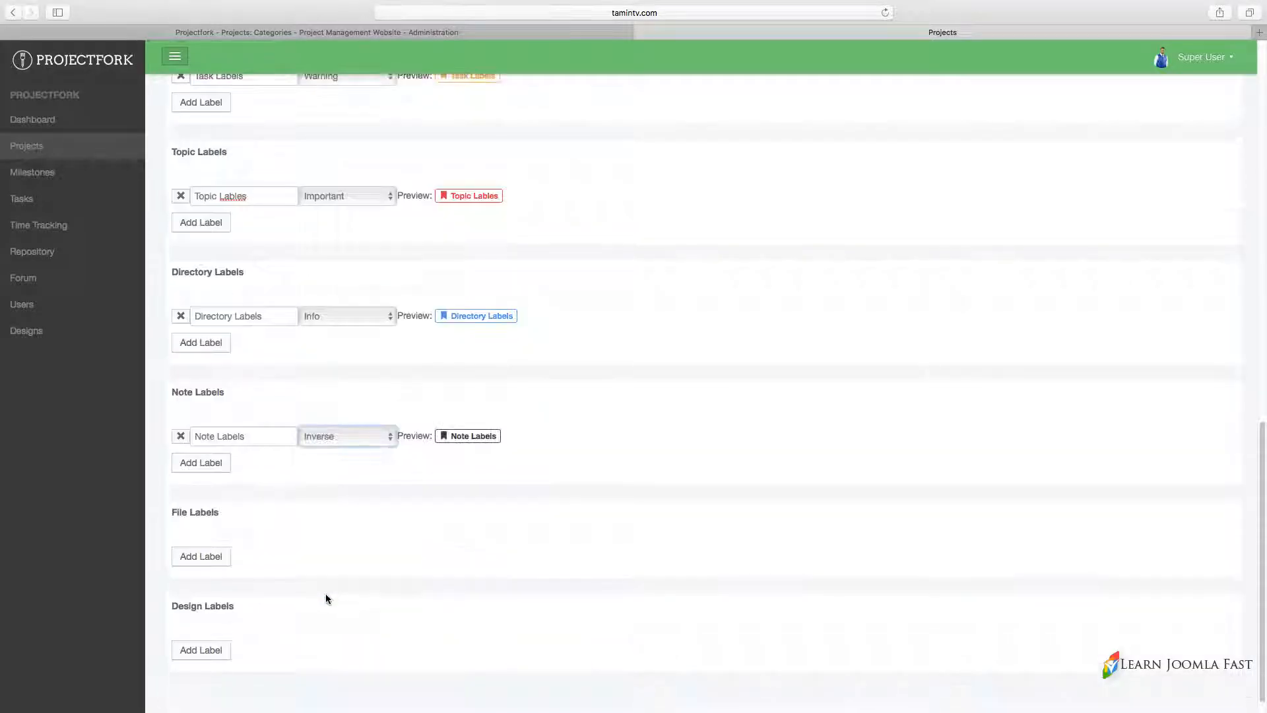
{"action": "left_click", "coordinate": [225, 557]}
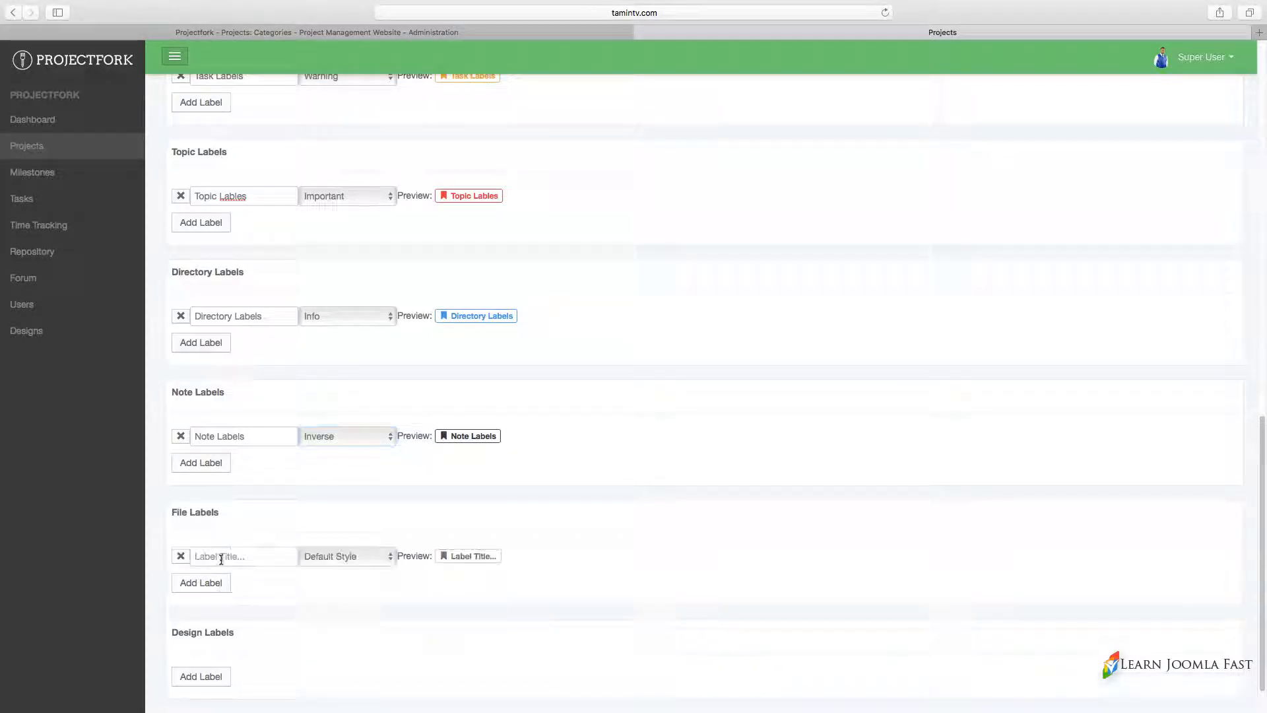
{"action": "left_click", "coordinate": [285, 555]}
{"action": "type", "text": "File"}
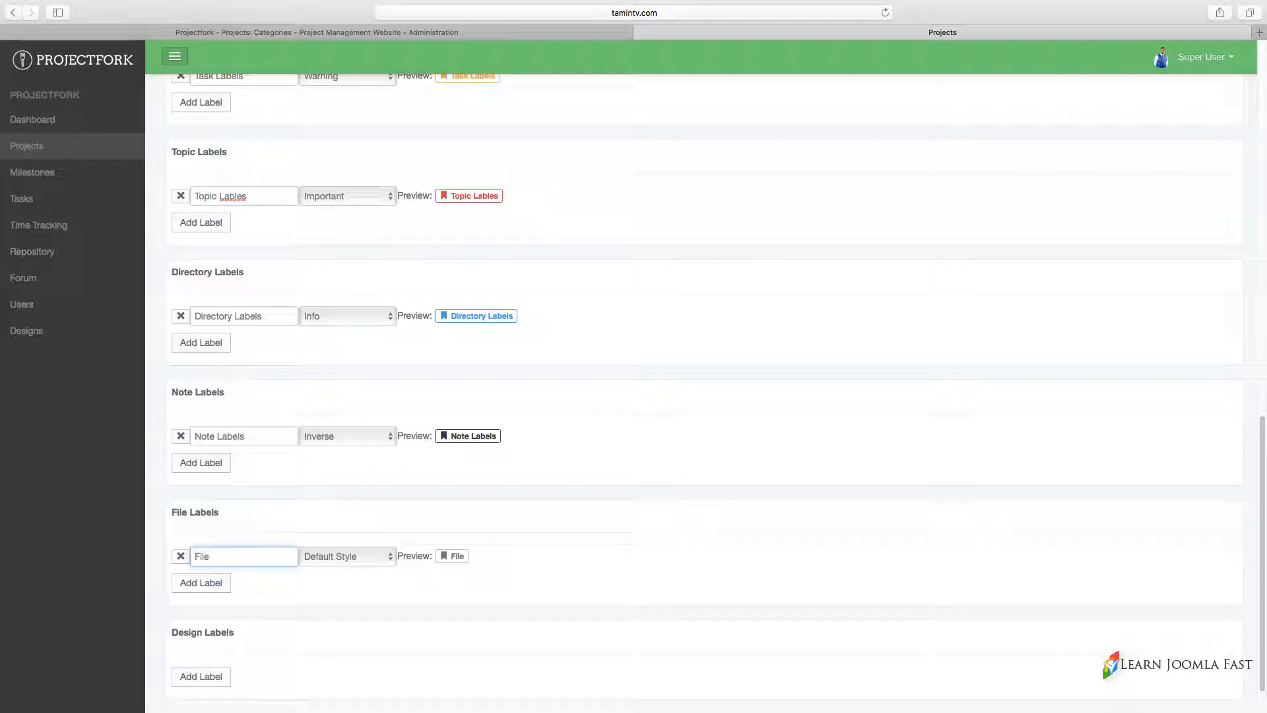
{"action": "type", "text": " Labels"}
{"action": "left_click", "coordinate": [362, 557]}
{"action": "left_click", "coordinate": [353, 574]}
- Add a design label titled "Design Labels" with the Warning style
{"action": "scroll", "coordinate": [361, 587], "scroll_direction": "down", "scroll_amount": 2}
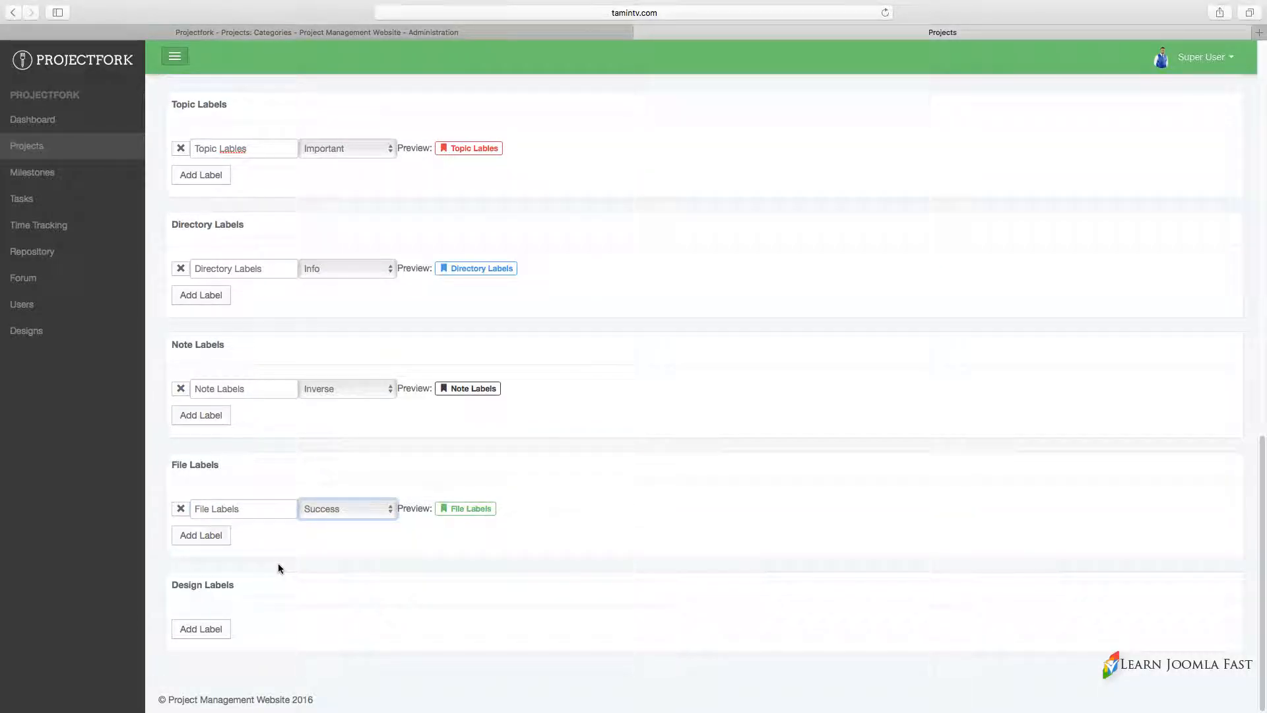
{"action": "left_click", "coordinate": [215, 630]}
{"action": "left_click", "coordinate": [262, 628]}
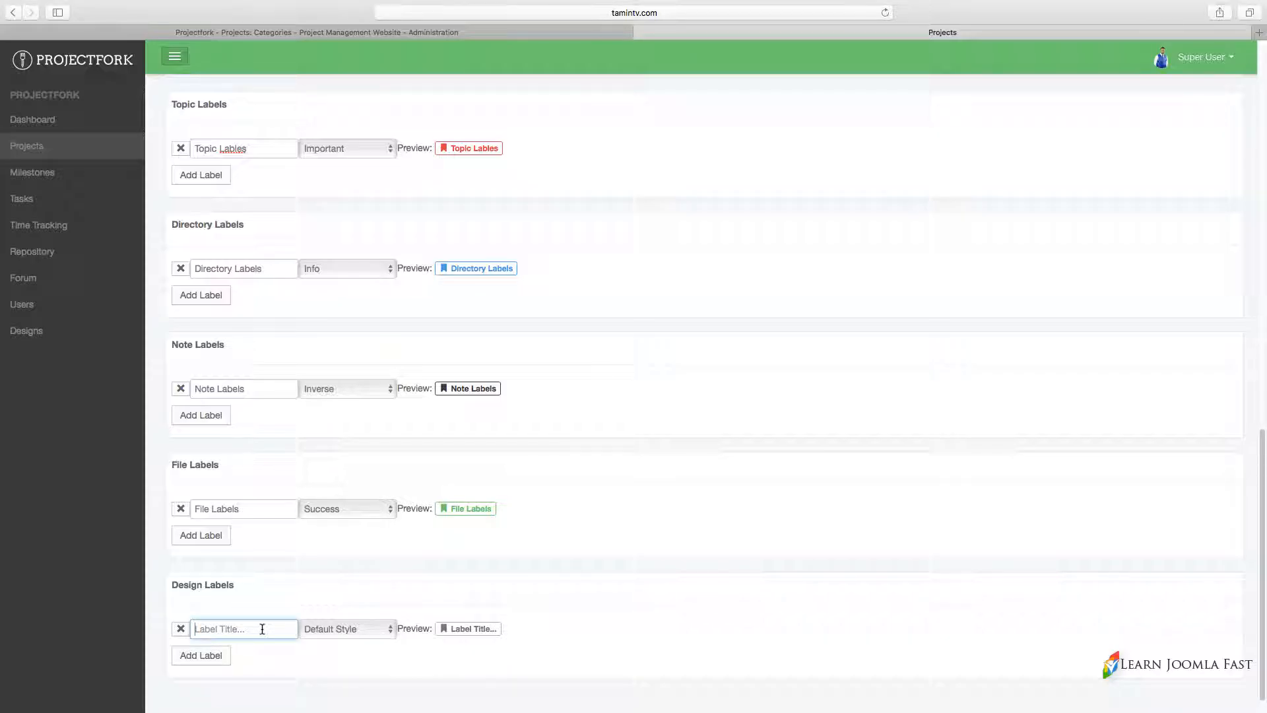
{"action": "type", "text": "Design Labels"}
{"action": "left_click", "coordinate": [338, 634]}
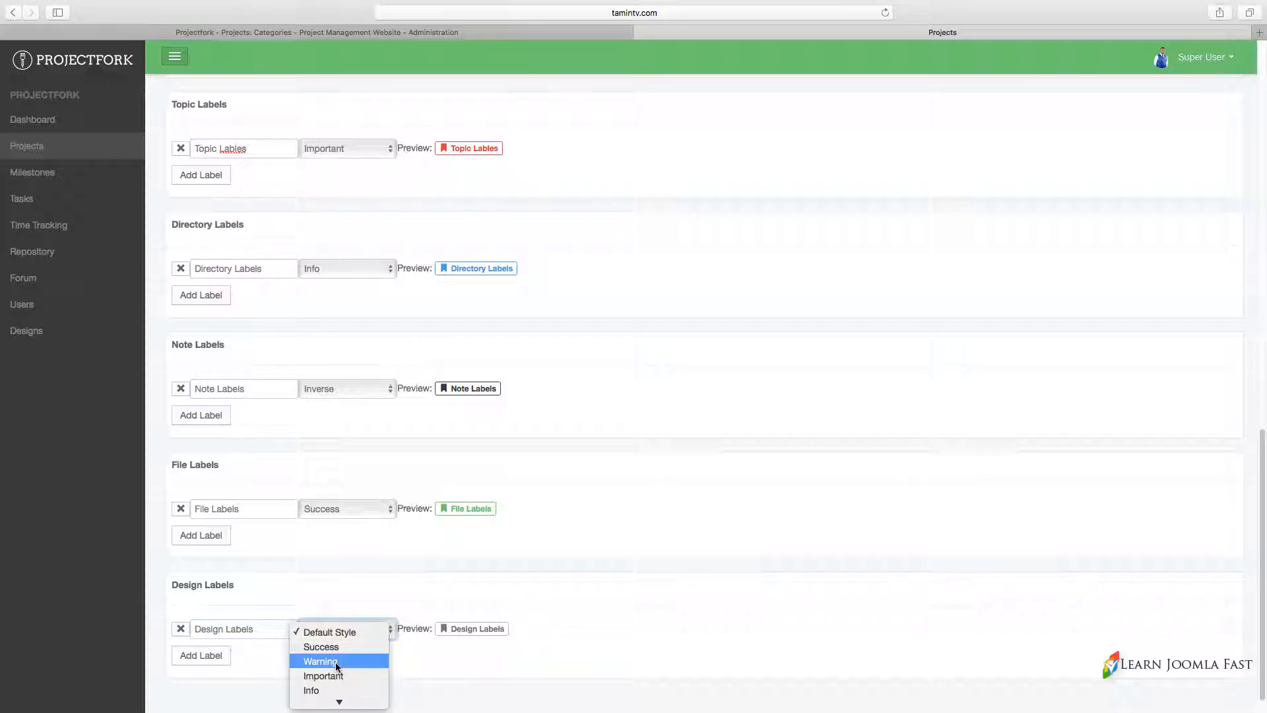
{"action": "left_click", "coordinate": [335, 661]}
- Correct the spelling of the global label's title to "Global Label"
{"action": "scroll", "coordinate": [752, 487], "scroll_direction": "up", "scroll_amount": 7}
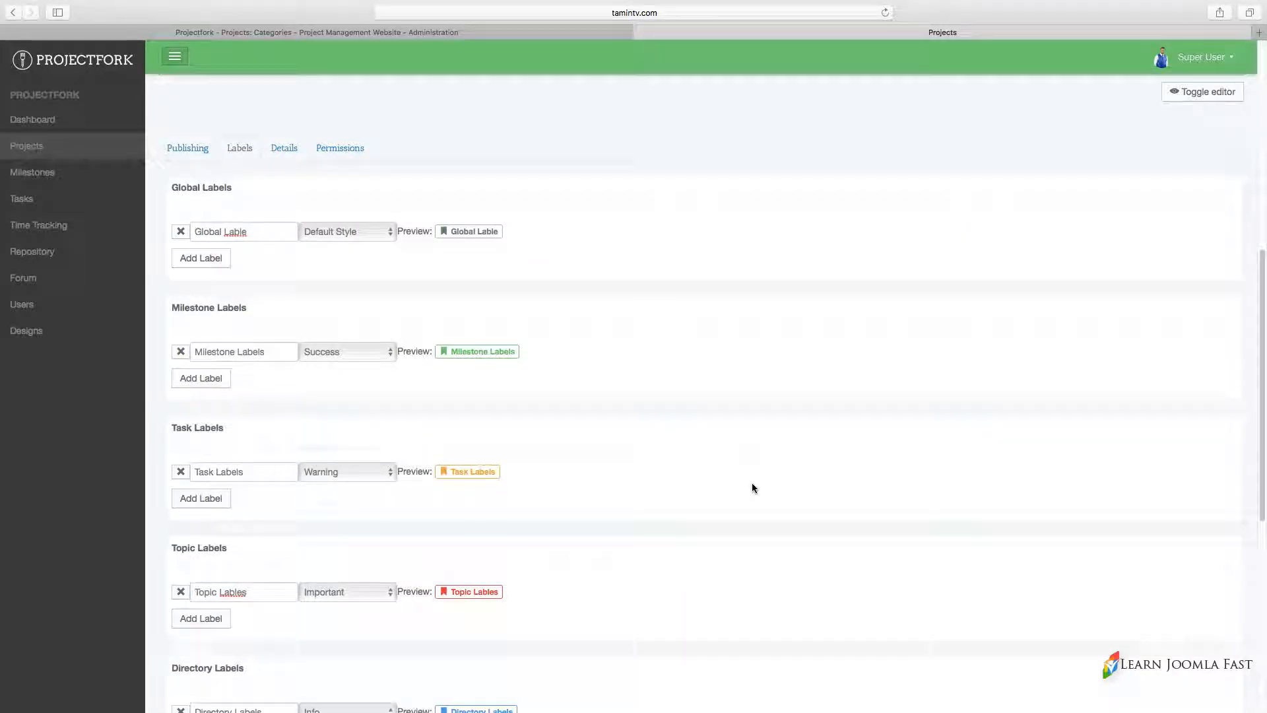
{"action": "scroll", "coordinate": [754, 488], "scroll_direction": "up", "scroll_amount": 2}
{"action": "scroll", "coordinate": [616, 440], "scroll_direction": "up", "scroll_amount": 2}
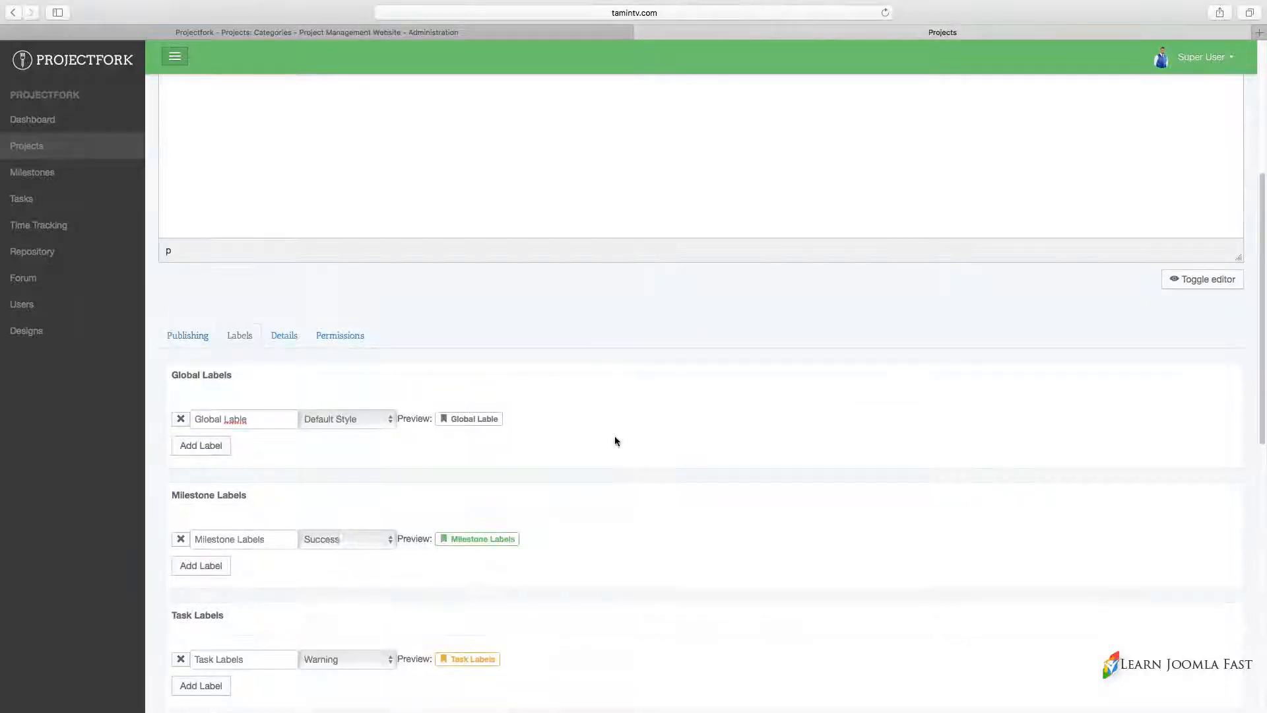
{"action": "left_click", "coordinate": [261, 420]}
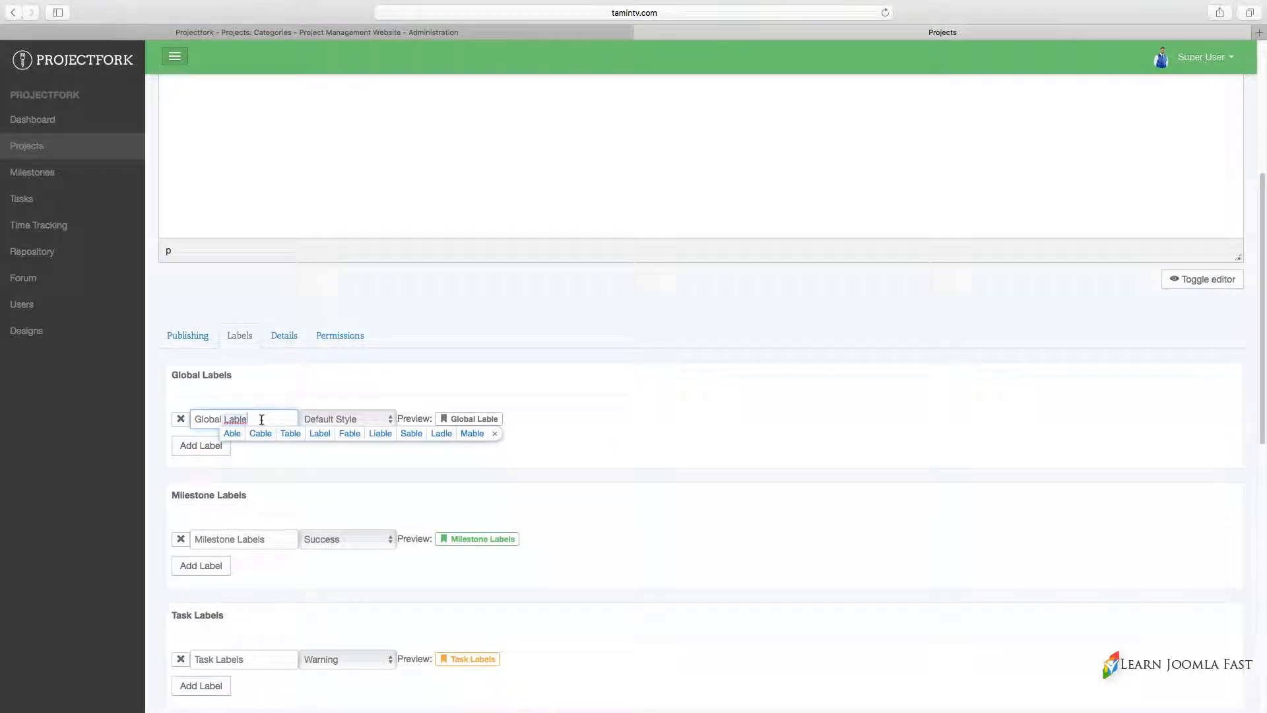
{"action": "key", "text": "BackSpace"}
{"action": "key", "text": "BackSpace"}
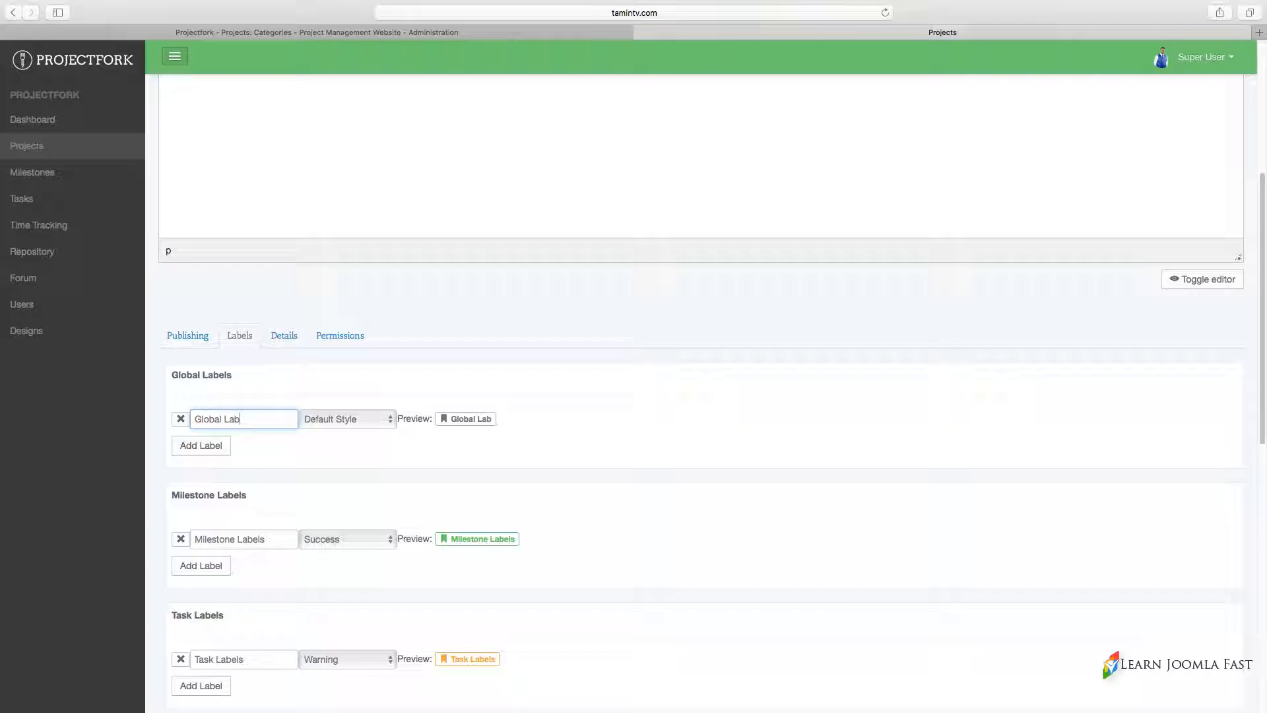
{"action": "type", "text": "el"}
- Enter "Project Managent Website" as the website in the project's details
{"action": "left_click", "coordinate": [283, 336]}
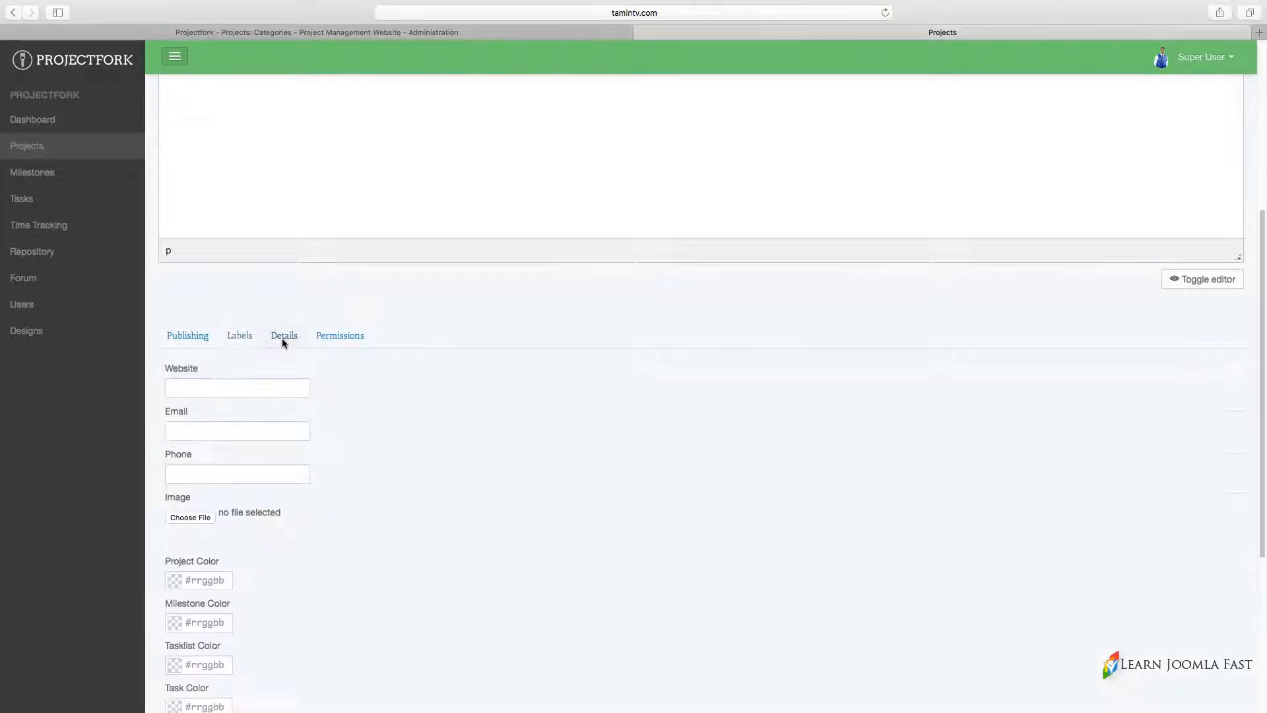
{"action": "left_click", "coordinate": [294, 386]}
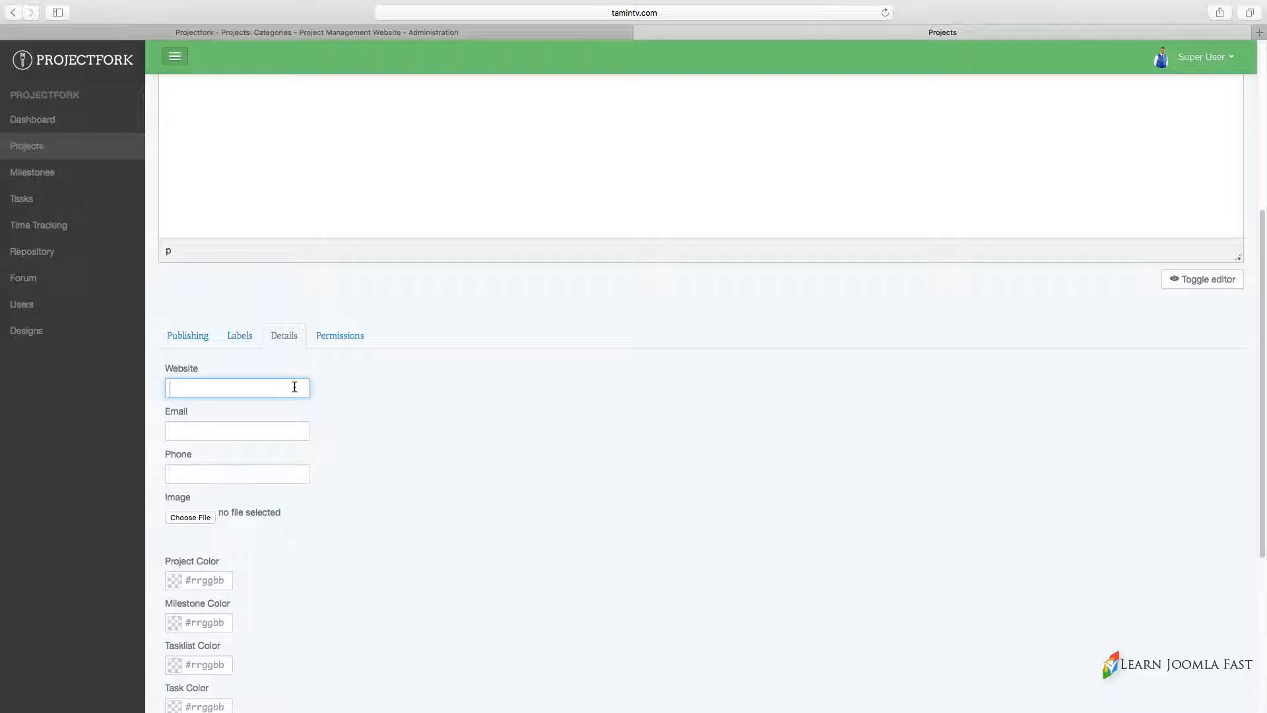
{"action": "type", "text": "Project Managent Website"}
- Fill in the contact e-mail address in the project's details and go on to the phone field
{"action": "key", "text": "Tab"}
{"action": "type", "text": "http"}
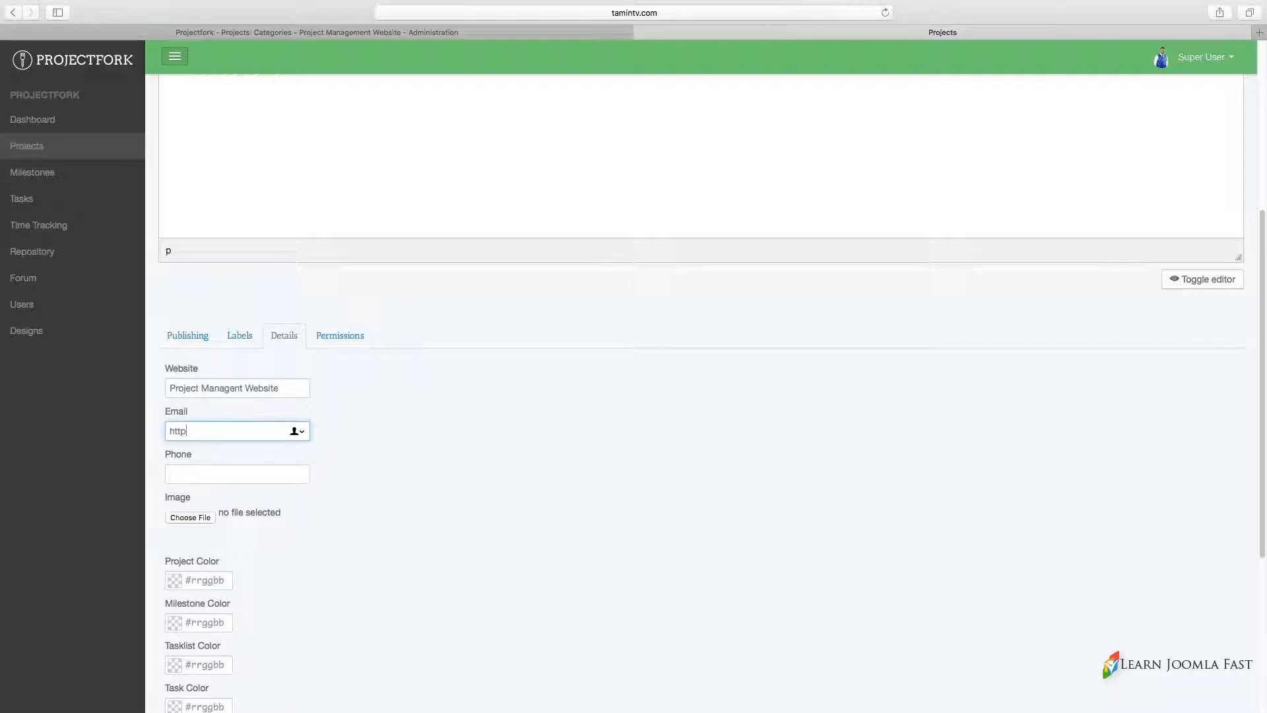
{"action": "key", "text": "BackSpace"}
{"action": "key", "text": "BackSpace"}
{"action": "key", "text": "BackSpace"}
{"action": "key", "text": "BackSpace"}
{"action": "key", "text": "BackSpace"}
{"action": "key", "text": "BackSpace"}
{"action": "type", "text": "e"}
{"action": "left_click", "coordinate": [261, 469]}
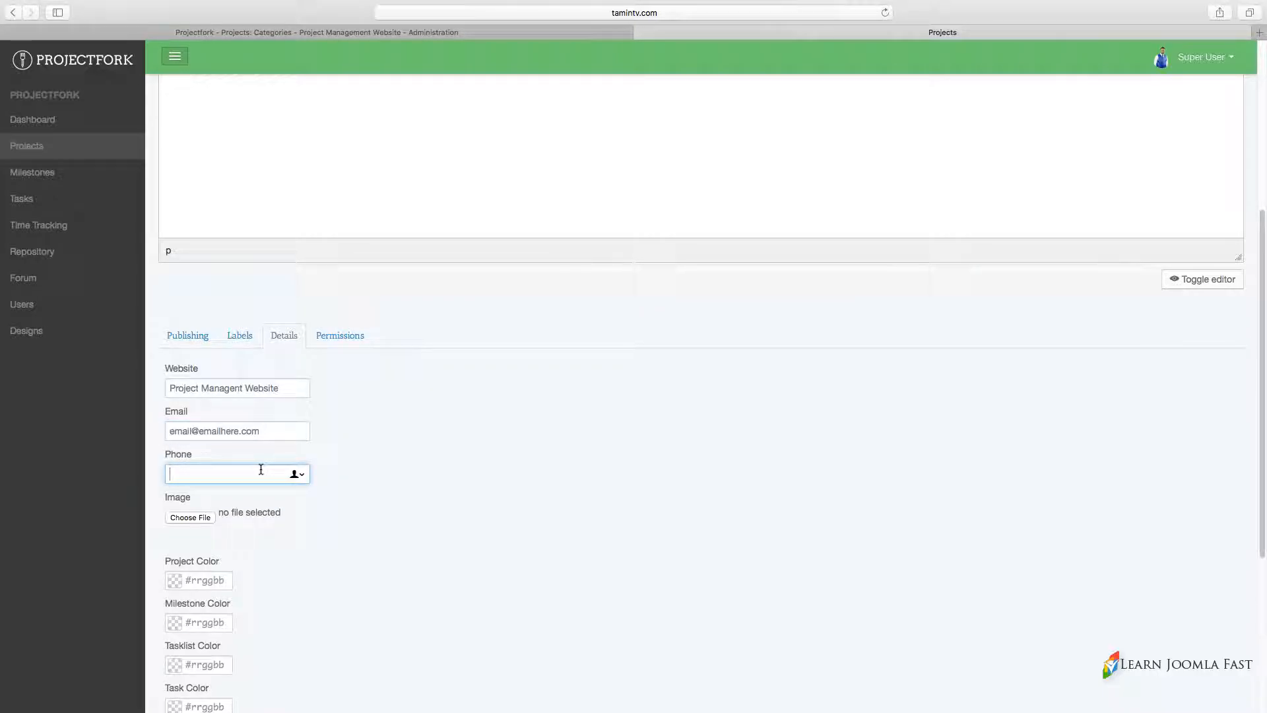
- Fill in the contact phone number in the project's details
{"action": "key", "text": "super+v"}
{"action": "scroll", "coordinate": [554, 565], "scroll_direction": "down", "scroll_amount": 3}
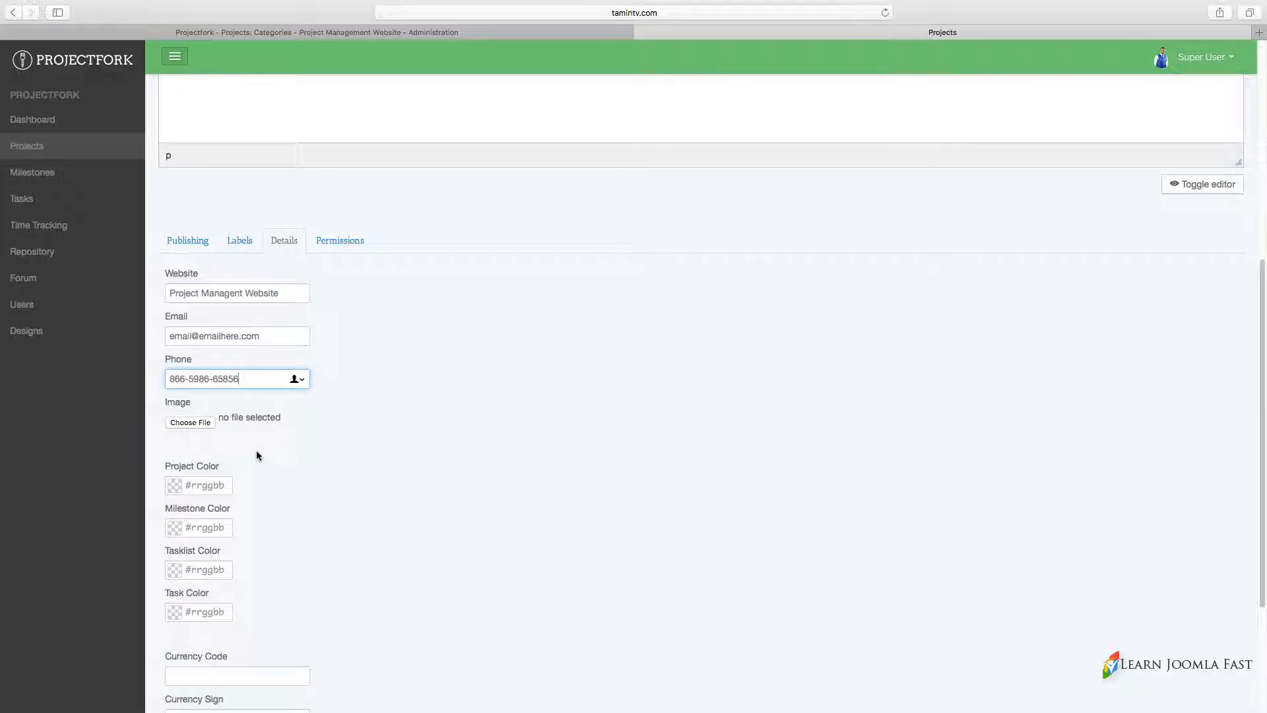
{"action": "scroll", "coordinate": [257, 455], "scroll_direction": "down", "scroll_amount": 3}
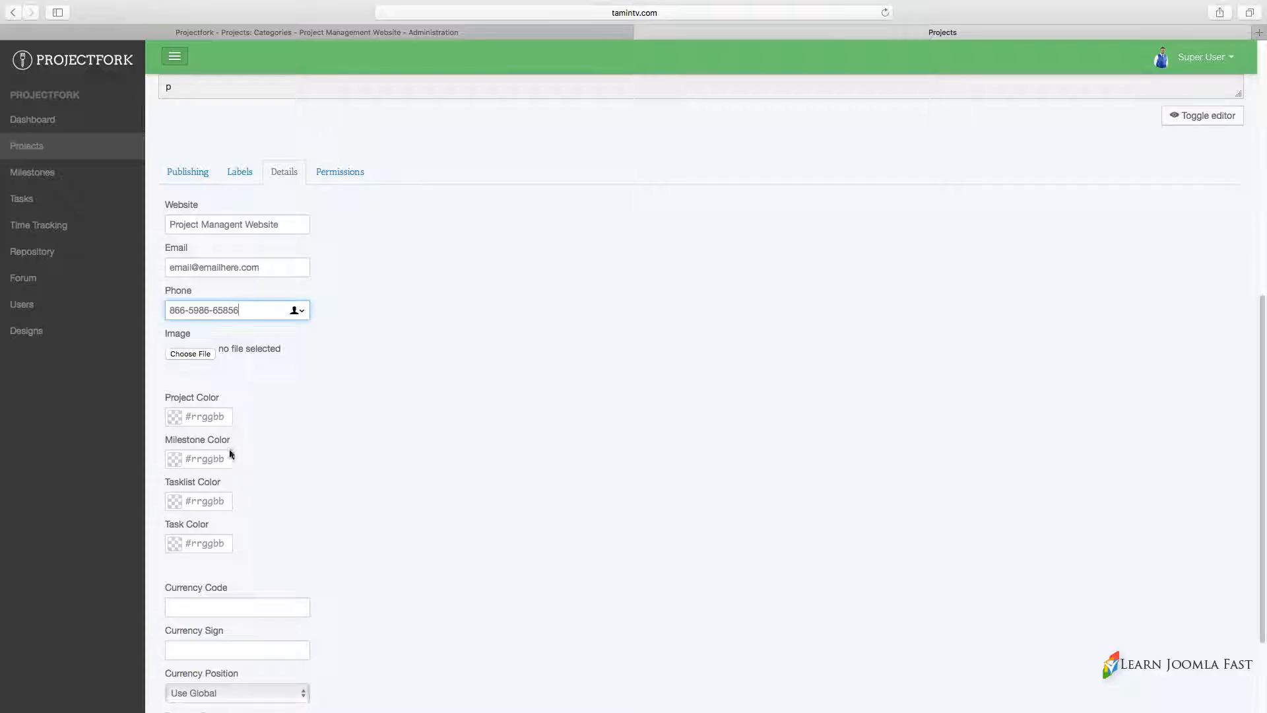
- Set the project color to blue #085e8f and the milestone color to dark green #074205
{"action": "left_click", "coordinate": [215, 417]}
{"action": "left_click", "coordinate": [343, 412]}
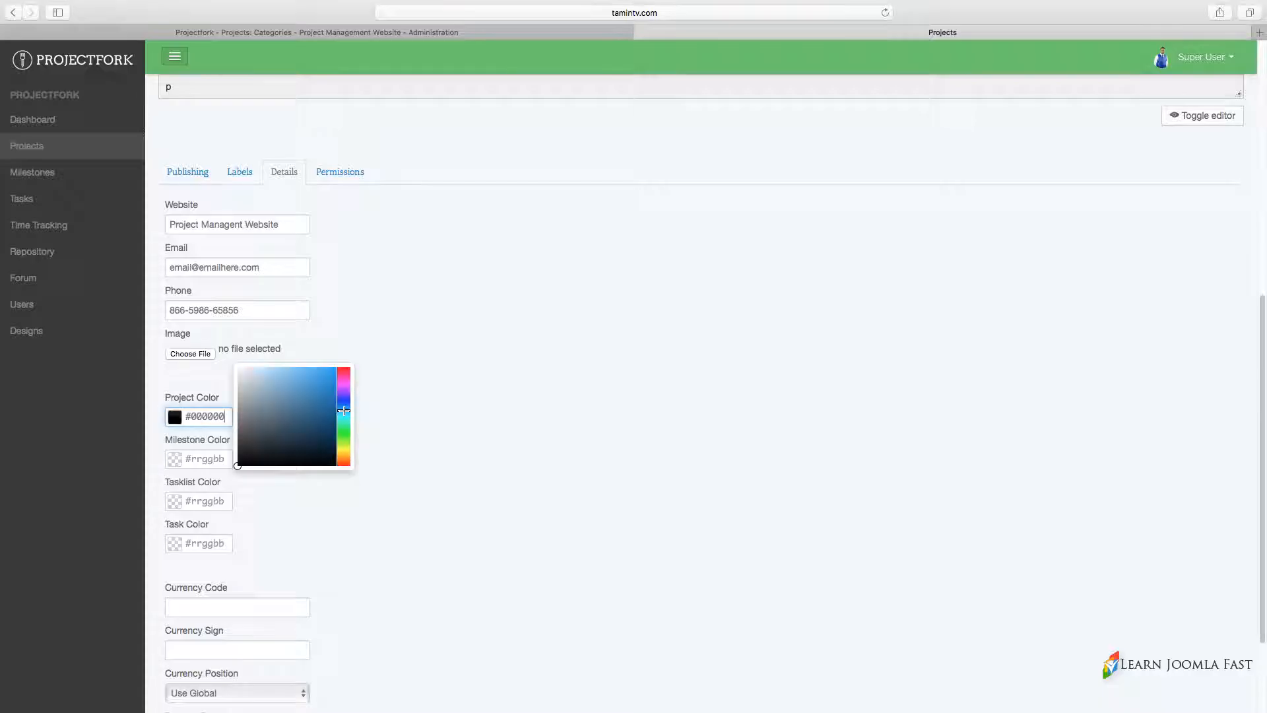
{"action": "left_click", "coordinate": [331, 411]}
{"action": "left_click", "coordinate": [211, 459]}
{"action": "left_click", "coordinate": [344, 475]}
{"action": "left_click", "coordinate": [330, 482]}
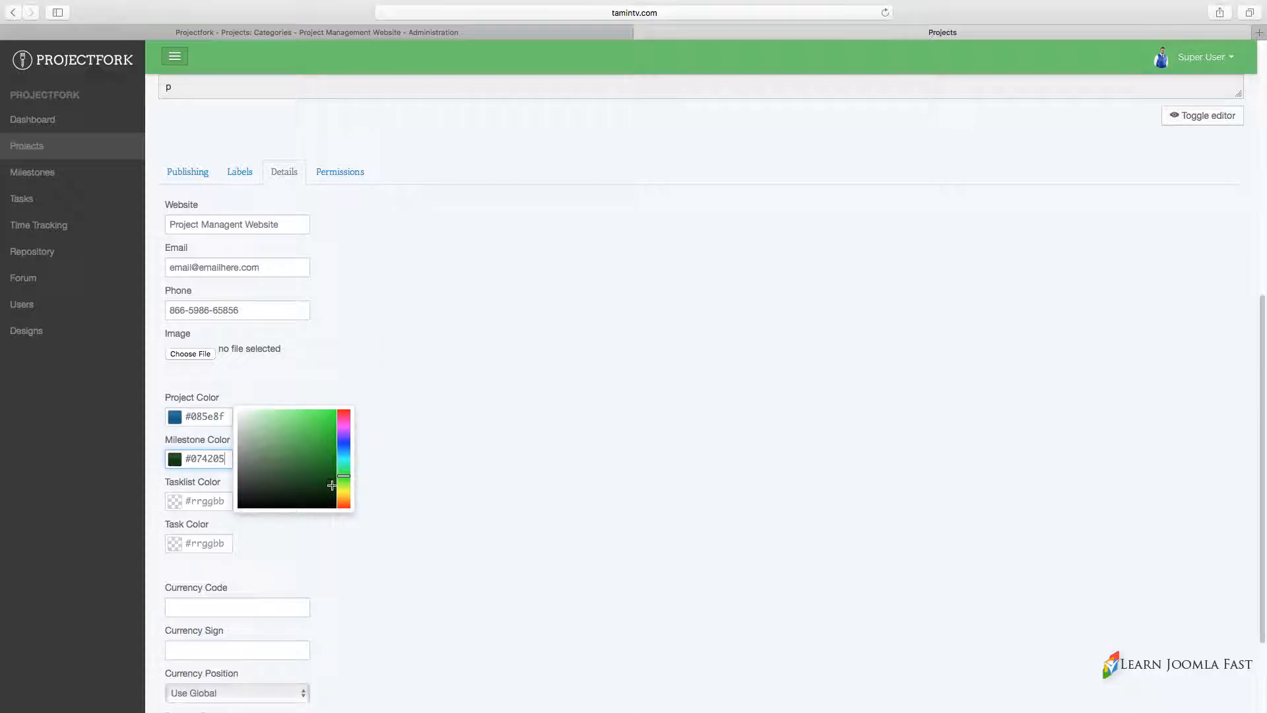
{"action": "left_click", "coordinate": [427, 500]}
- Set the tasklist color to golden yellow #c79a06
{"action": "scroll", "coordinate": [329, 479], "scroll_direction": "down", "scroll_amount": 3}
{"action": "left_click", "coordinate": [221, 410]}
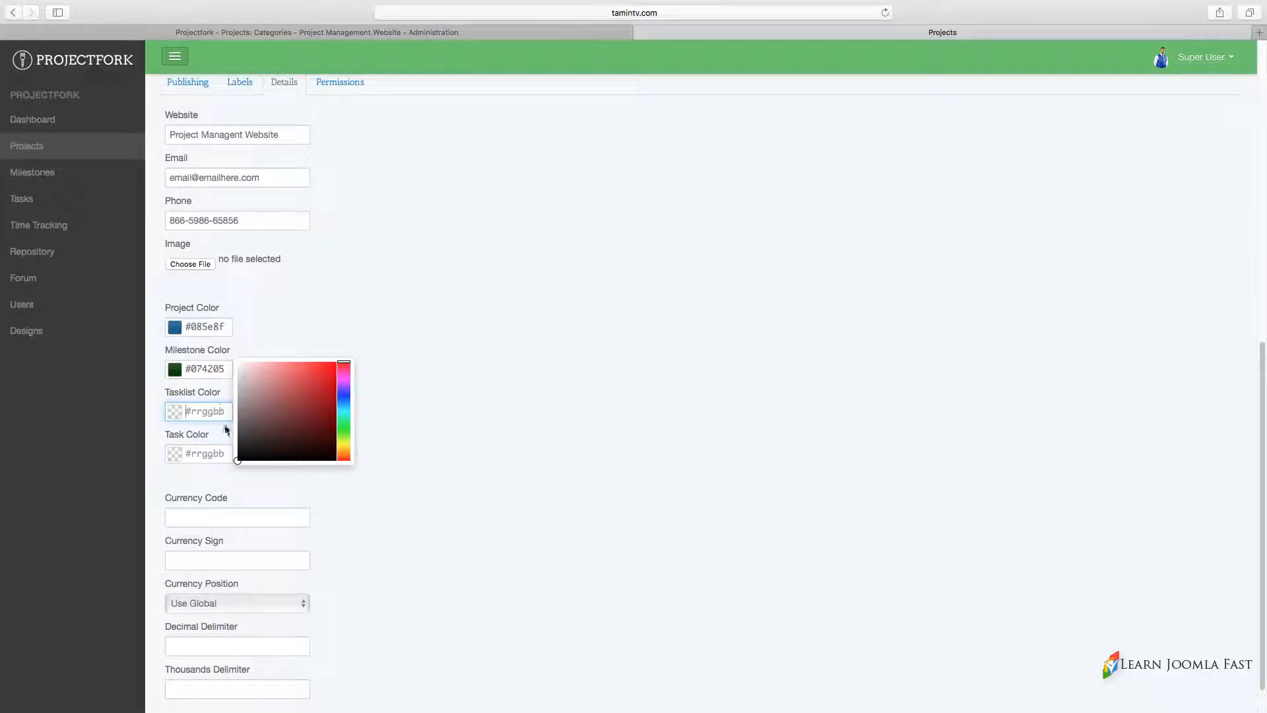
{"action": "left_click", "coordinate": [343, 415]}
{"action": "left_click", "coordinate": [343, 448]}
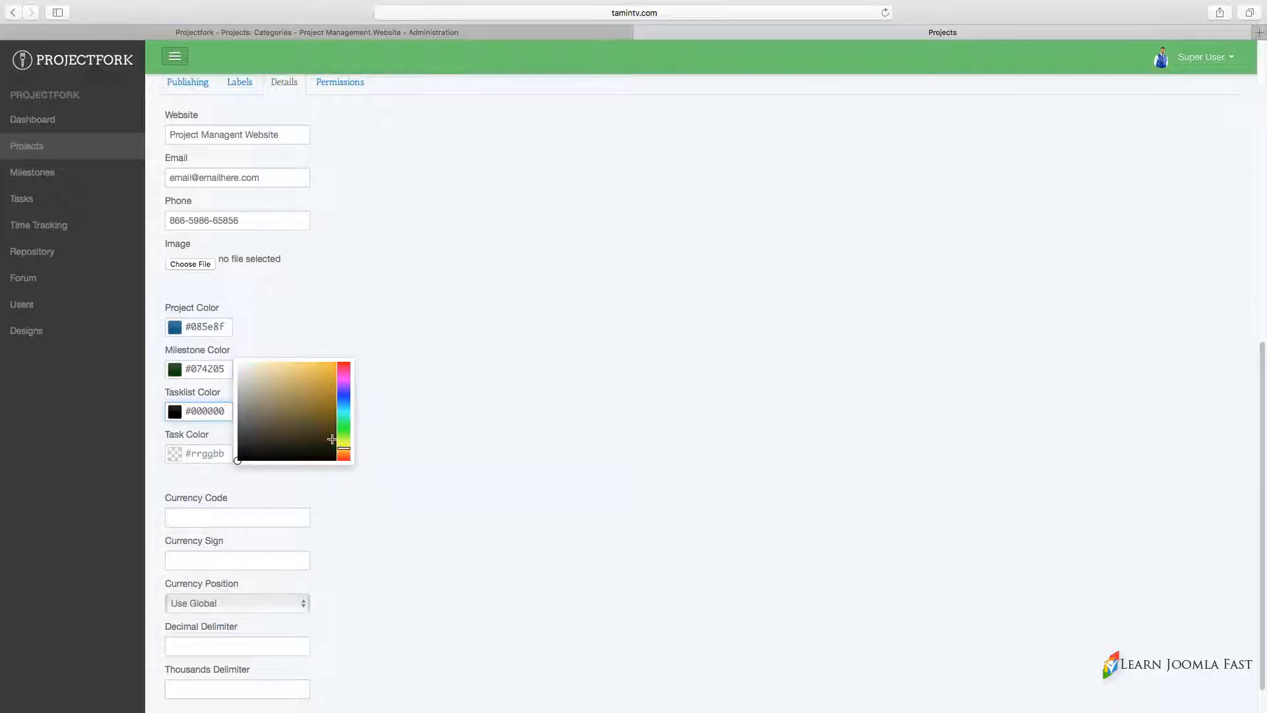
{"action": "left_click", "coordinate": [333, 423]}
{"action": "left_click", "coordinate": [334, 393]}
{"action": "left_click", "coordinate": [385, 447]}
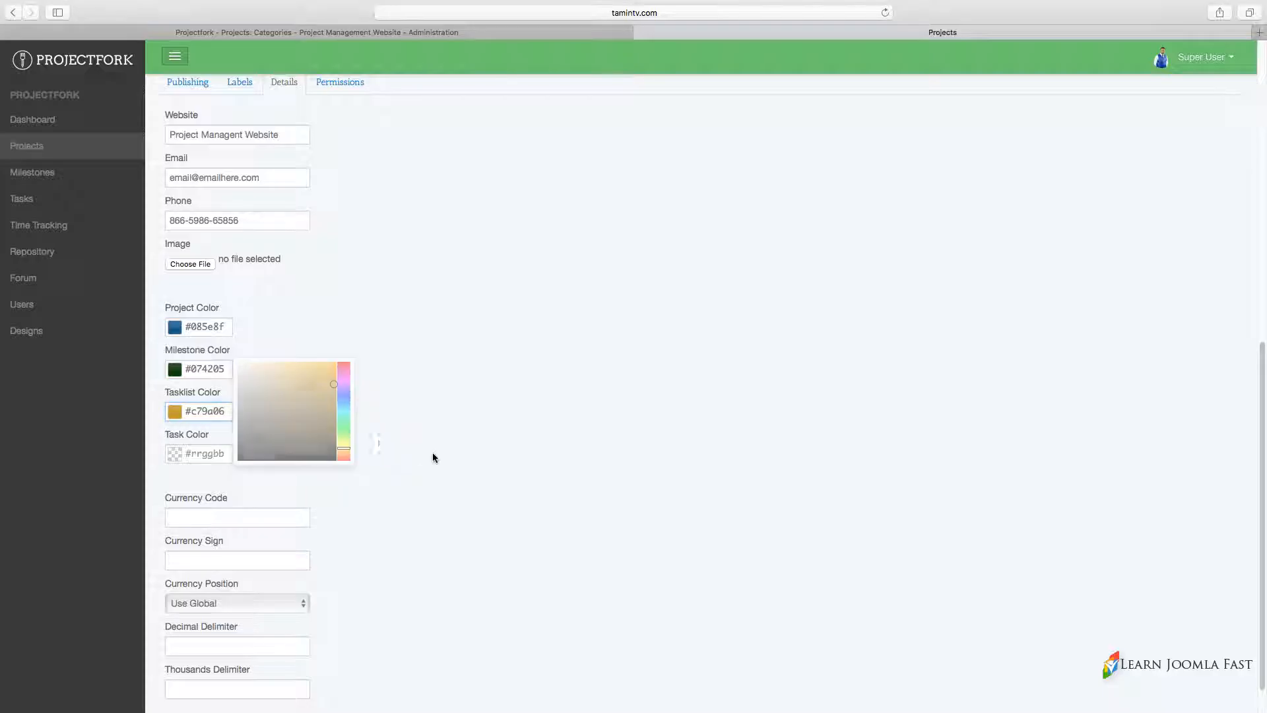
- Set the task color to magenta #940570
{"action": "left_click", "coordinate": [218, 454]}
{"action": "left_click", "coordinate": [344, 417]}
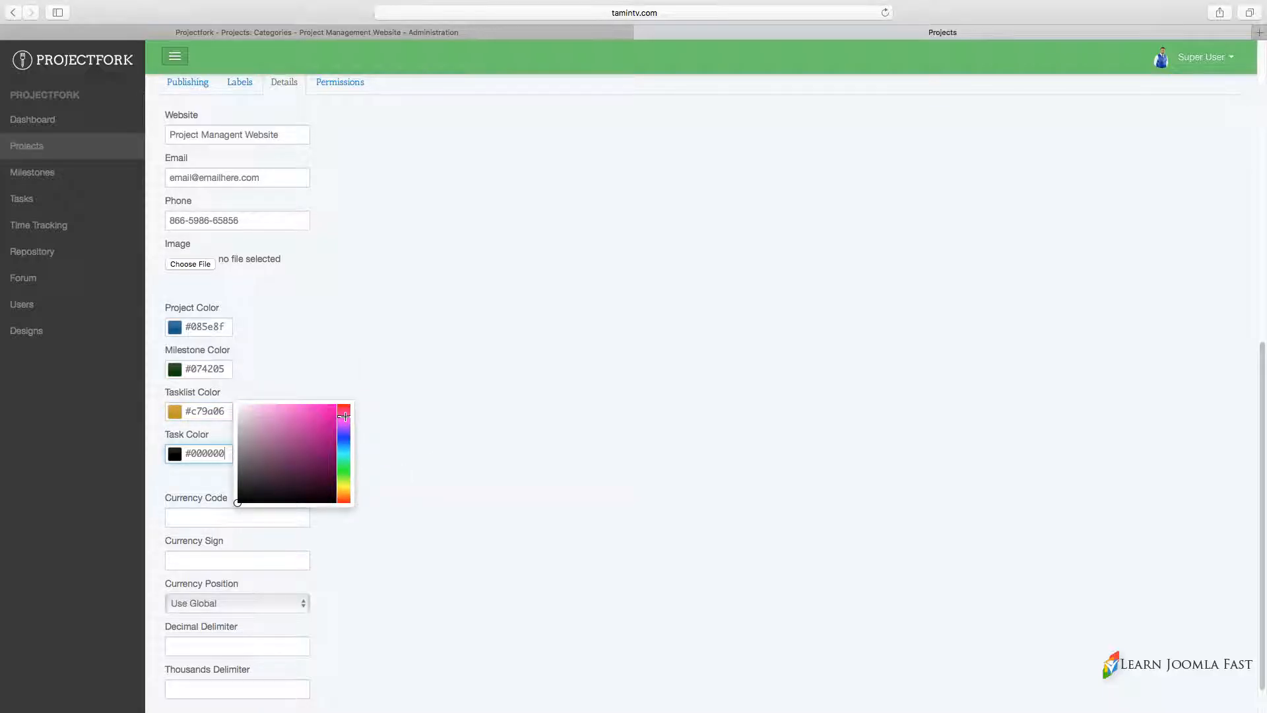
{"action": "left_click", "coordinate": [334, 446]}
{"action": "left_click", "coordinate": [485, 461]}
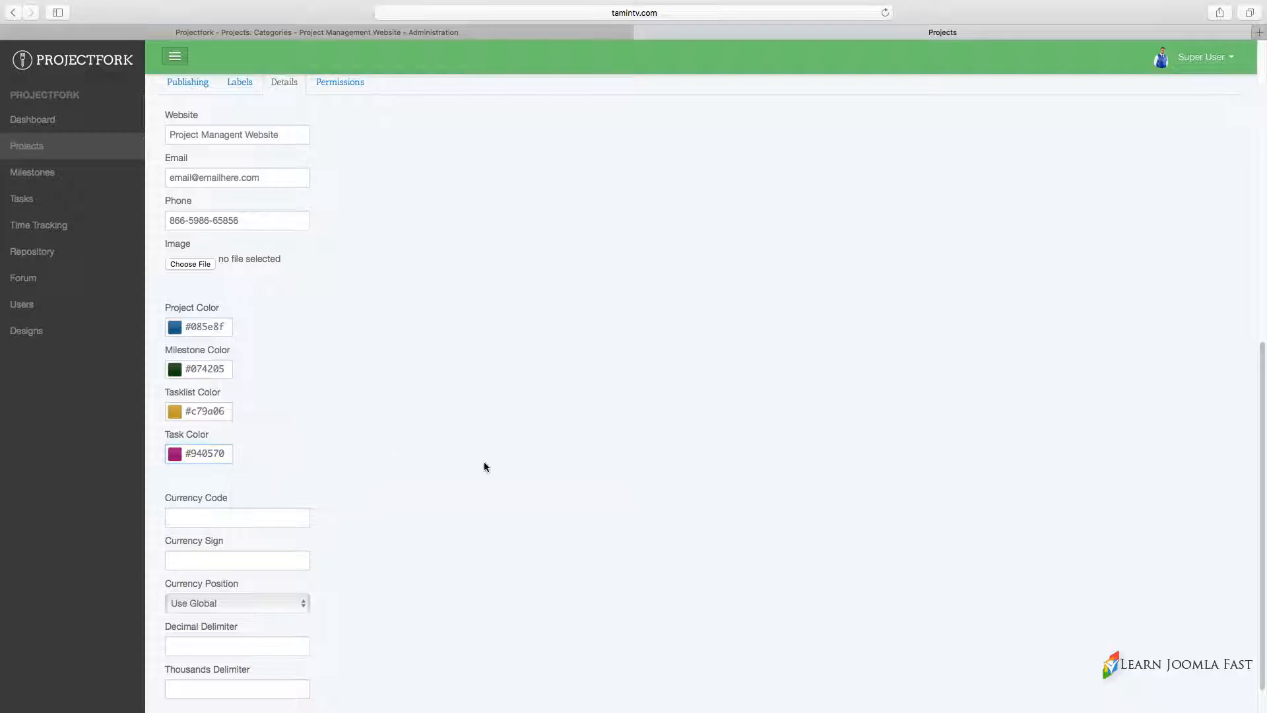
- Enter USD as the project's currency code and $ as its currency sign
{"action": "scroll", "coordinate": [484, 461], "scroll_direction": "down", "scroll_amount": 2}
{"action": "left_click", "coordinate": [248, 480]}
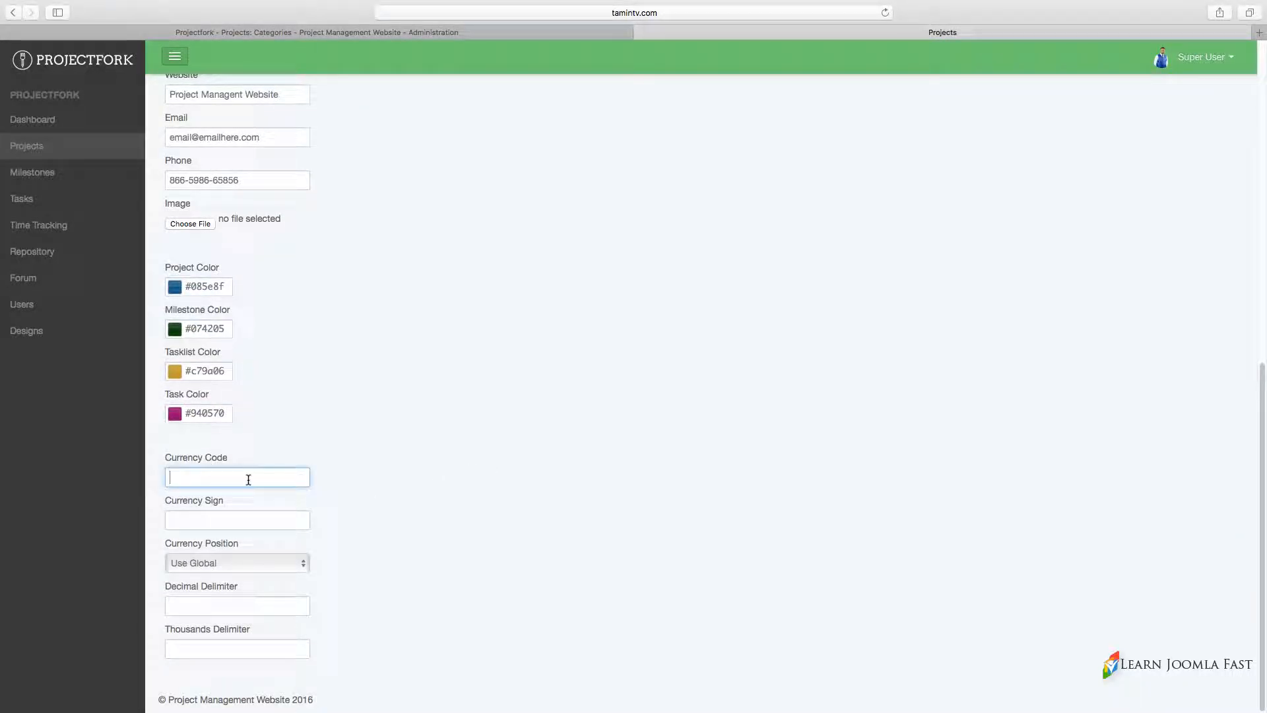
{"action": "type", "text": "USD"}
{"action": "left_click", "coordinate": [191, 521]}
{"action": "type", "text": "#"}
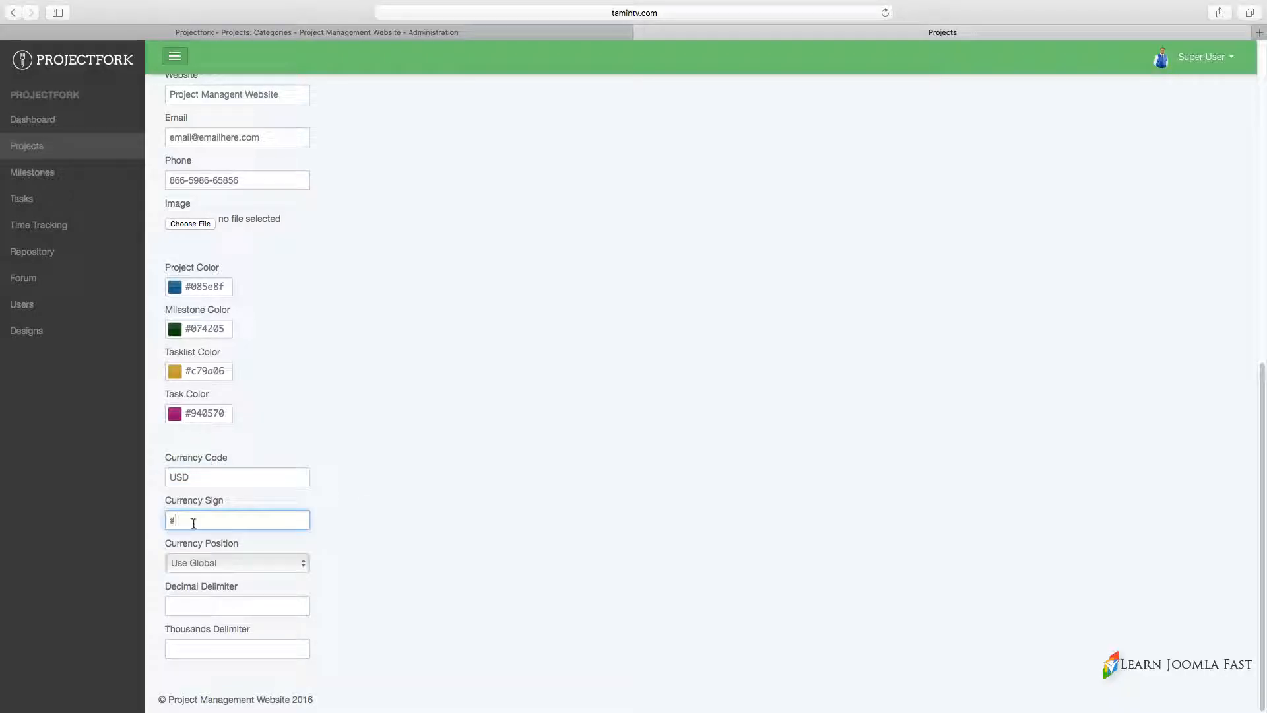
{"action": "key", "text": "BackSpace"}
{"action": "type", "text": "$"}
- Set the decimal delimiter to a period, the thousands delimiter to a comma and the currency position to Before
{"action": "left_click", "coordinate": [266, 602]}
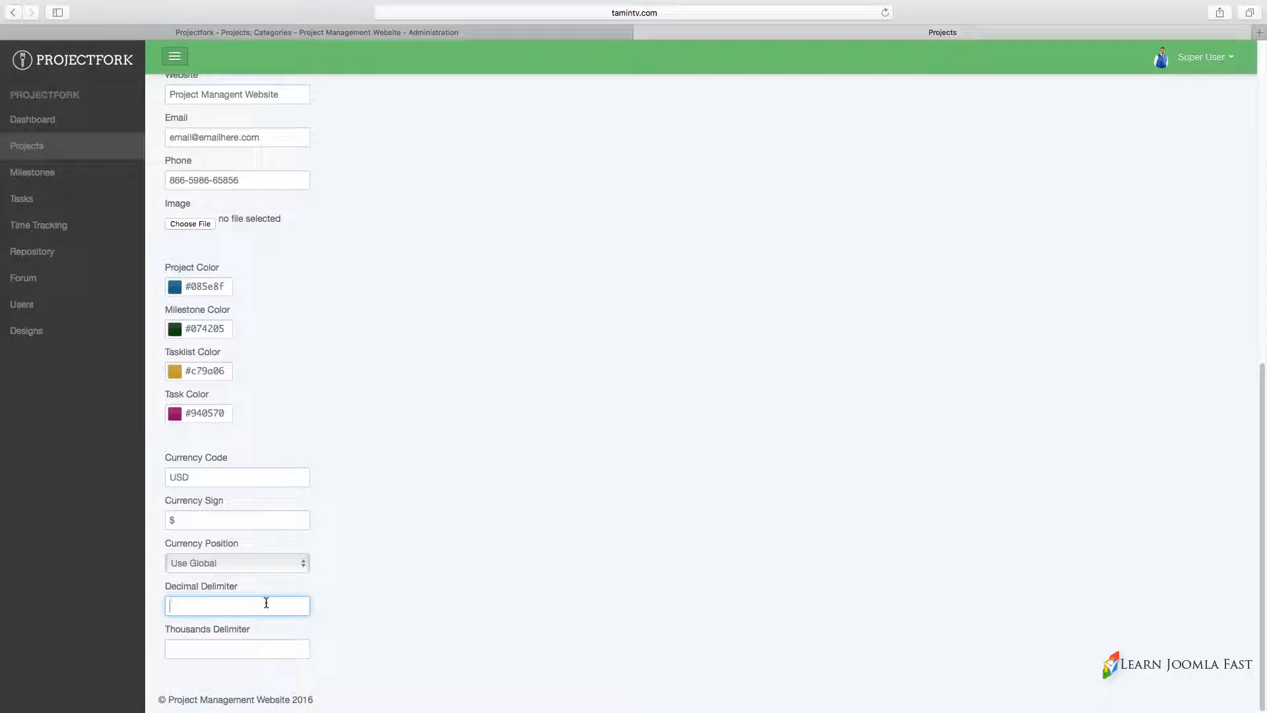
{"action": "type", "text": "."}
{"action": "left_click", "coordinate": [272, 650]}
{"action": "type", "text": "2"}
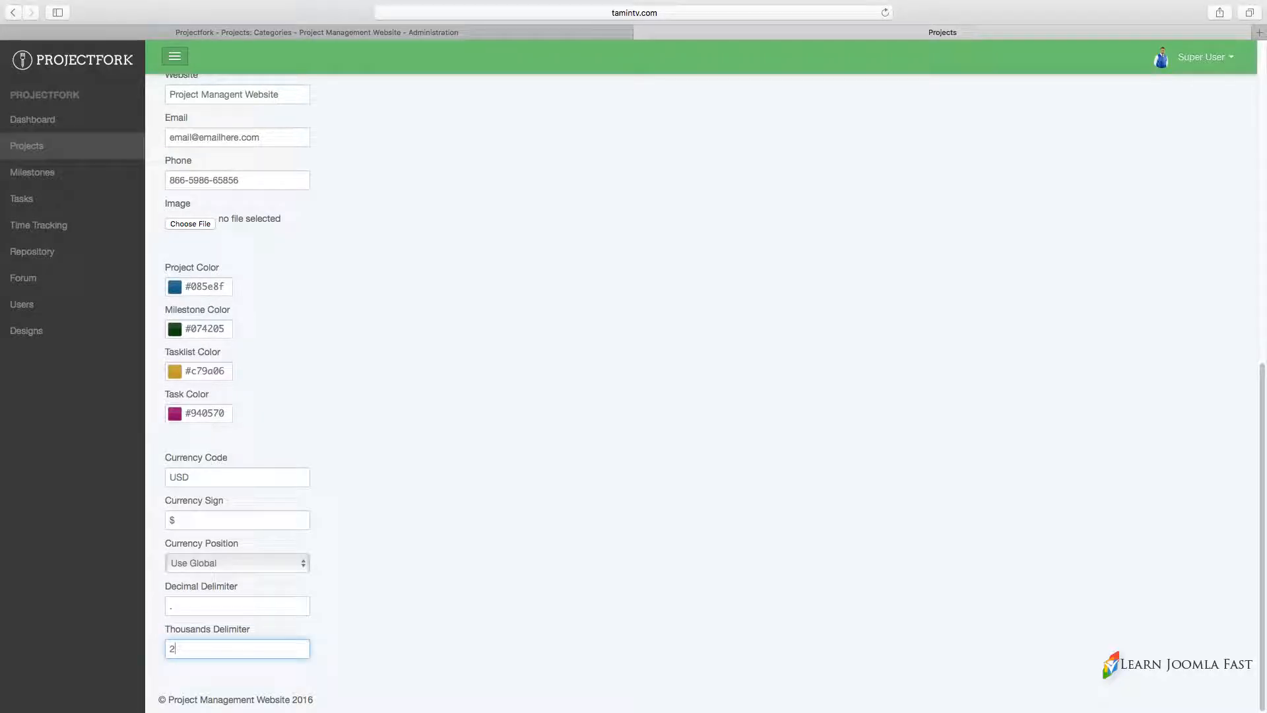
{"action": "key", "text": "BackSpace"}
{"action": "type", "text": ","}
{"action": "left_click", "coordinate": [264, 562]}
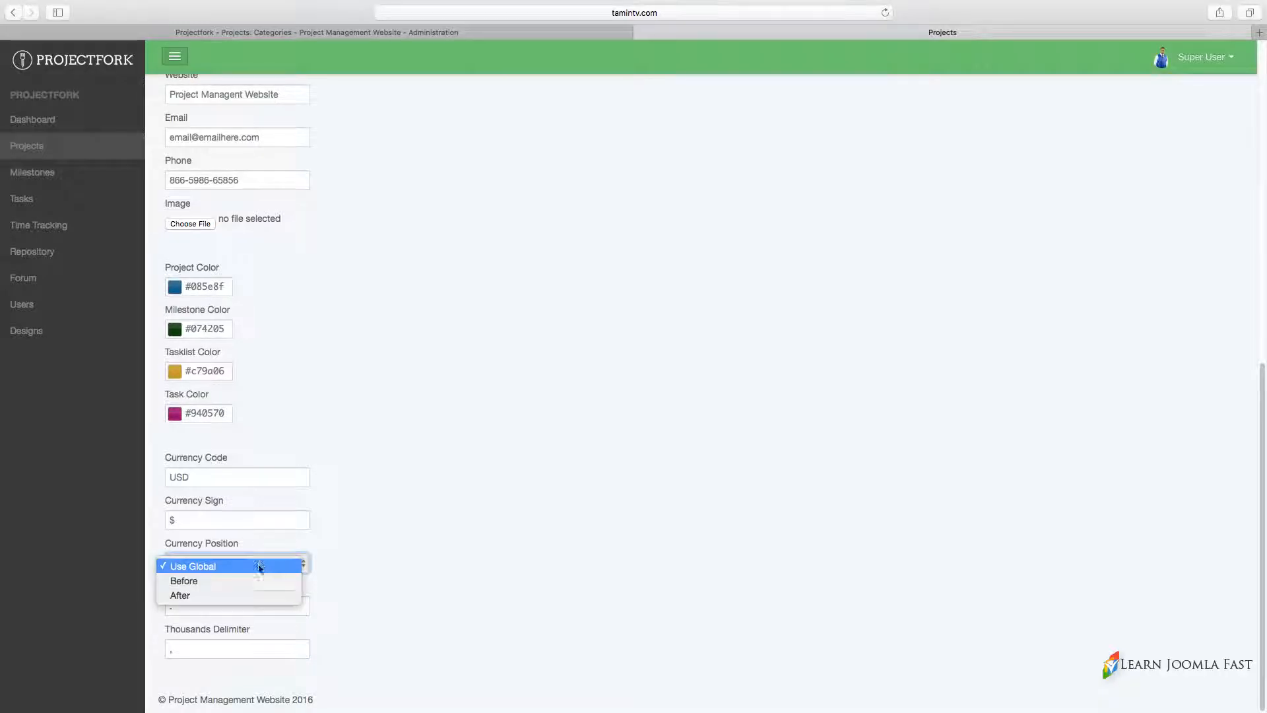
{"action": "left_click", "coordinate": [238, 582]}
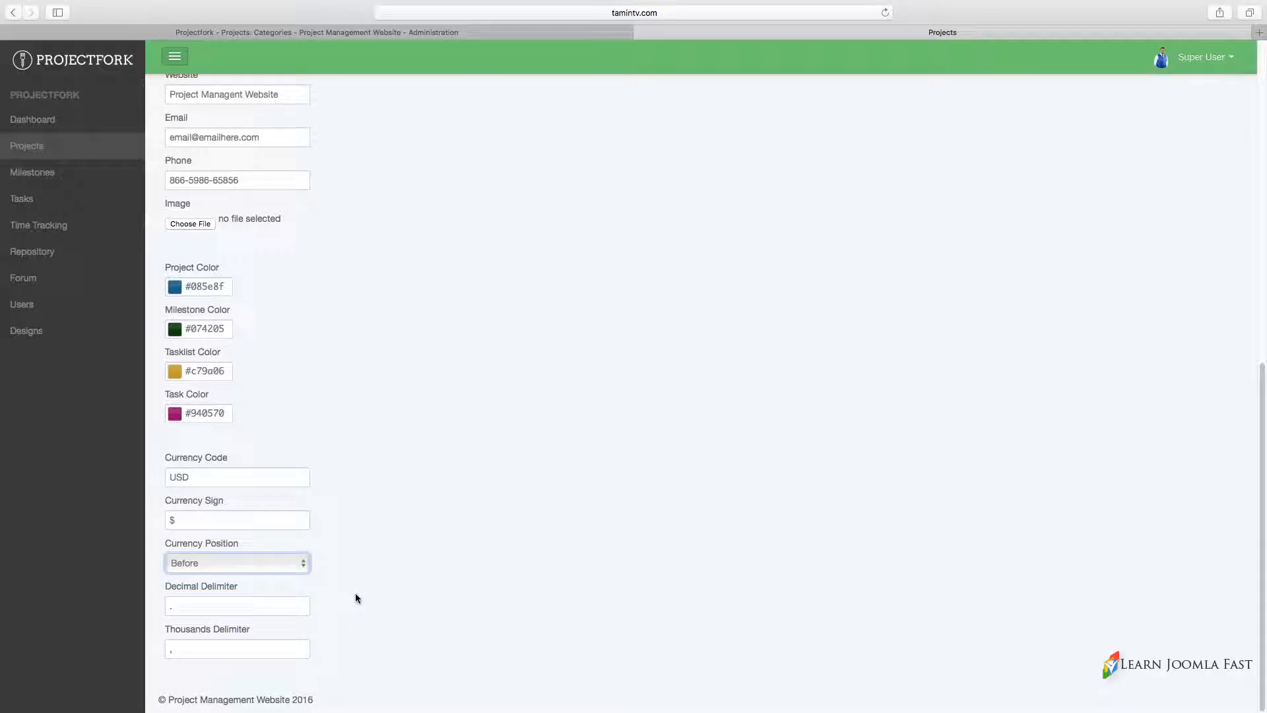
- Replace the Public group with the Registered group in the project's permissions
{"action": "scroll", "coordinate": [355, 598], "scroll_direction": "up", "scroll_amount": 4}
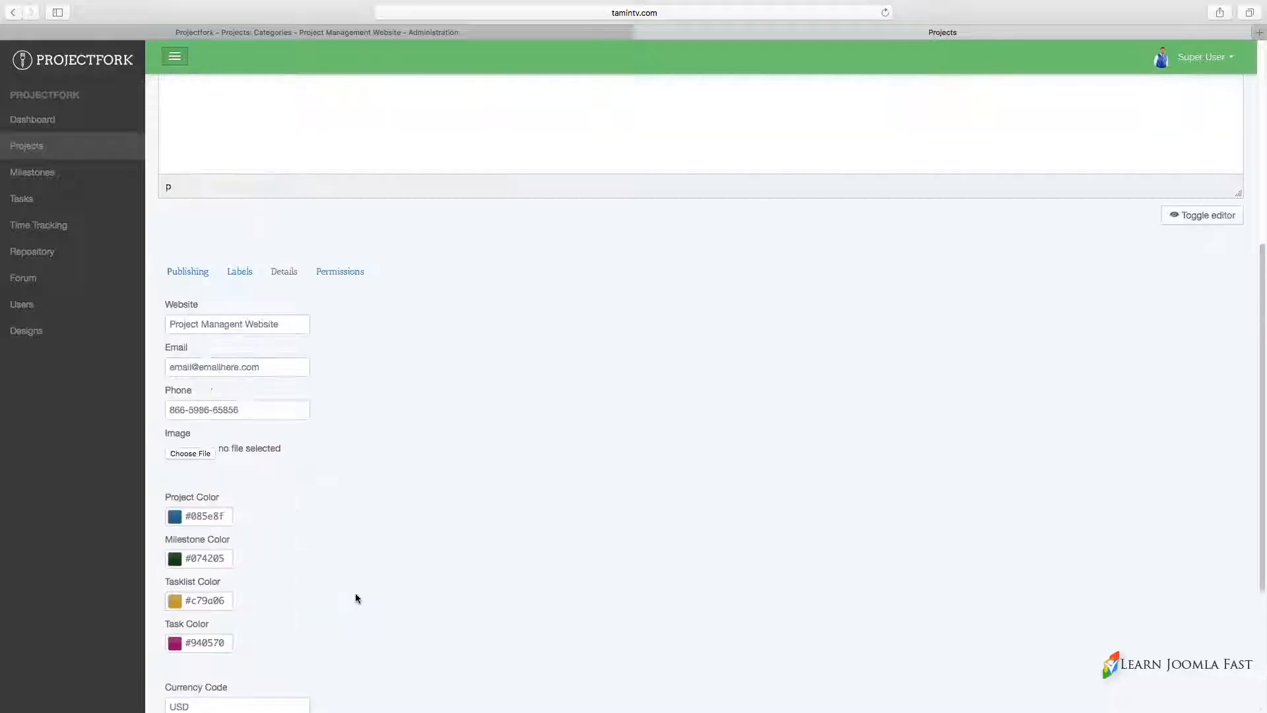
{"action": "left_click", "coordinate": [339, 273]}
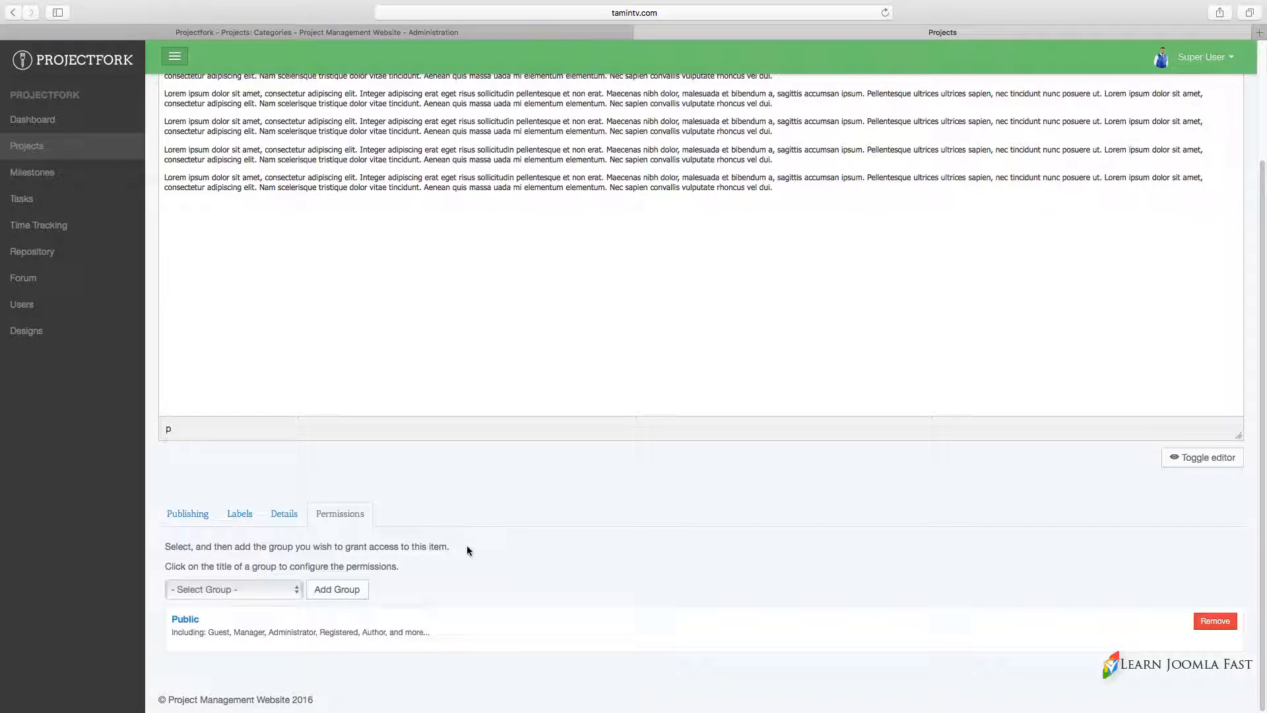
{"action": "left_click", "coordinate": [243, 593]}
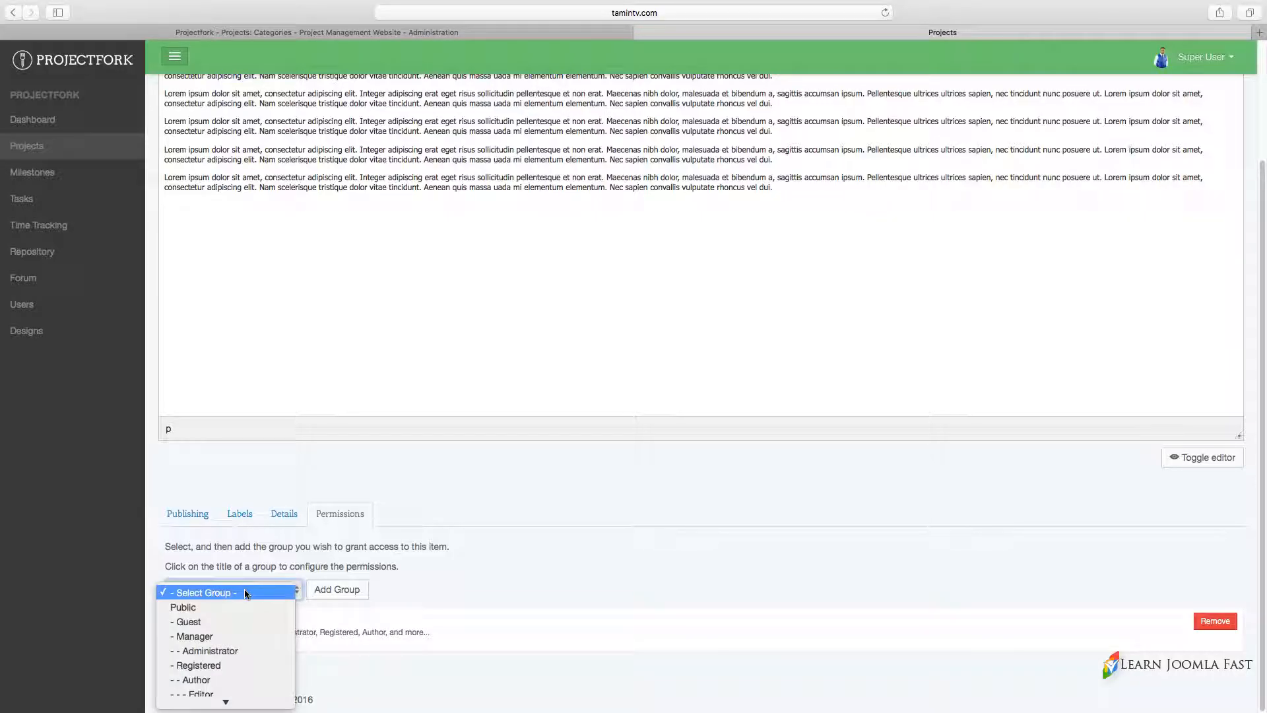
{"action": "left_click", "coordinate": [248, 665]}
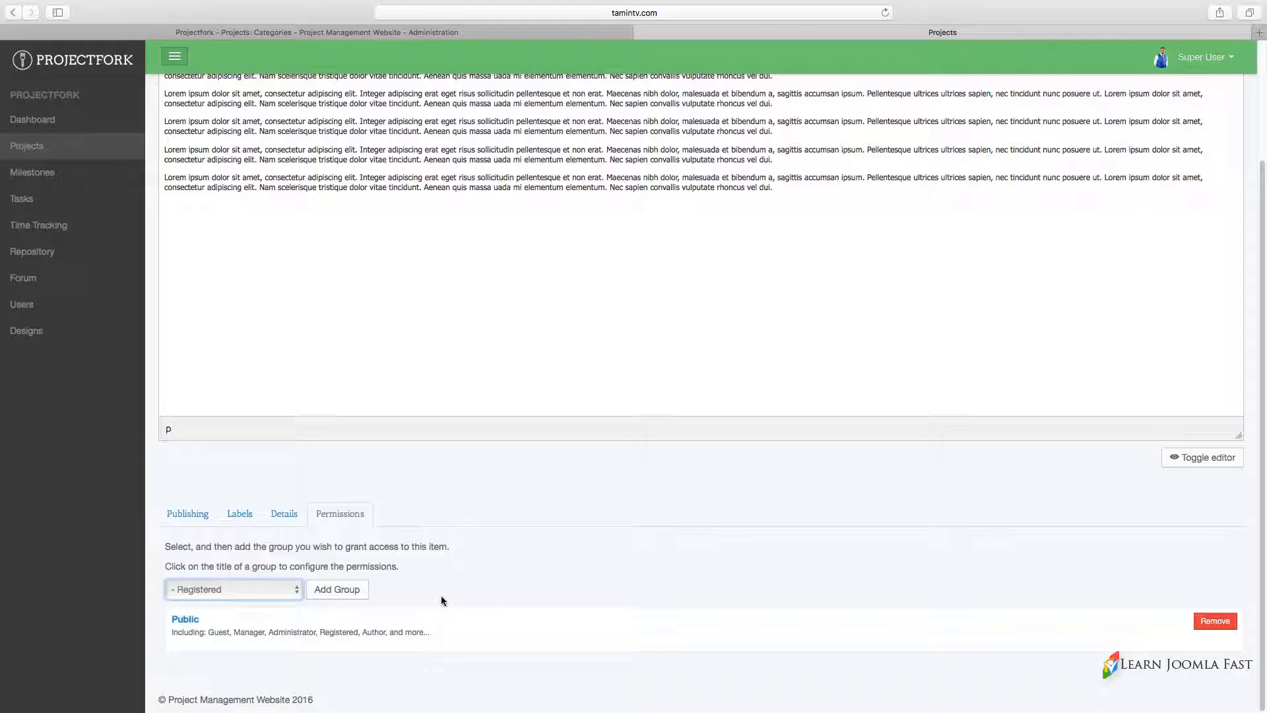
{"action": "left_click", "coordinate": [1215, 620]}
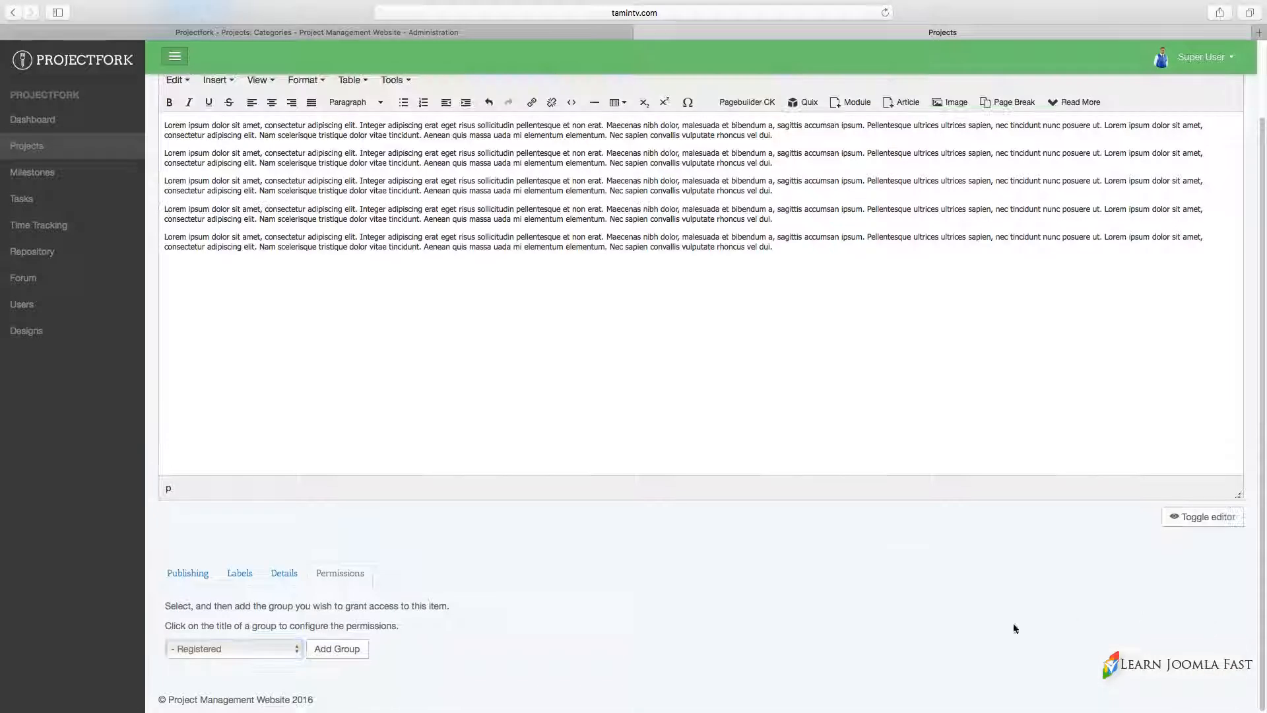
{"action": "left_click", "coordinate": [336, 650]}
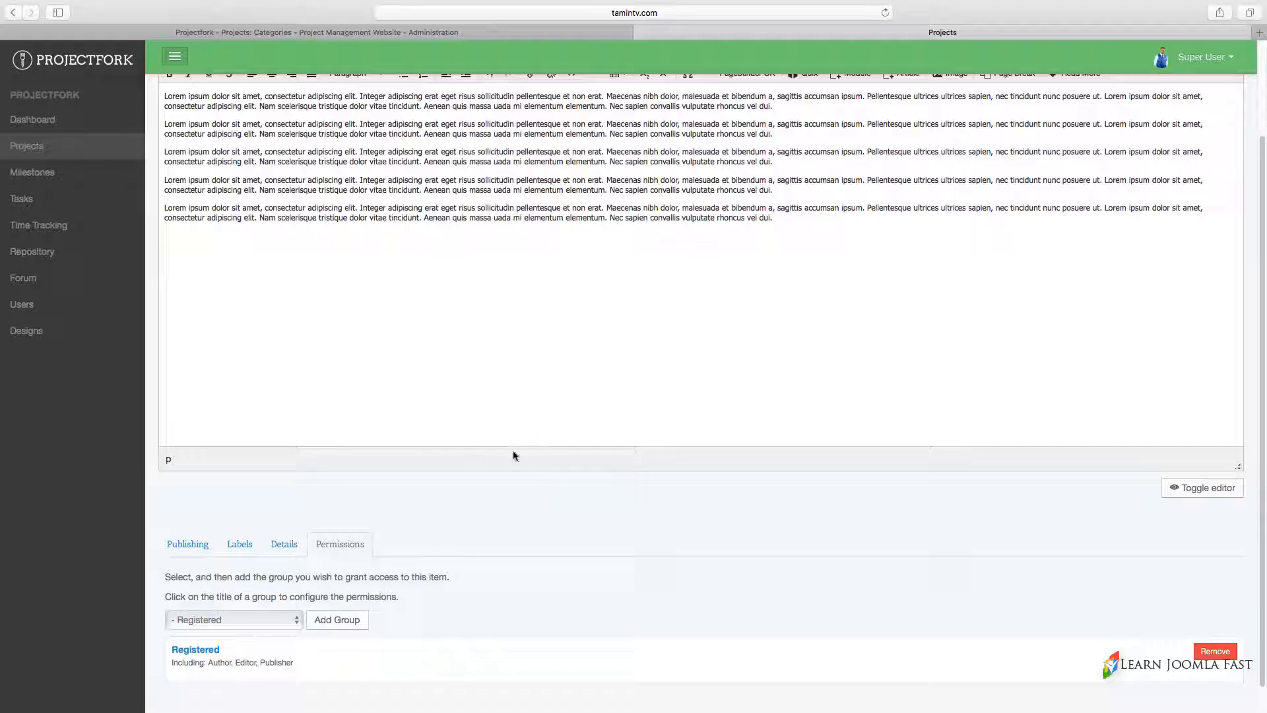
- Review the extra save options and save the new project
{"action": "scroll", "coordinate": [537, 465], "scroll_direction": "up", "scroll_amount": 3}
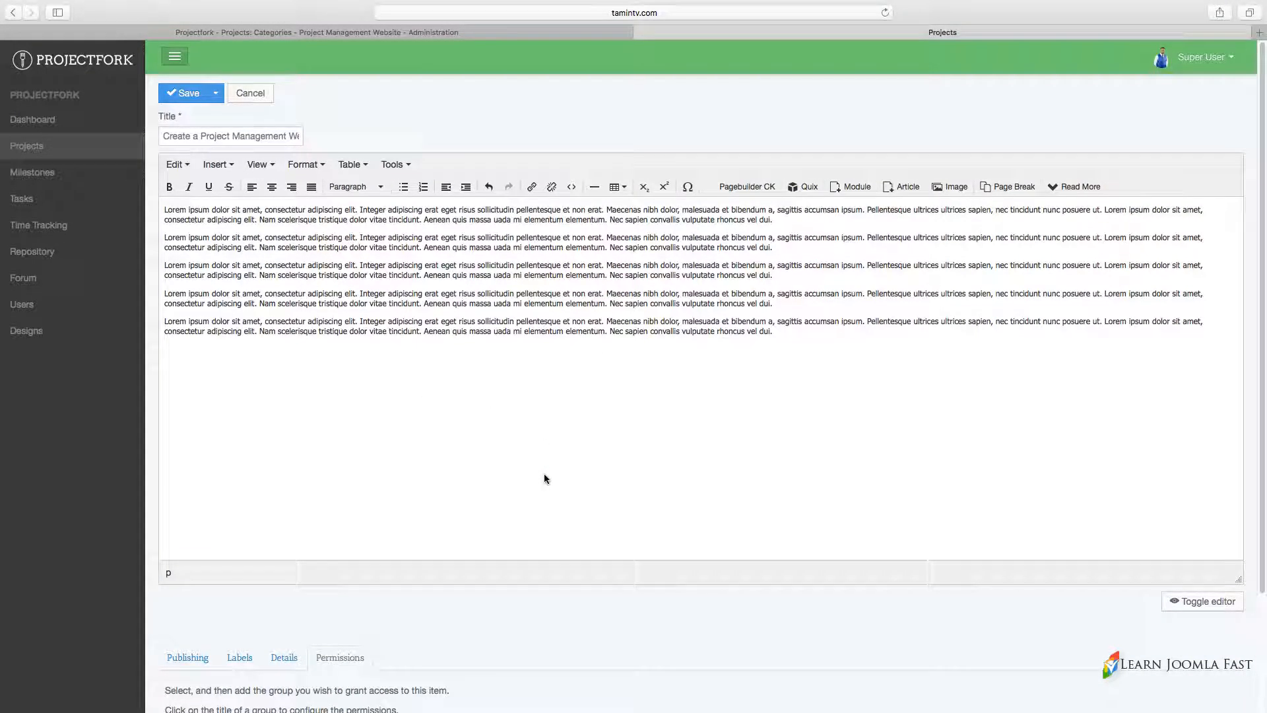
{"action": "scroll", "coordinate": [545, 478], "scroll_direction": "down", "scroll_amount": 4}
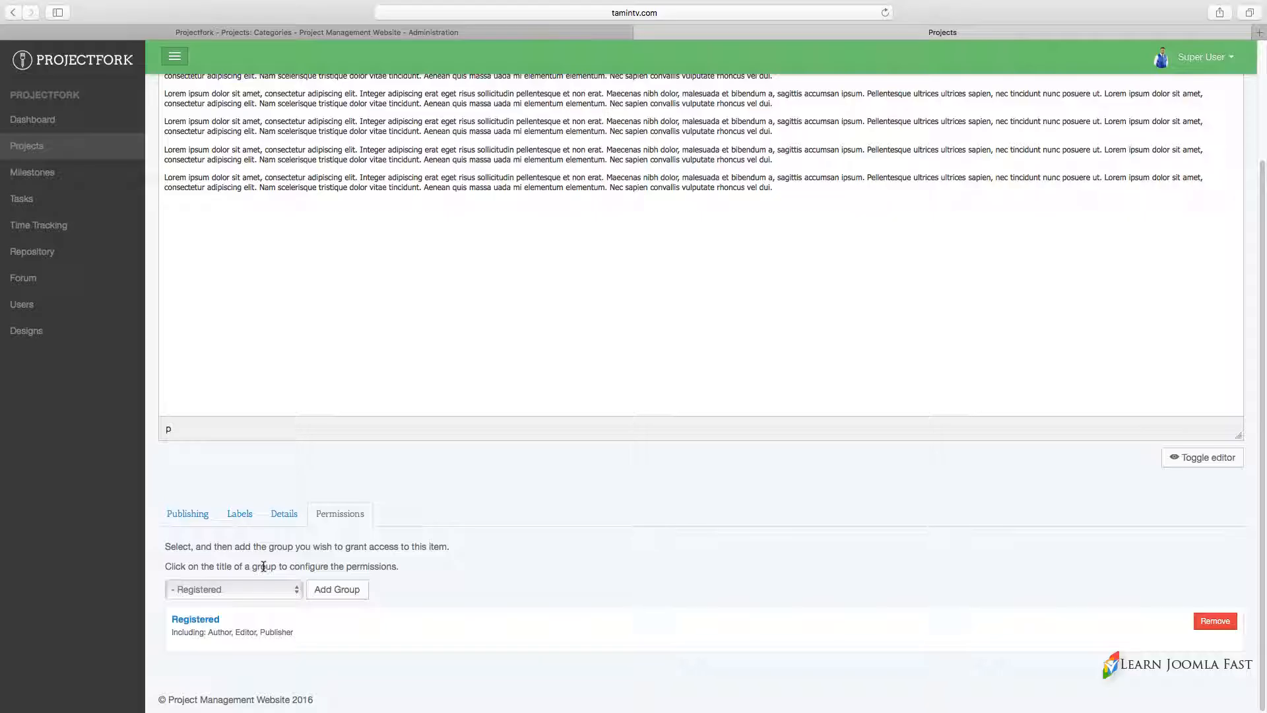
{"action": "scroll", "coordinate": [509, 453], "scroll_direction": "up", "scroll_amount": 4}
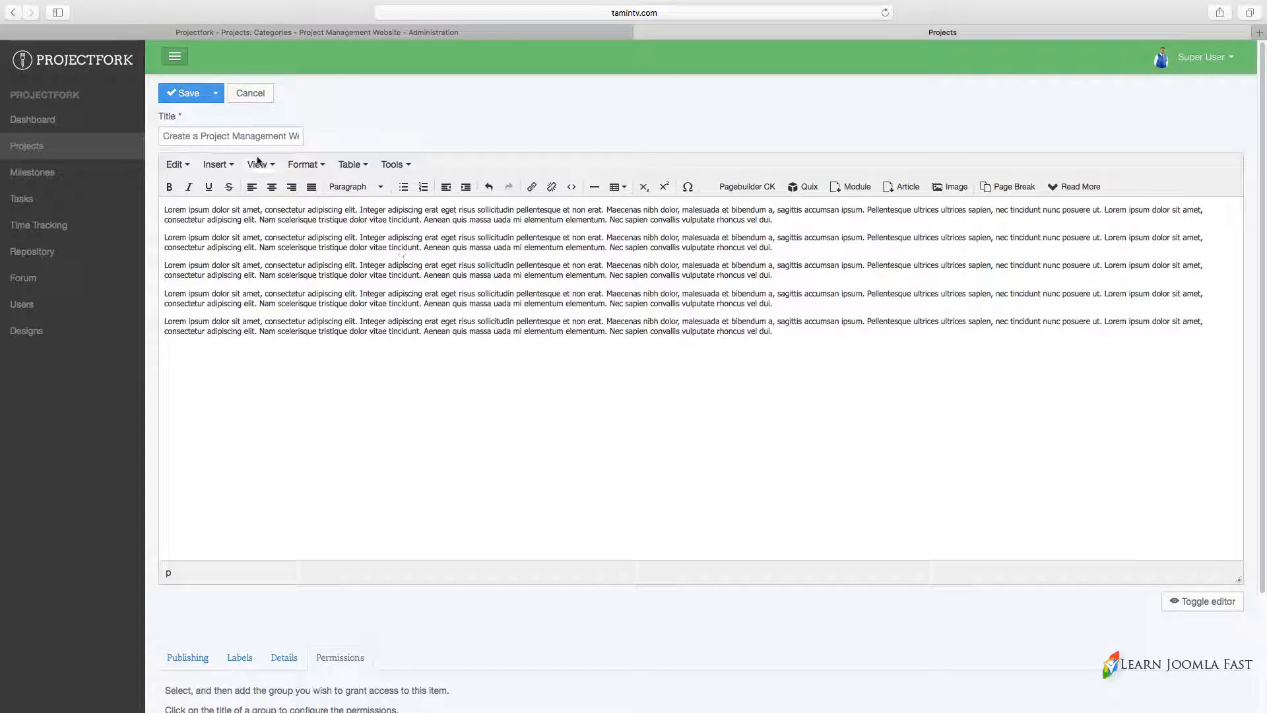
{"action": "left_click", "coordinate": [216, 93]}
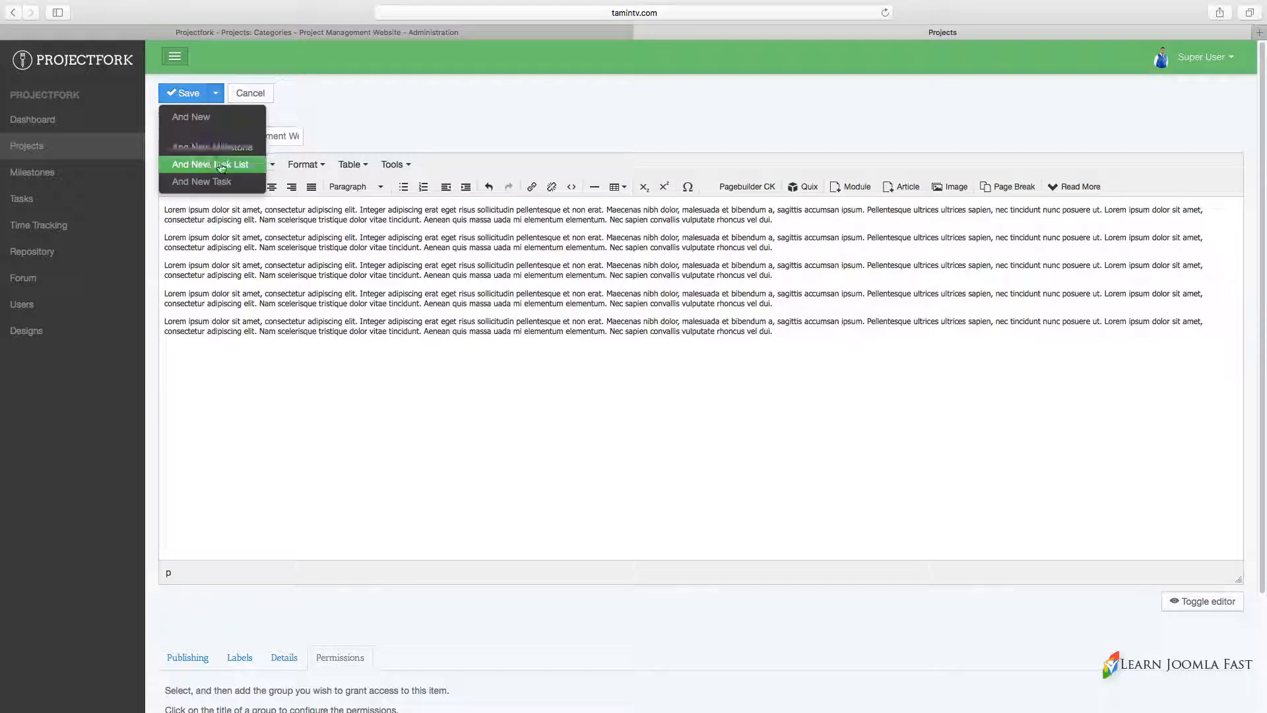
{"action": "left_click", "coordinate": [371, 95]}
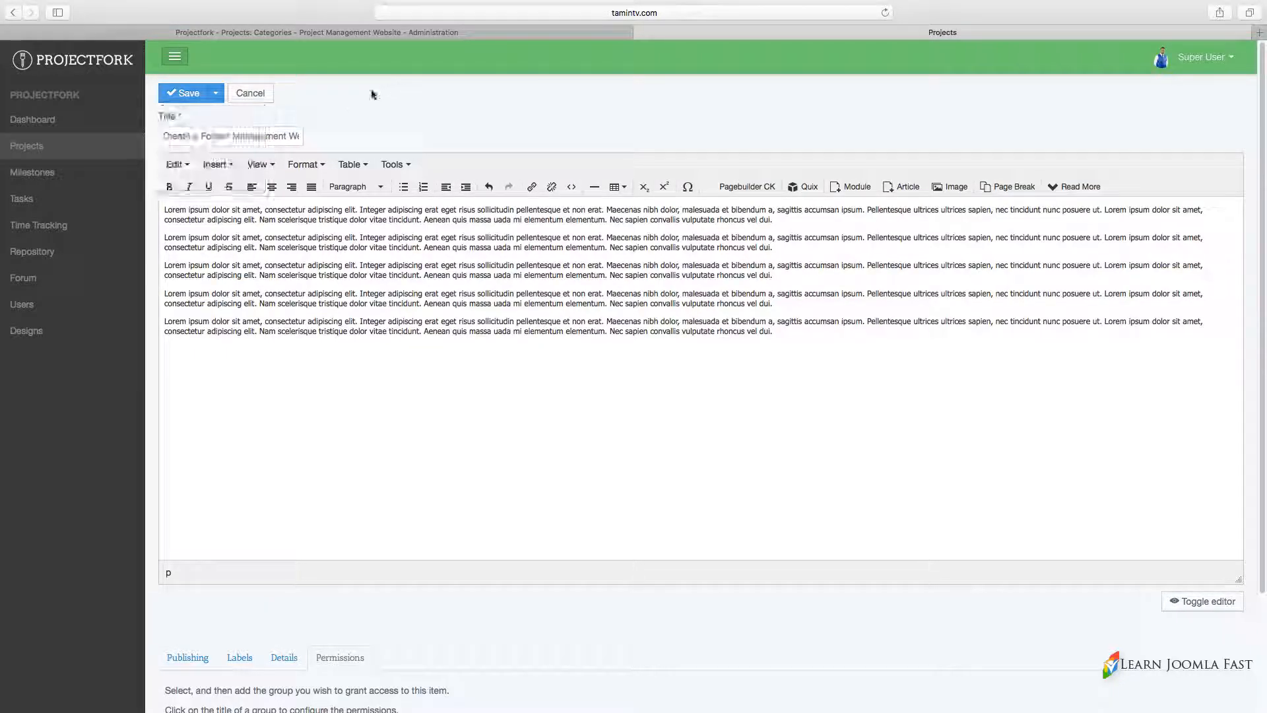
{"action": "left_click", "coordinate": [188, 94]}
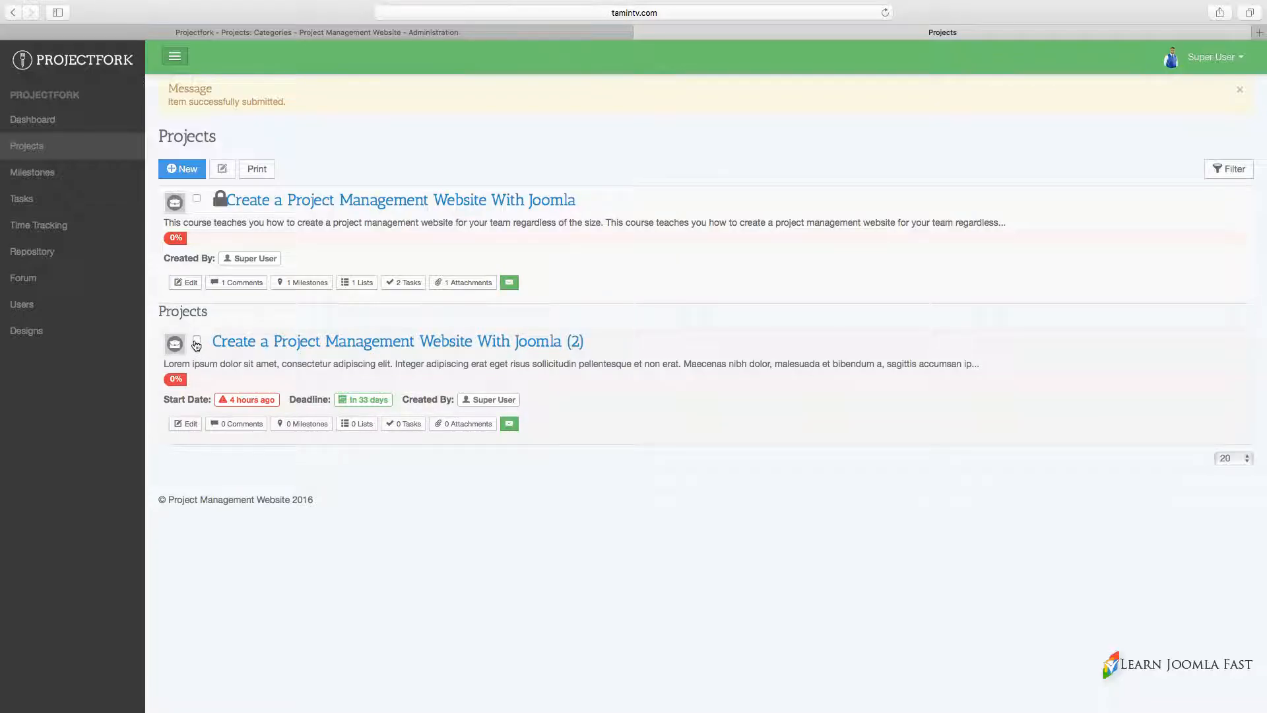
- Turn email notifications off and back on for the project "Create a Project Management Website With Joomla (2)"
{"action": "mouse_move", "coordinate": [229, 402]}
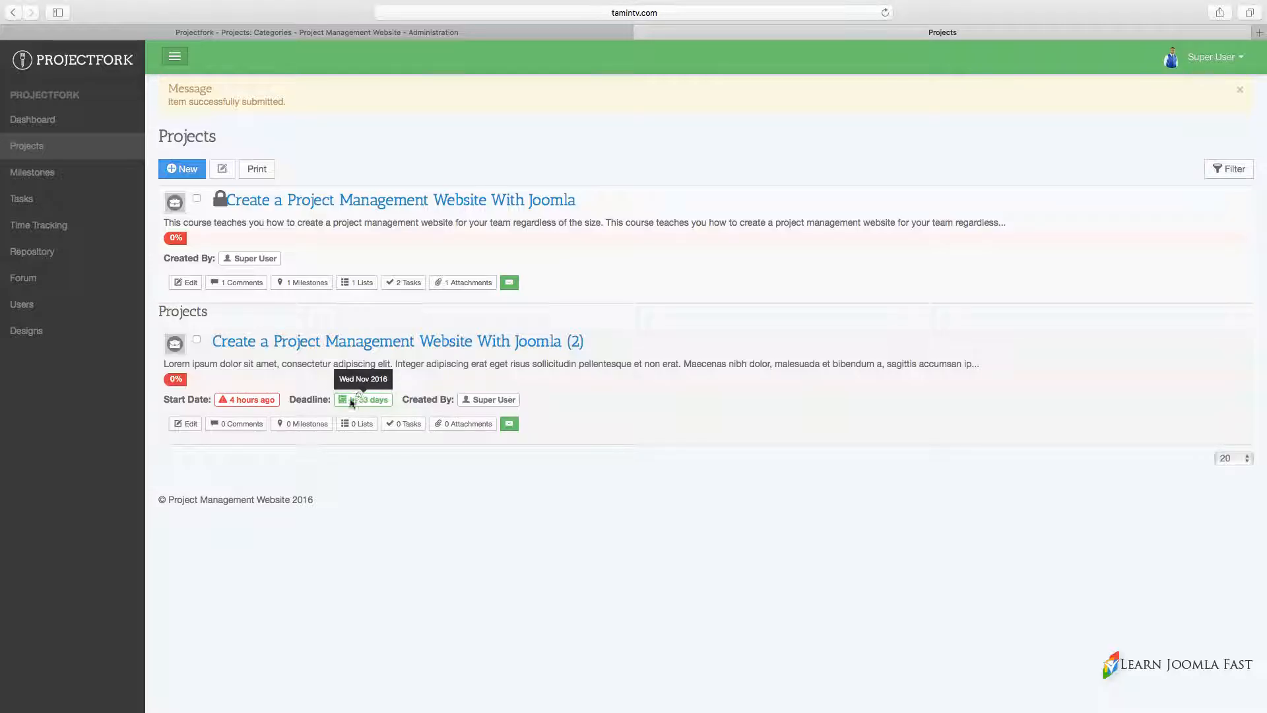
{"action": "mouse_move", "coordinate": [350, 401]}
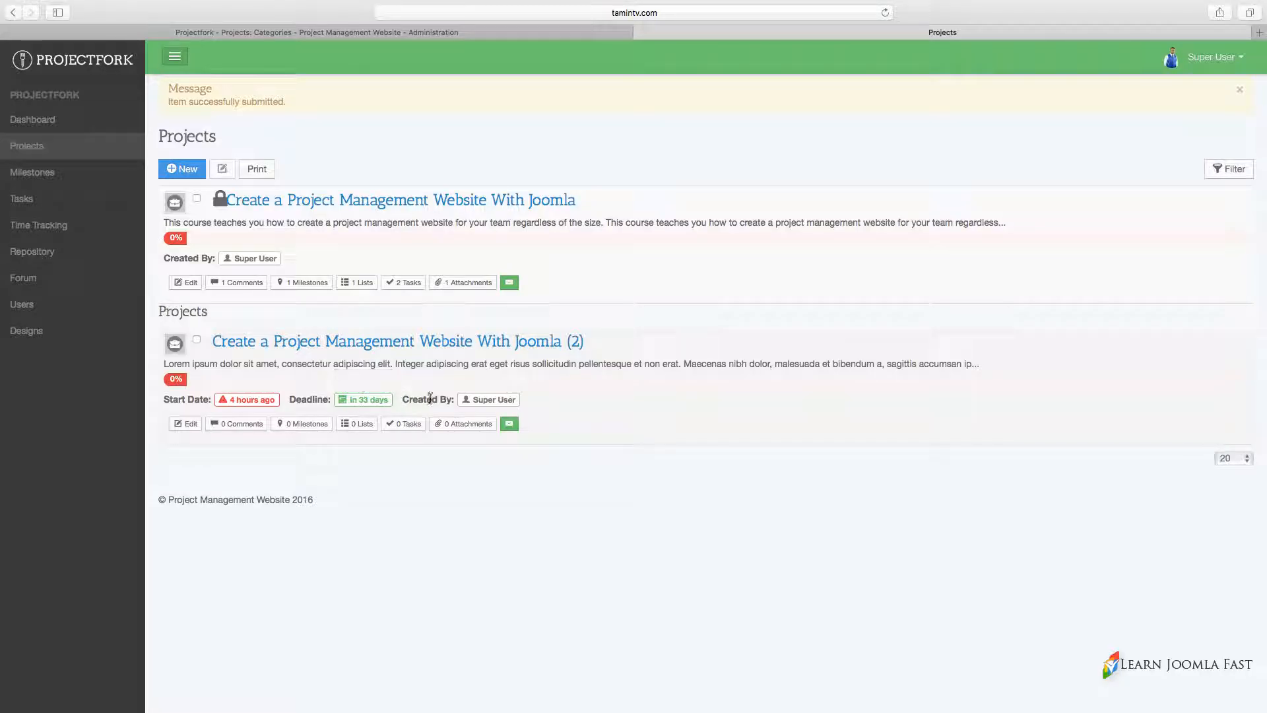
{"action": "mouse_move", "coordinate": [476, 400]}
{"action": "left_click", "coordinate": [510, 426]}
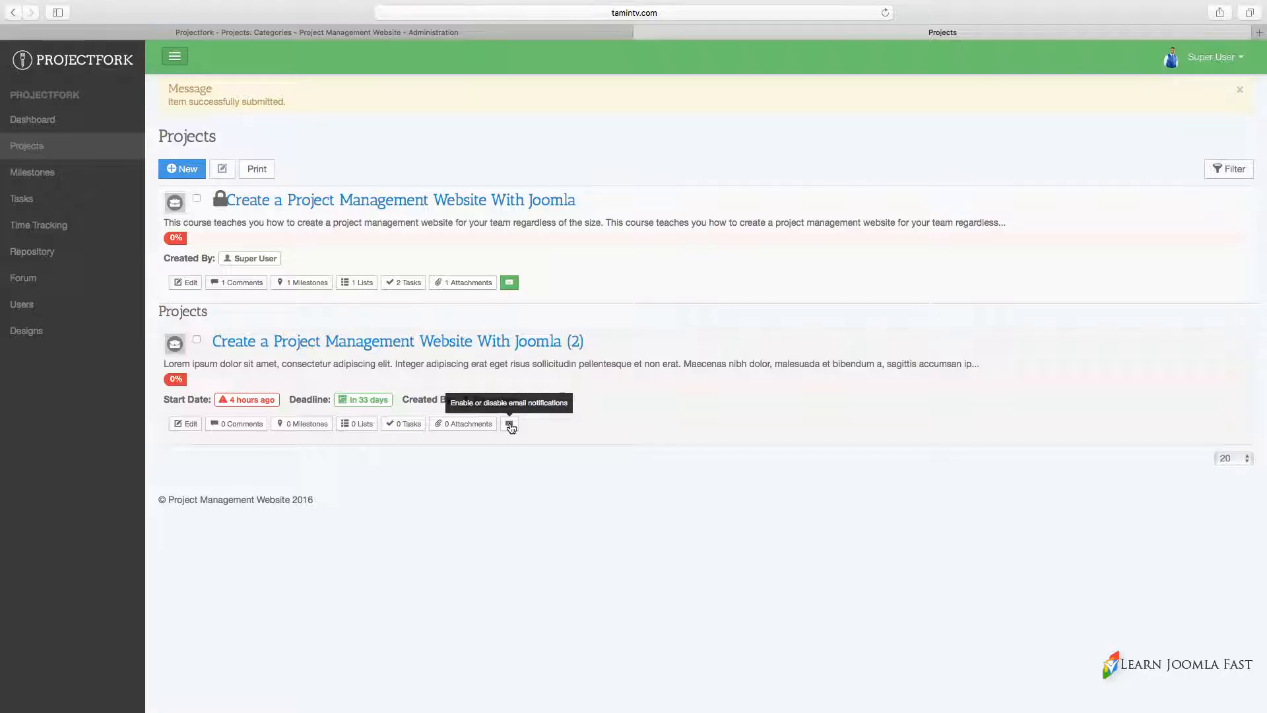
{"action": "left_click", "coordinate": [510, 426]}
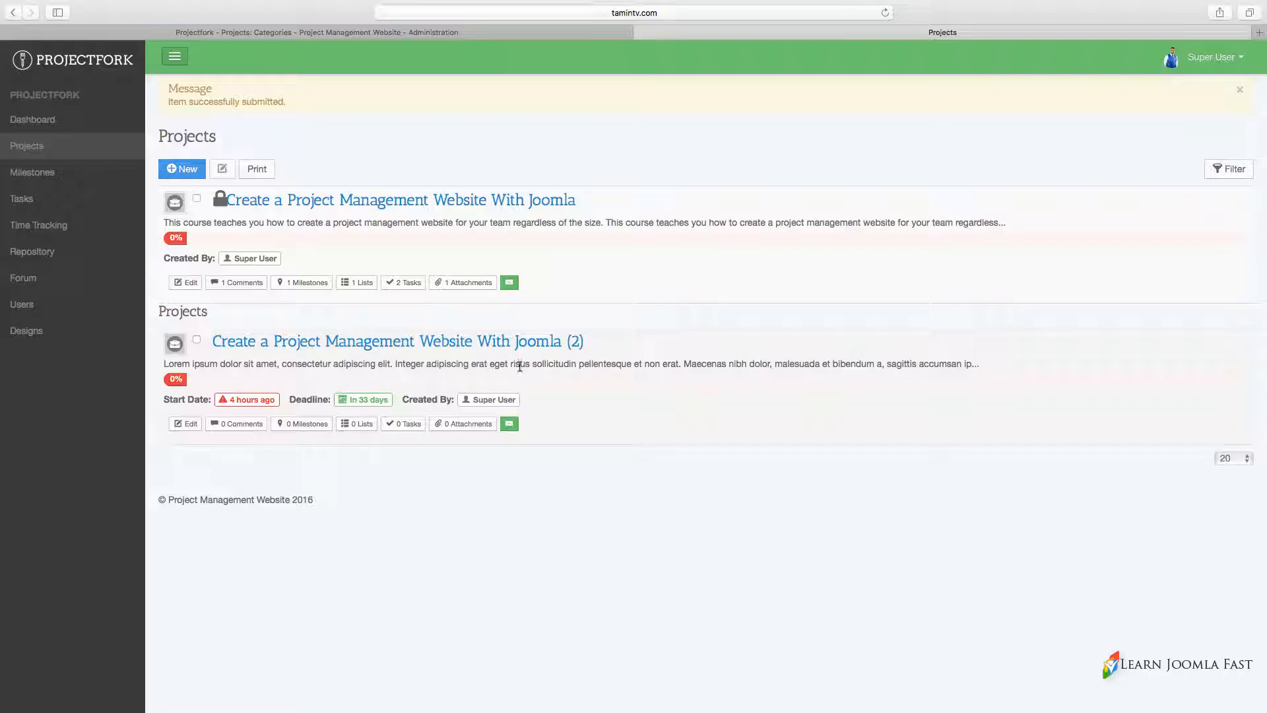
- Open the dashboard of "Create a Project Management Website With Joomla (2)", look it over and hide its details section
{"action": "left_click", "coordinate": [513, 341]}
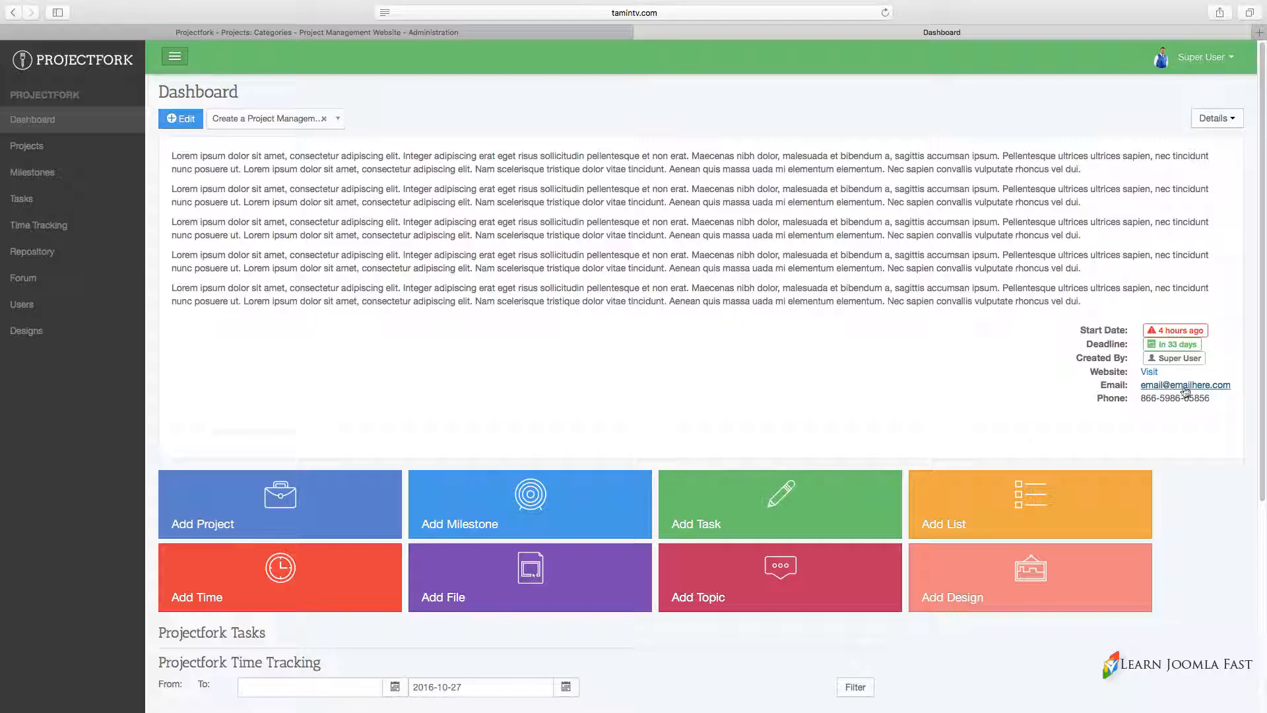
{"action": "scroll", "coordinate": [1129, 407], "scroll_direction": "down", "scroll_amount": 5}
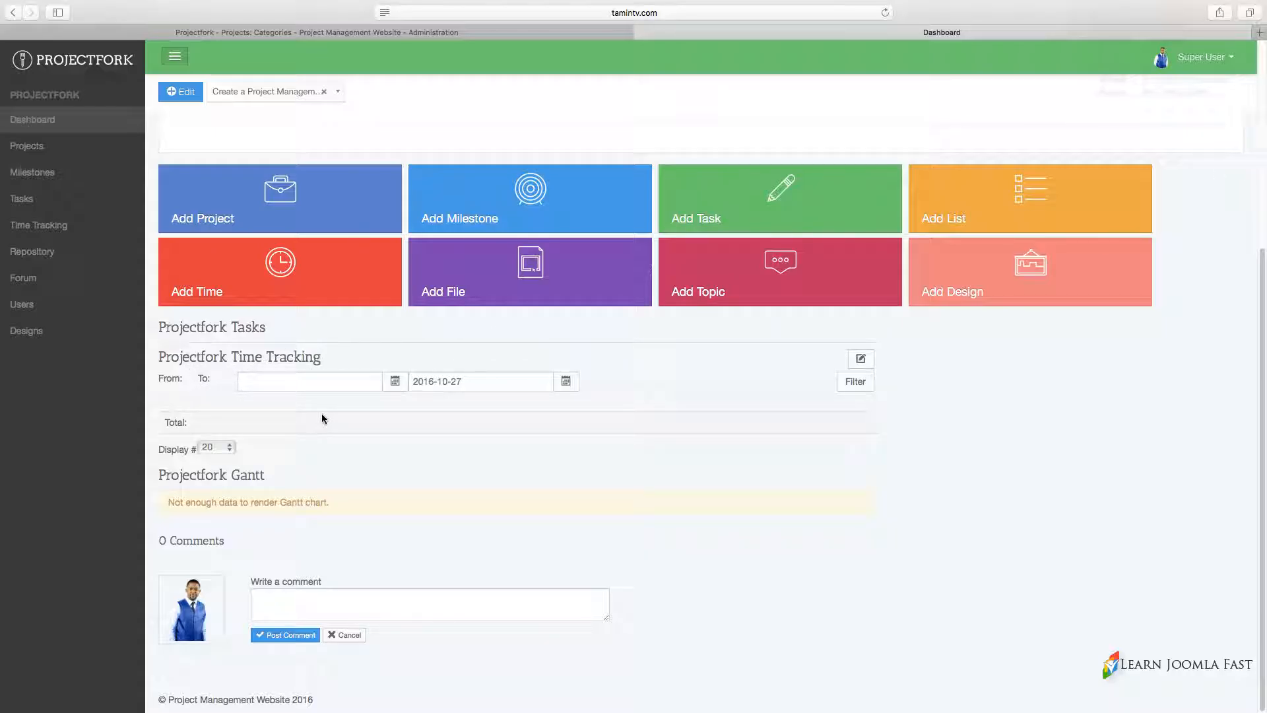
{"action": "scroll", "coordinate": [322, 413], "scroll_direction": "up", "scroll_amount": 5}
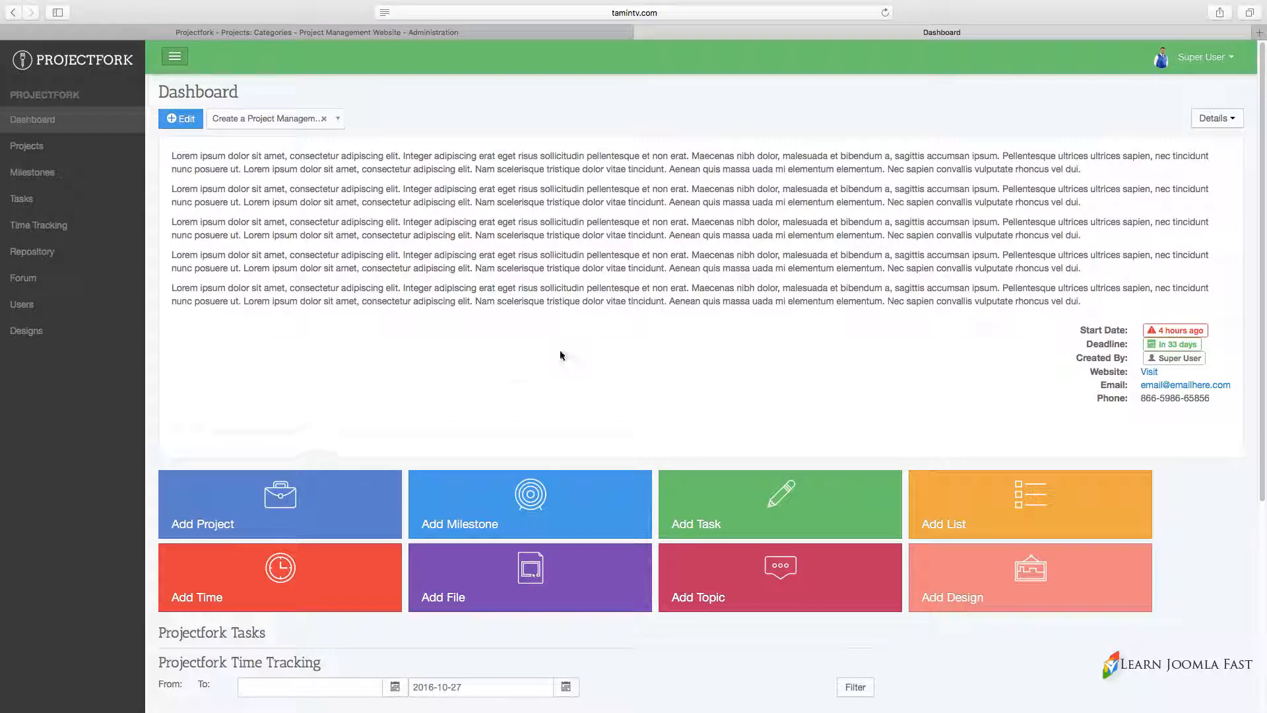
{"action": "left_click", "coordinate": [1226, 120]}
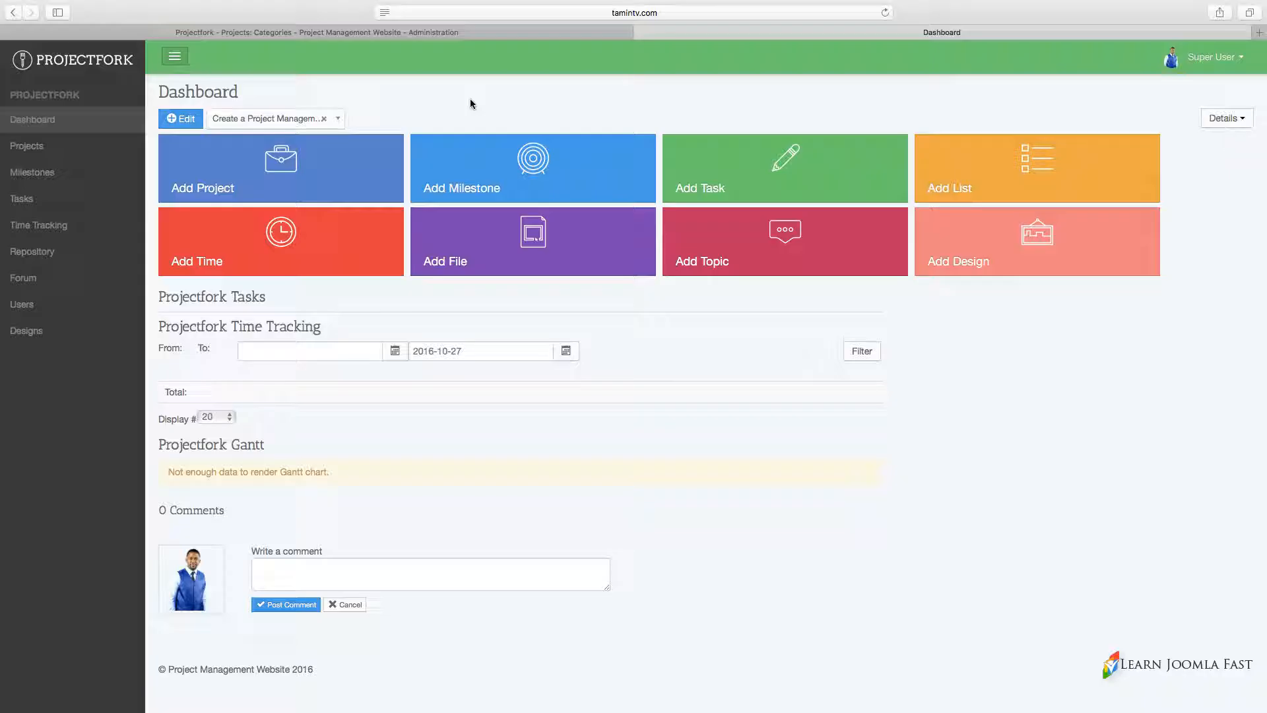